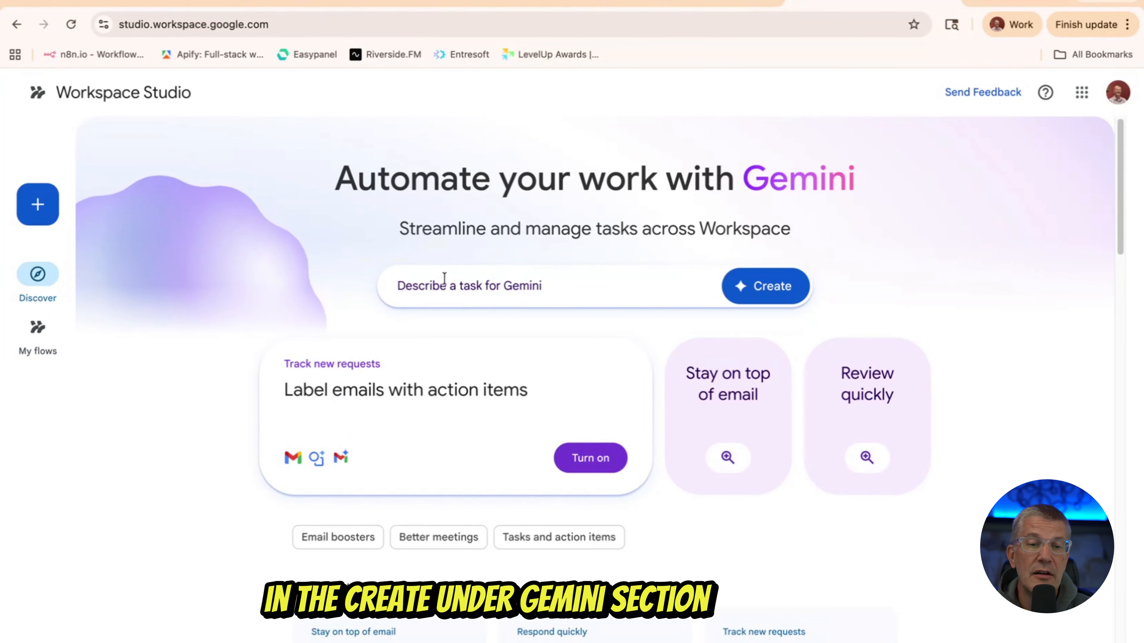
Create a new flow with the On a schedule starter, using the Weekdays at 8 AM preset
{"action": "left_click", "coordinate": [39, 205]}
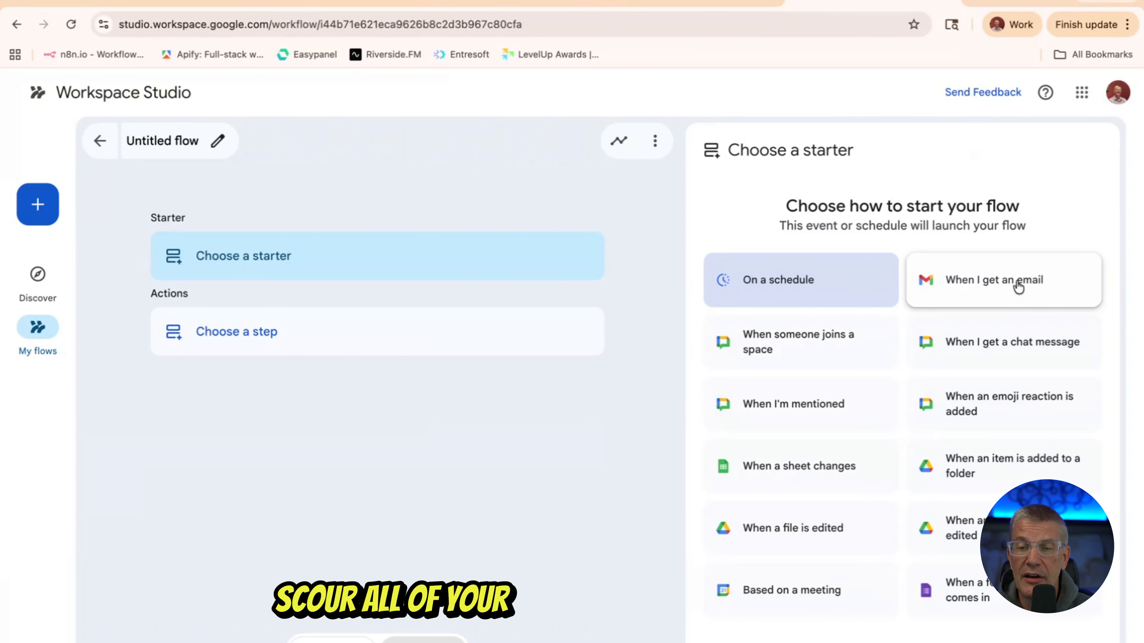
{"action": "left_click", "coordinate": [791, 293]}
{"action": "left_click", "coordinate": [874, 276]}
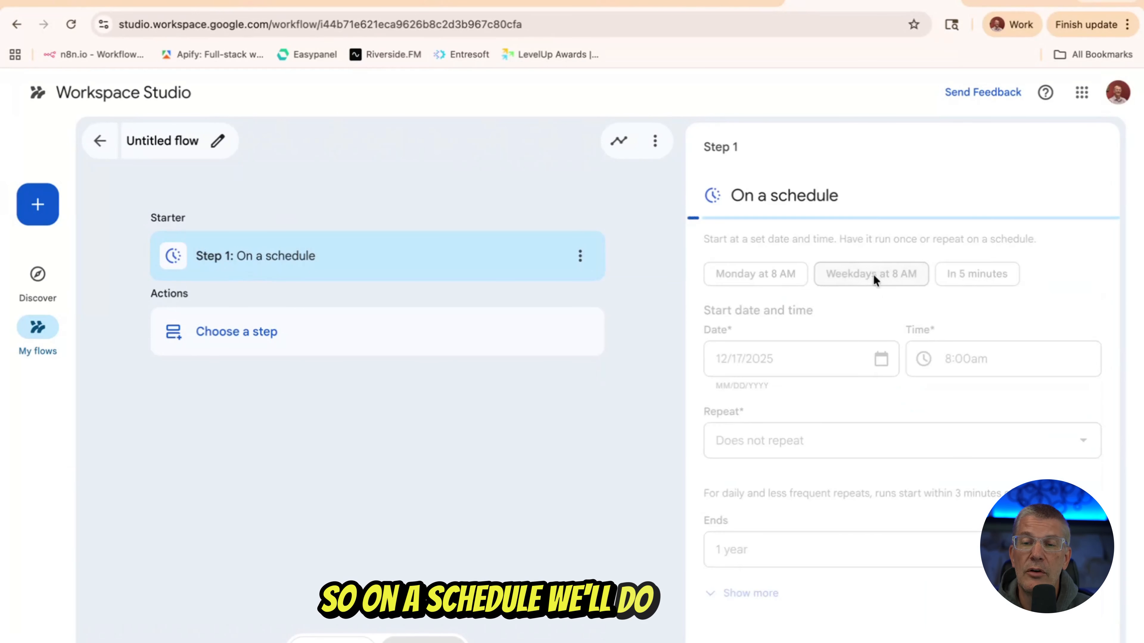
Set the schedule's start time to 12:00pm
{"action": "left_click", "coordinate": [969, 358]}
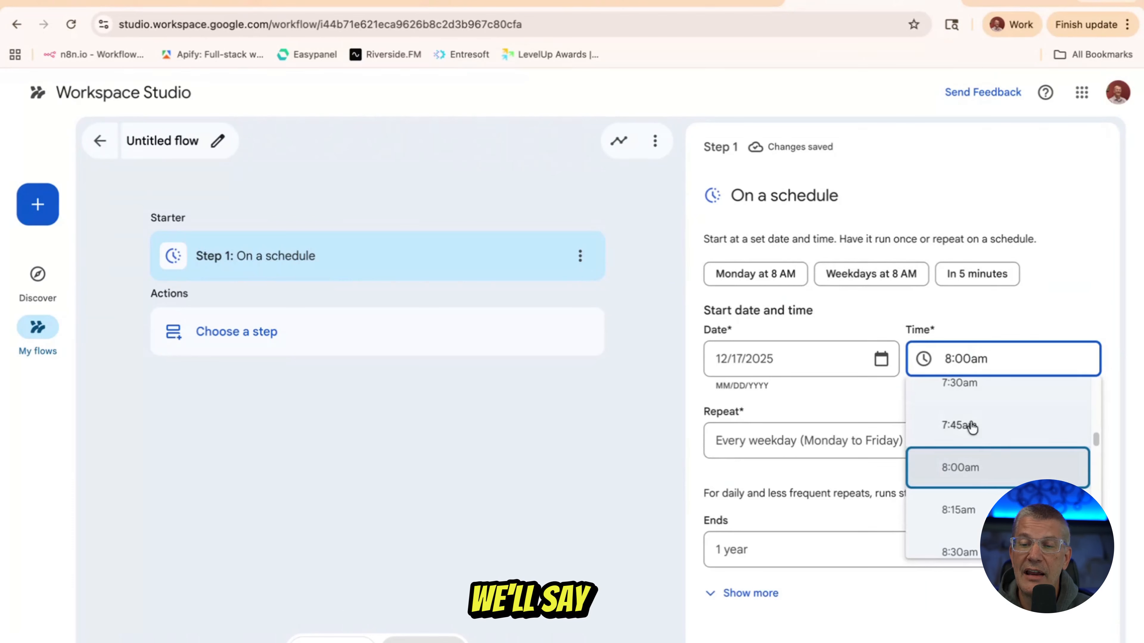
{"action": "scroll", "coordinate": [972, 455], "scroll_direction": "down", "scroll_amount": 3}
{"action": "scroll", "coordinate": [972, 454], "scroll_direction": "down", "scroll_amount": 6}
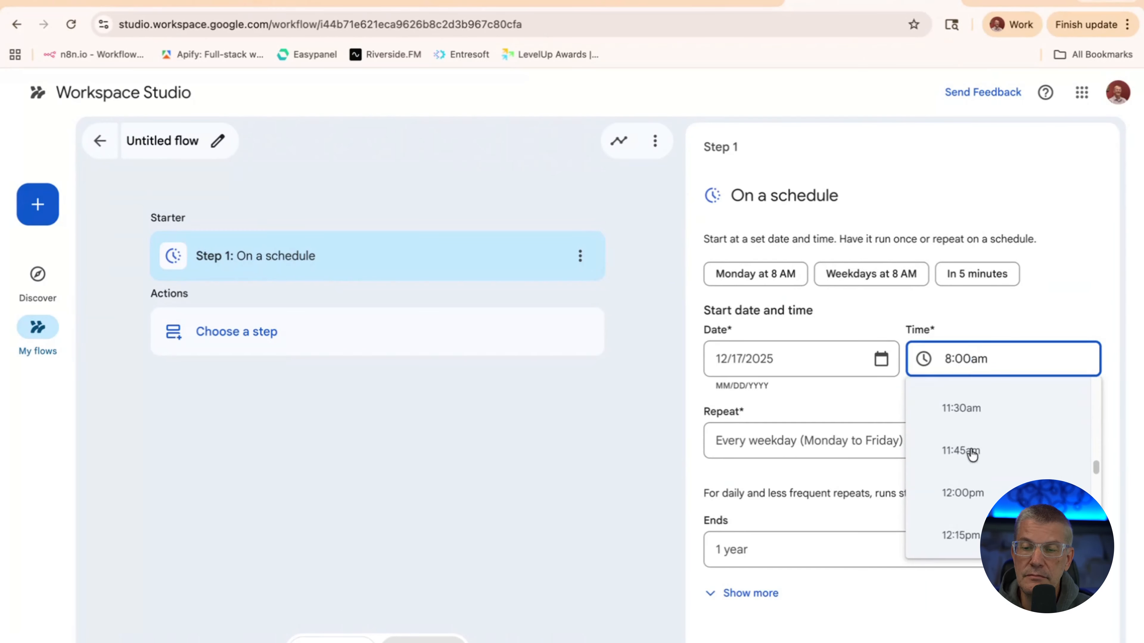
{"action": "left_click", "coordinate": [971, 492]}
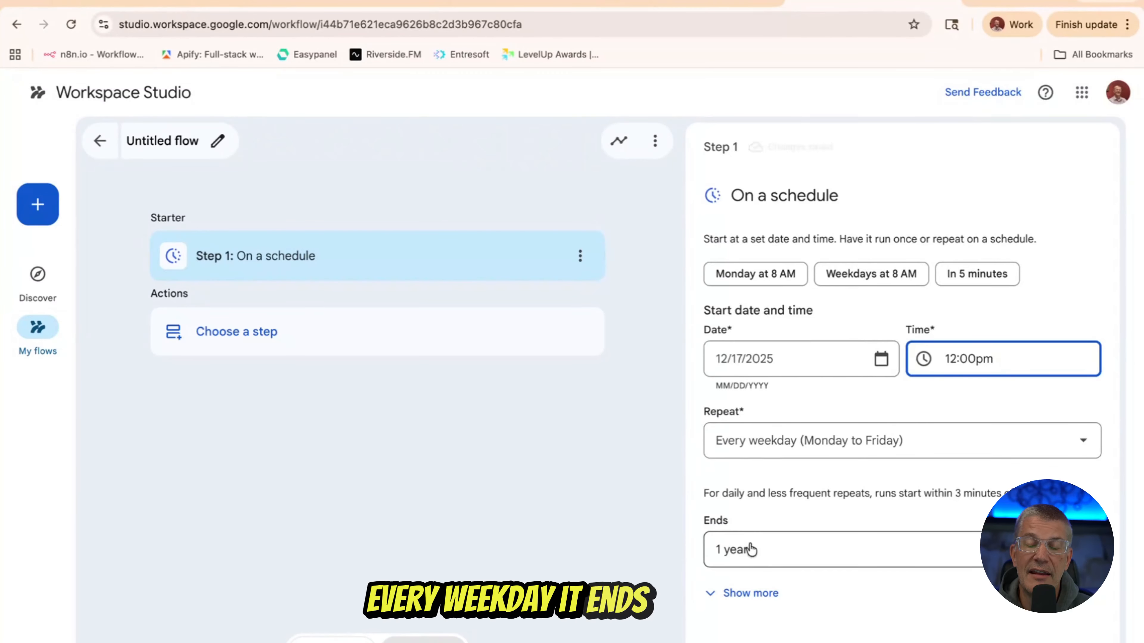
Look through the available actions and add Get sheet contents as the flow's second step
{"action": "left_click", "coordinate": [262, 336]}
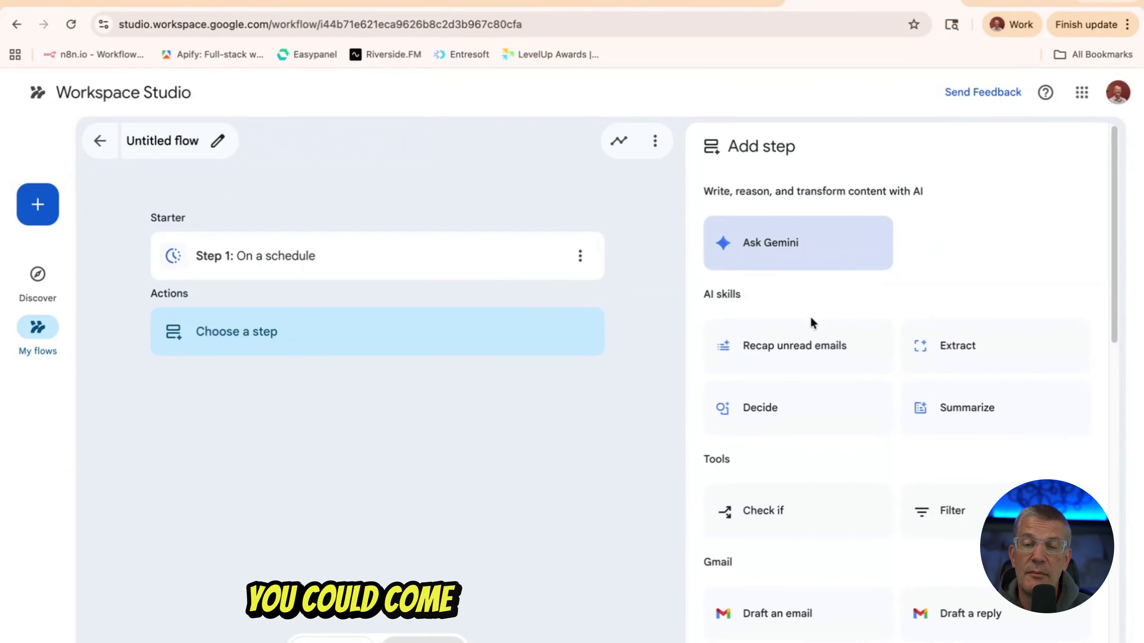
{"action": "scroll", "coordinate": [810, 321], "scroll_direction": "down", "scroll_amount": 2}
{"action": "scroll", "coordinate": [811, 321], "scroll_direction": "down", "scroll_amount": 5}
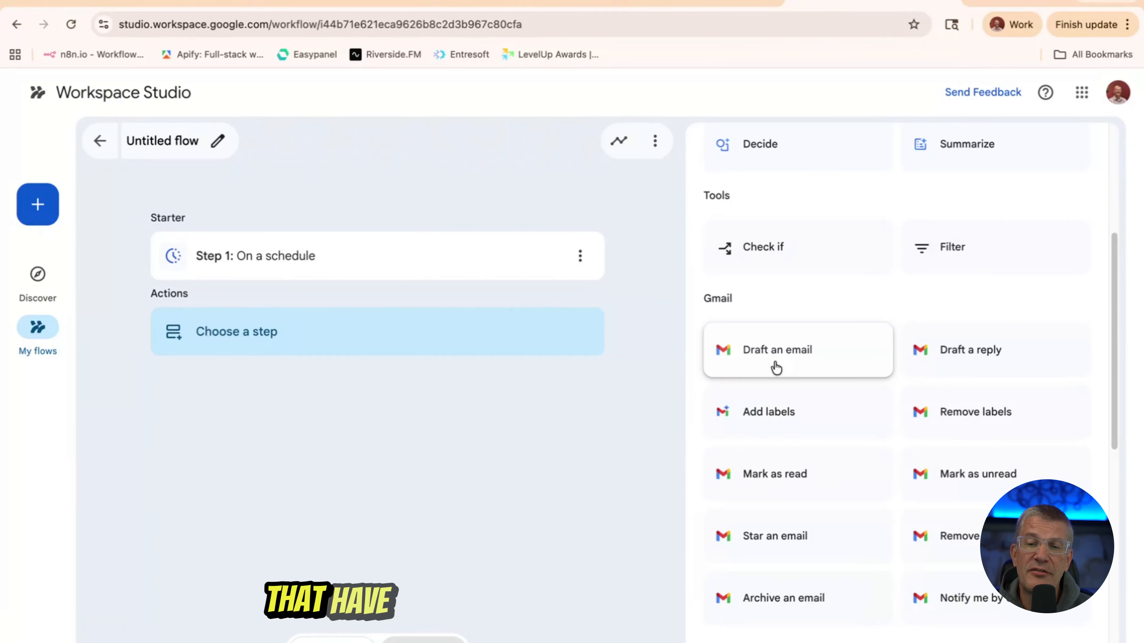
{"action": "scroll", "coordinate": [775, 368], "scroll_direction": "down", "scroll_amount": 10}
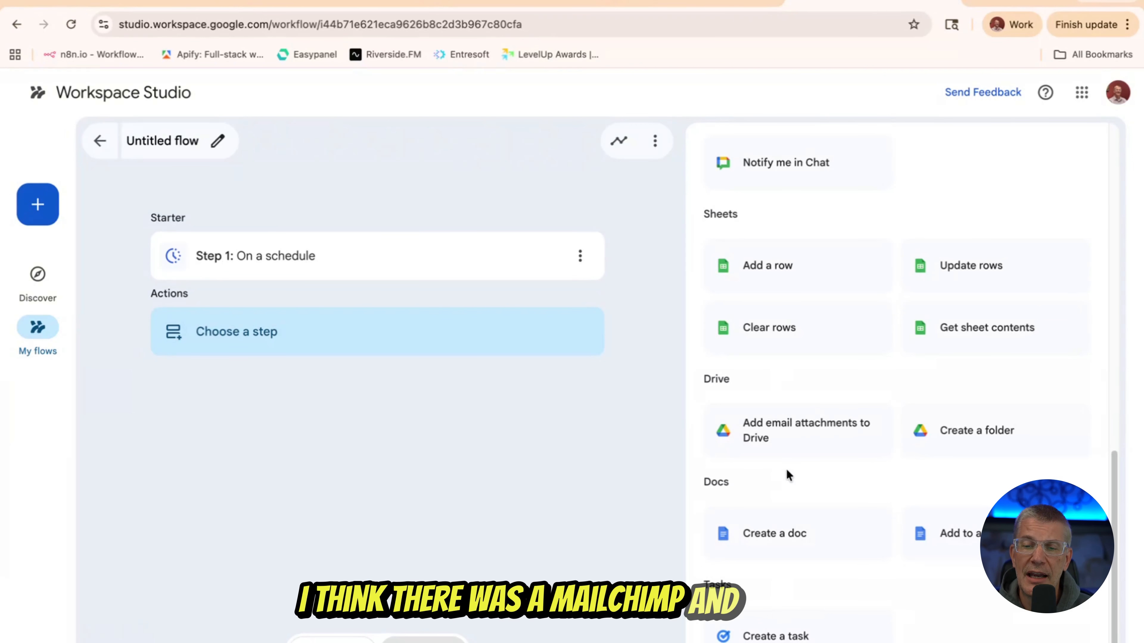
{"action": "scroll", "coordinate": [787, 473], "scroll_direction": "up", "scroll_amount": 10}
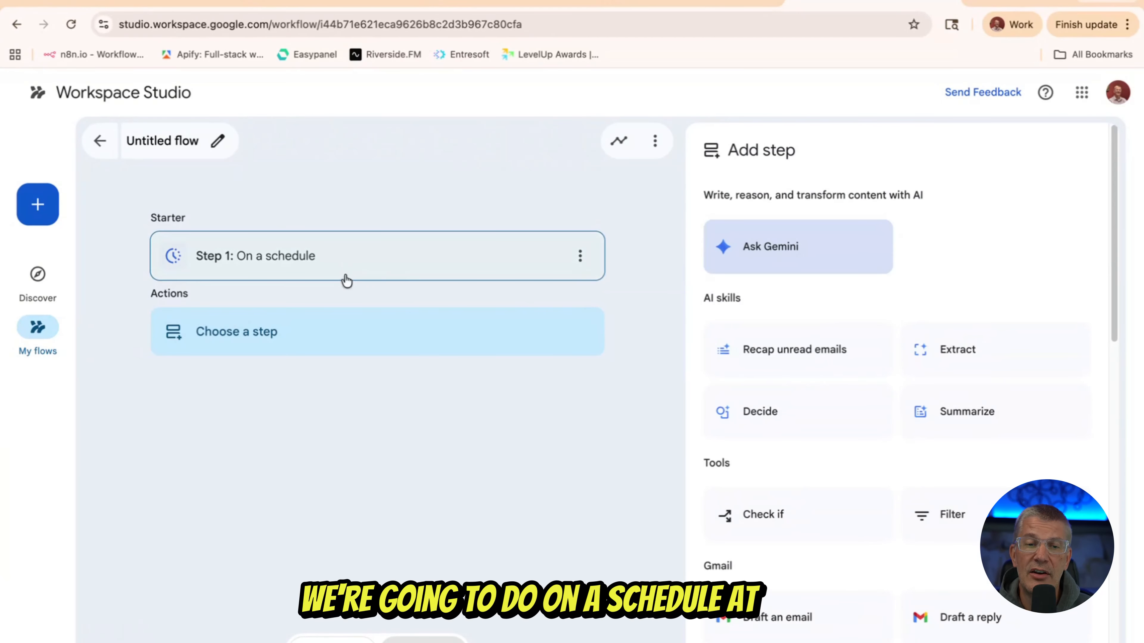
{"action": "scroll", "coordinate": [825, 396], "scroll_direction": "down", "scroll_amount": 8}
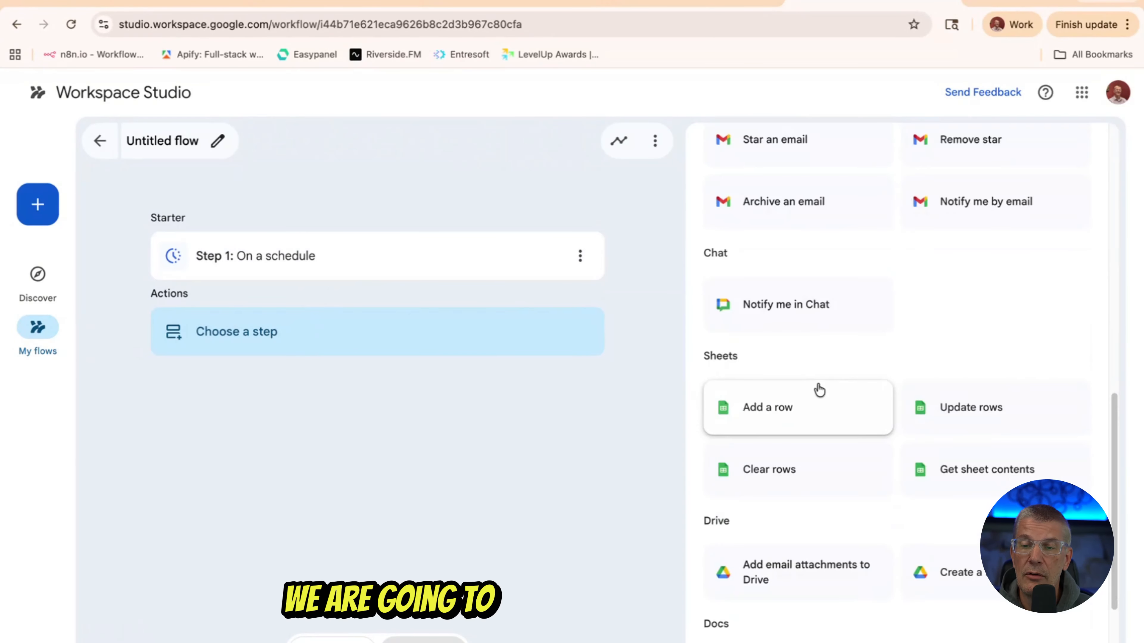
{"action": "left_click", "coordinate": [980, 475]}
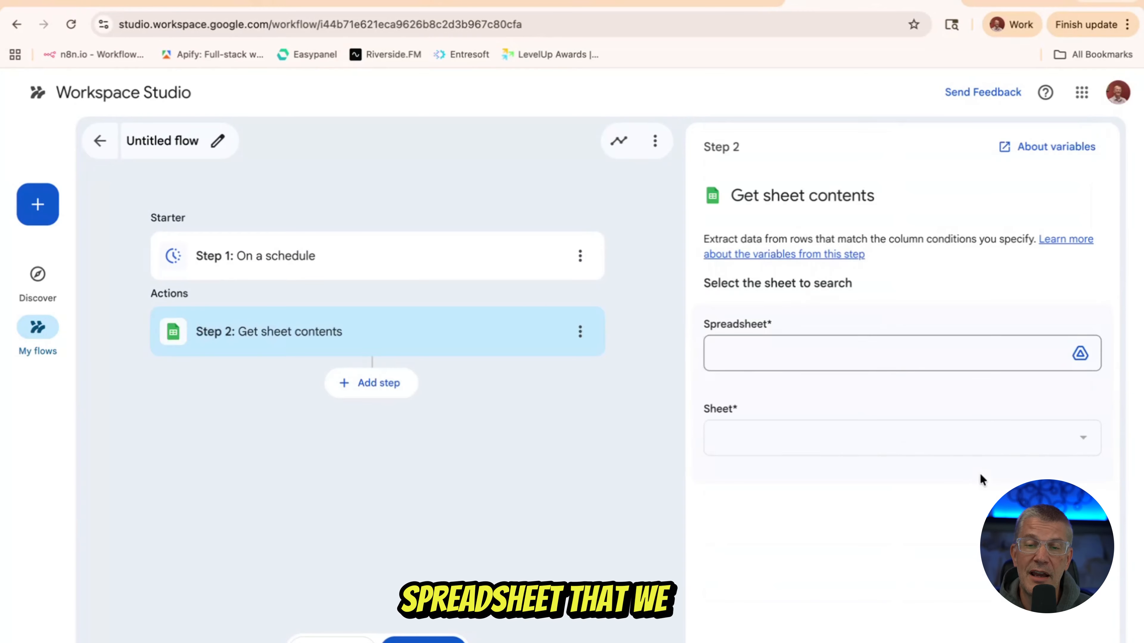
Choose the n8nStocks file from the recent Drive files as the spreadsheet to search
{"action": "left_click", "coordinate": [1080, 355]}
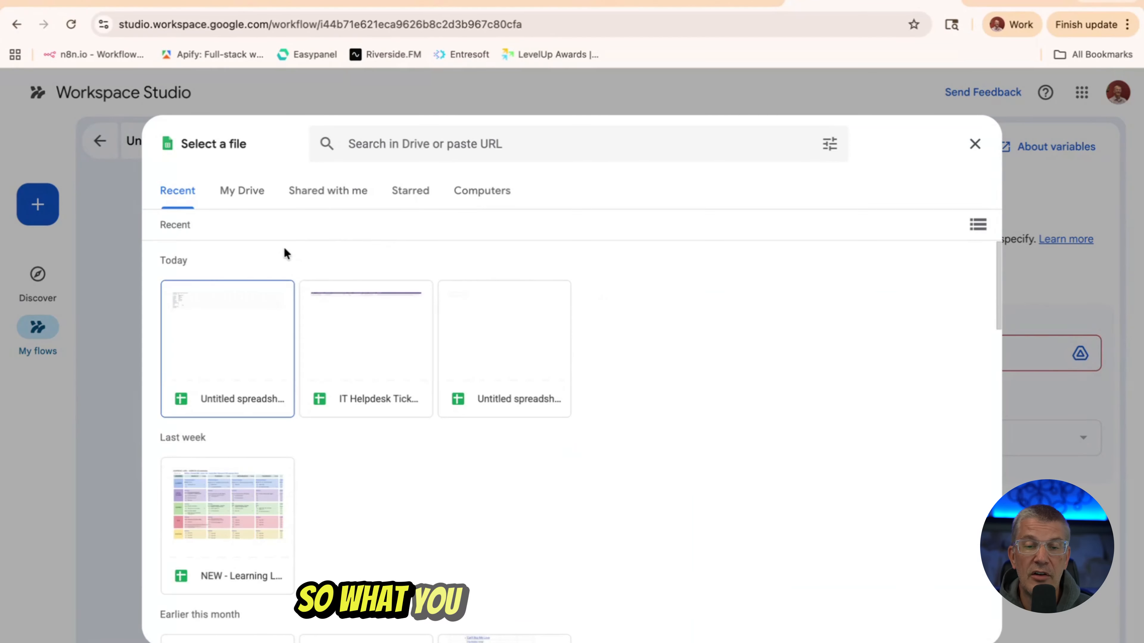
{"action": "scroll", "coordinate": [349, 358], "scroll_direction": "down", "scroll_amount": 5}
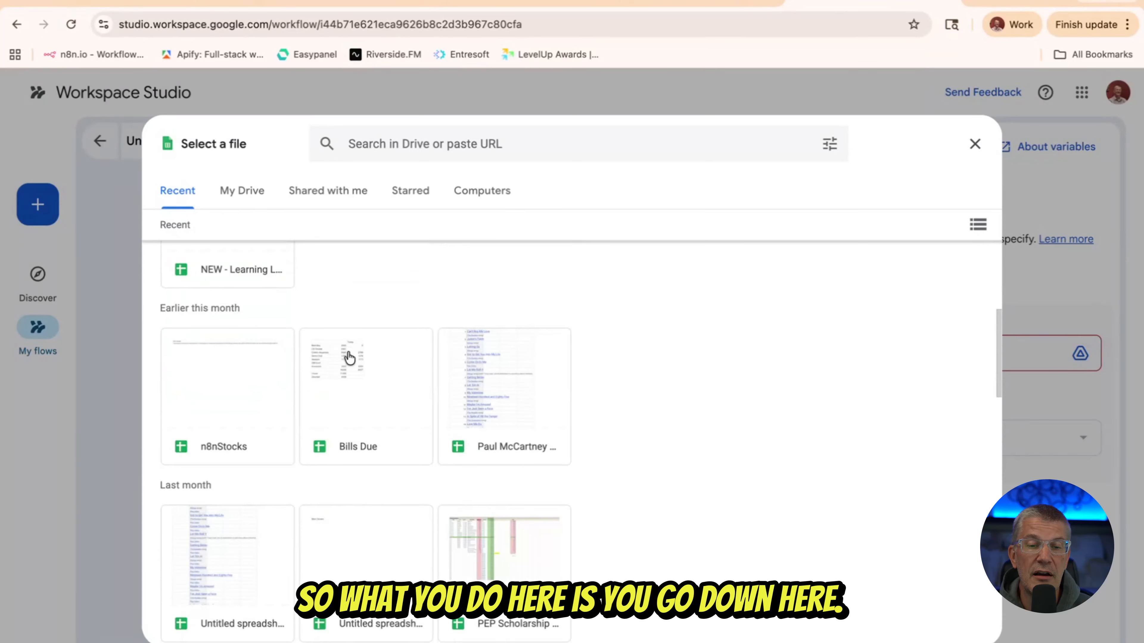
{"action": "left_click", "coordinate": [225, 416]}
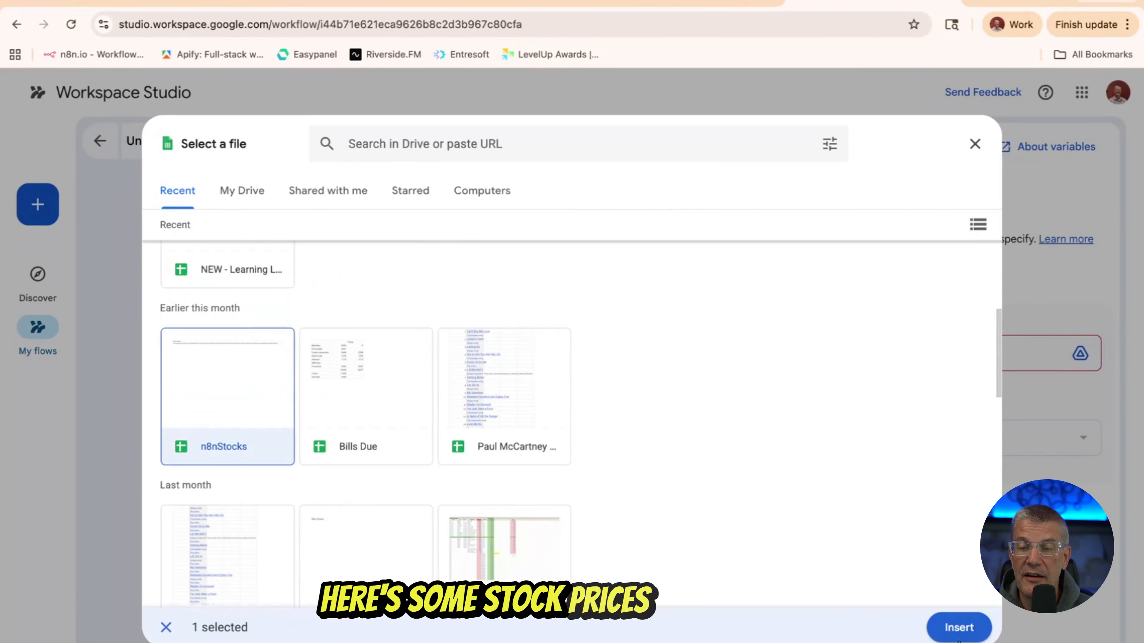
{"action": "left_click", "coordinate": [957, 628]}
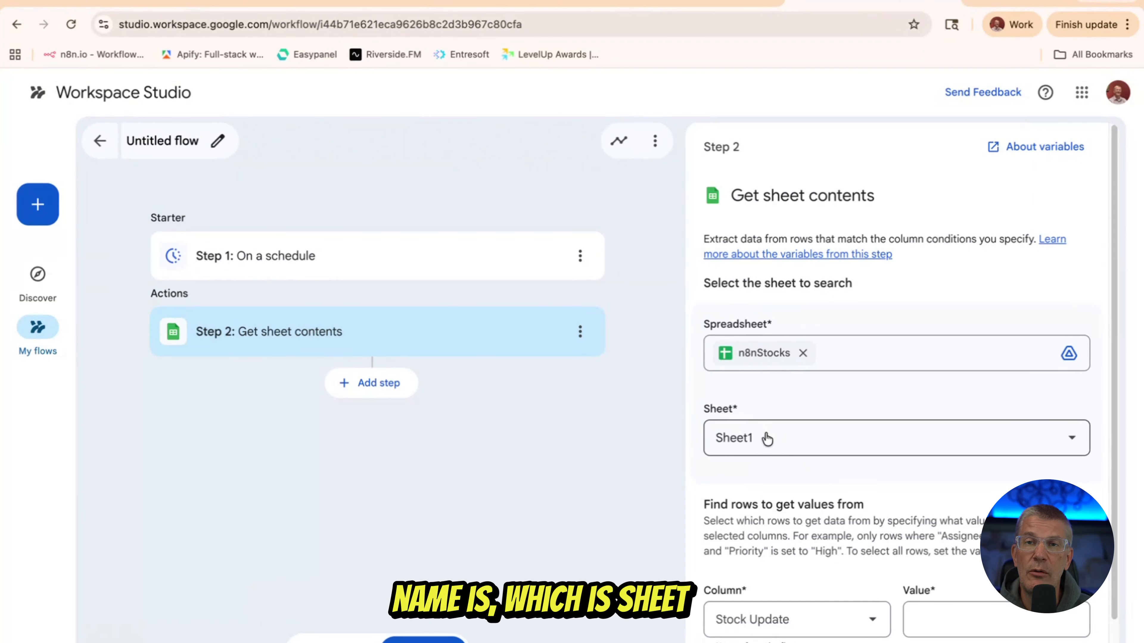
Set the row condition to match Any value in the Stock Update column
{"action": "left_click", "coordinate": [807, 620]}
{"action": "left_click", "coordinate": [793, 586]}
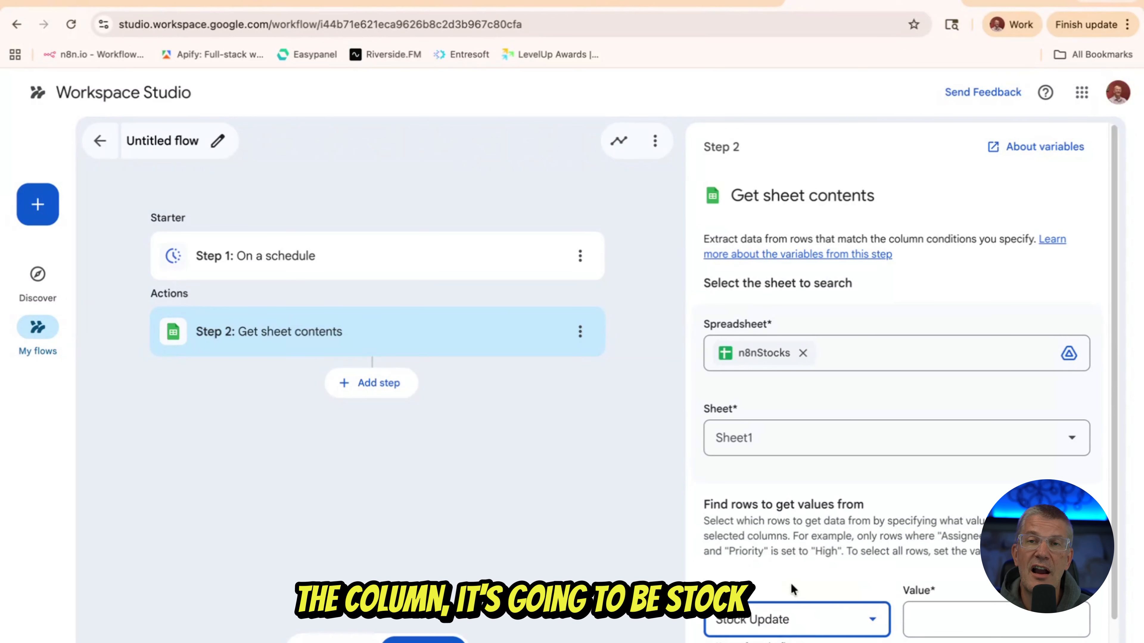
{"action": "left_click", "coordinate": [946, 618]}
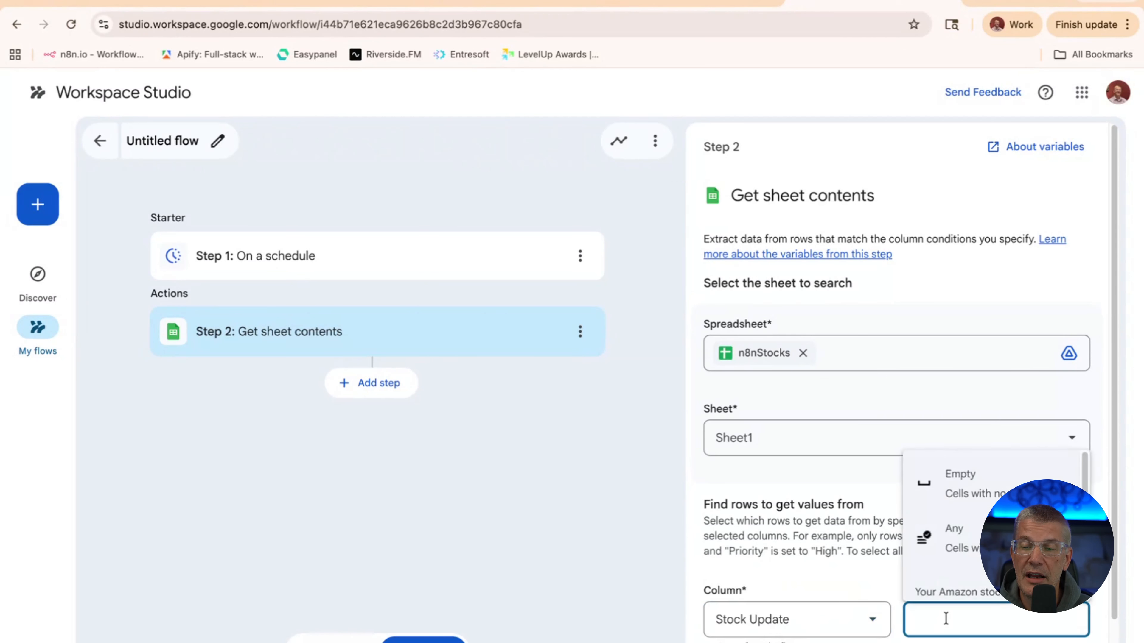
{"action": "left_click", "coordinate": [954, 550]}
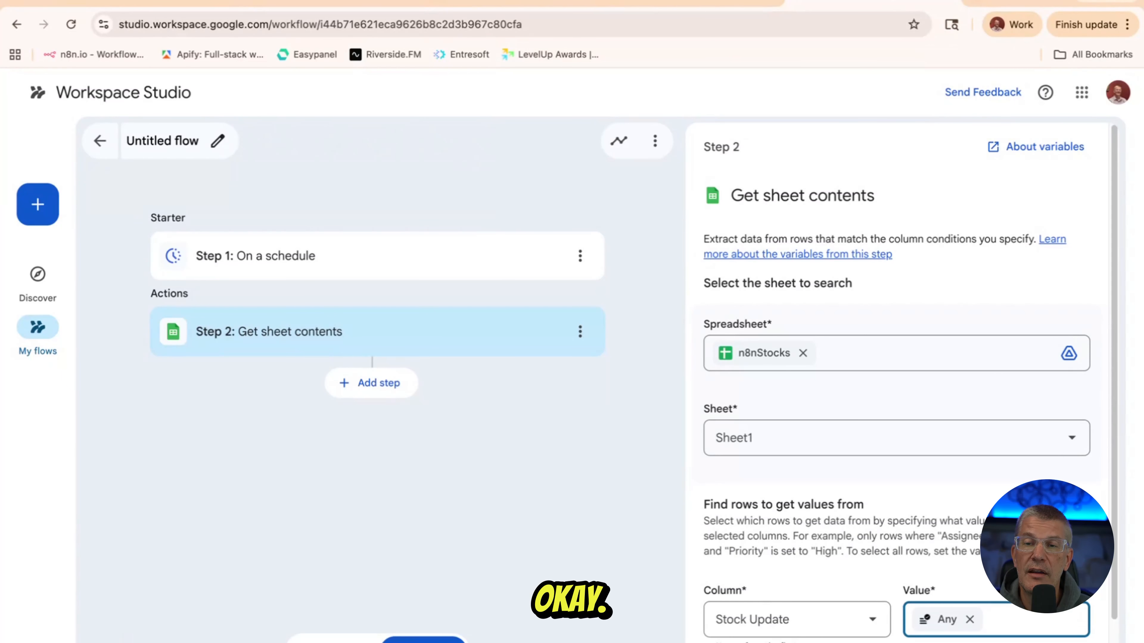
Open the n8nStocks spreadsheet from Google Sheets in a new browser tab and examine the formula in cell A2
{"action": "key", "text": "ctrl+t"}
{"action": "left_click", "coordinate": [1070, 92]}
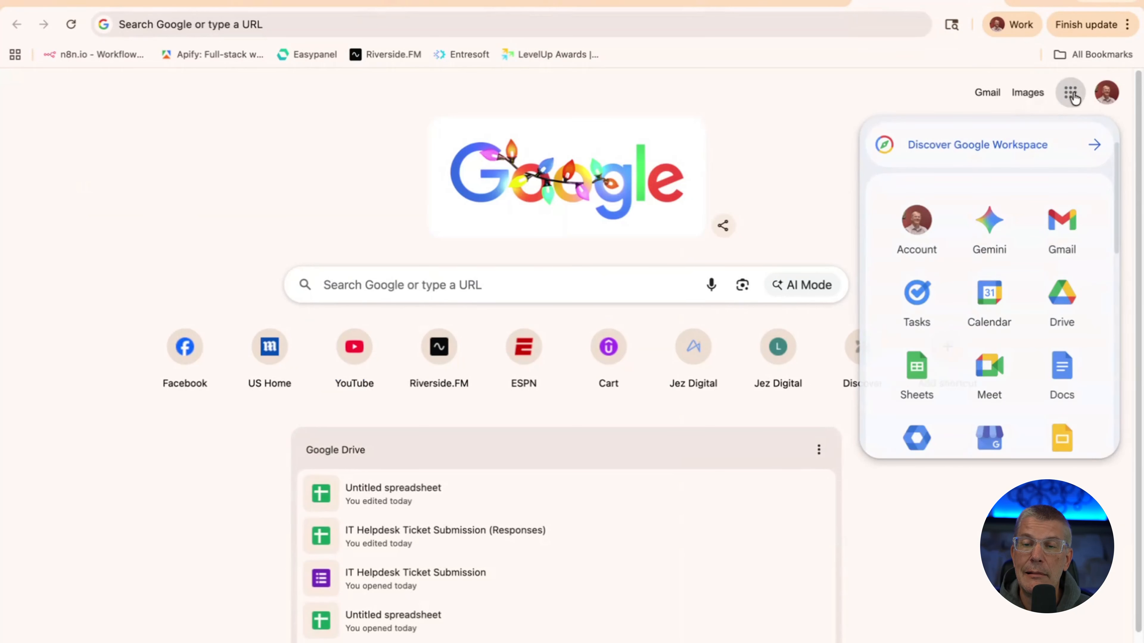
{"action": "left_click", "coordinate": [917, 365]}
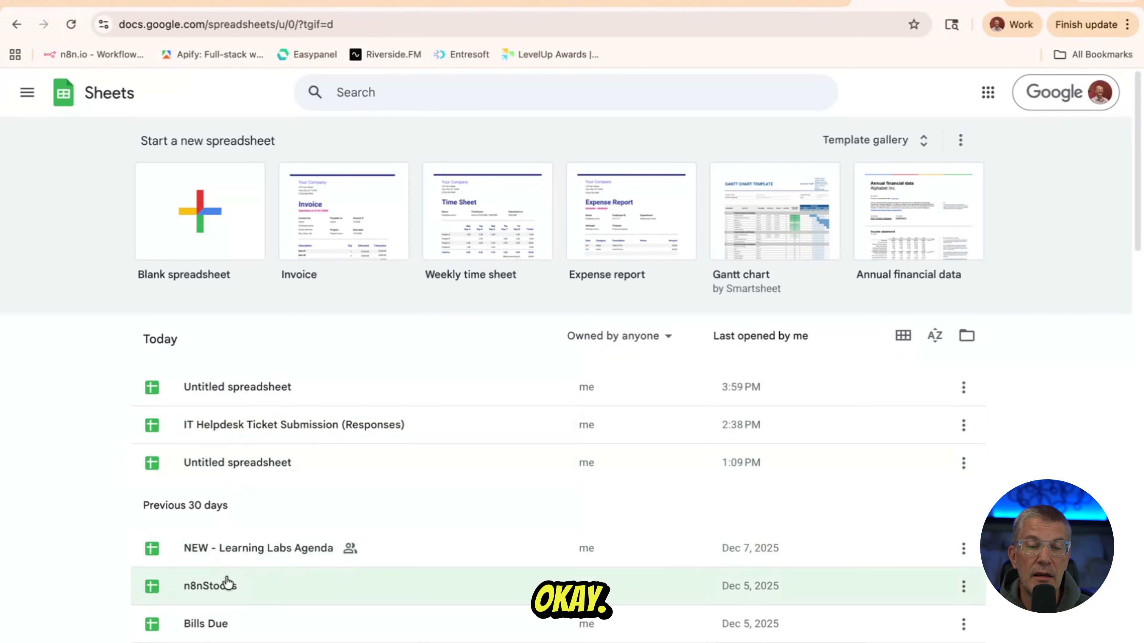
{"action": "left_click", "coordinate": [223, 595]}
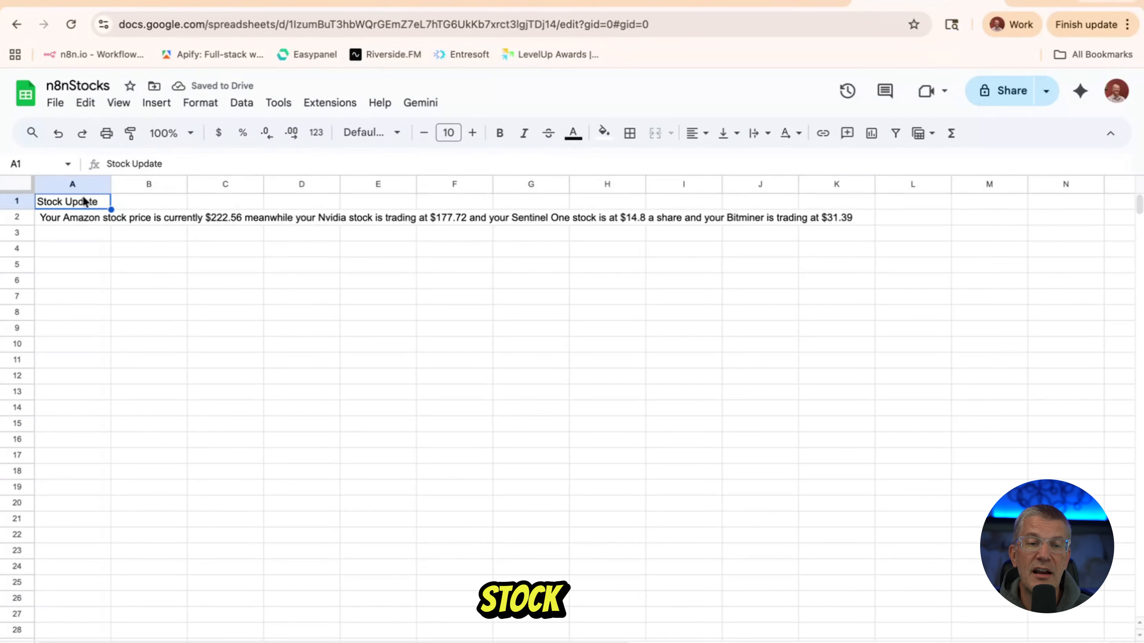
{"action": "left_click", "coordinate": [82, 257]}
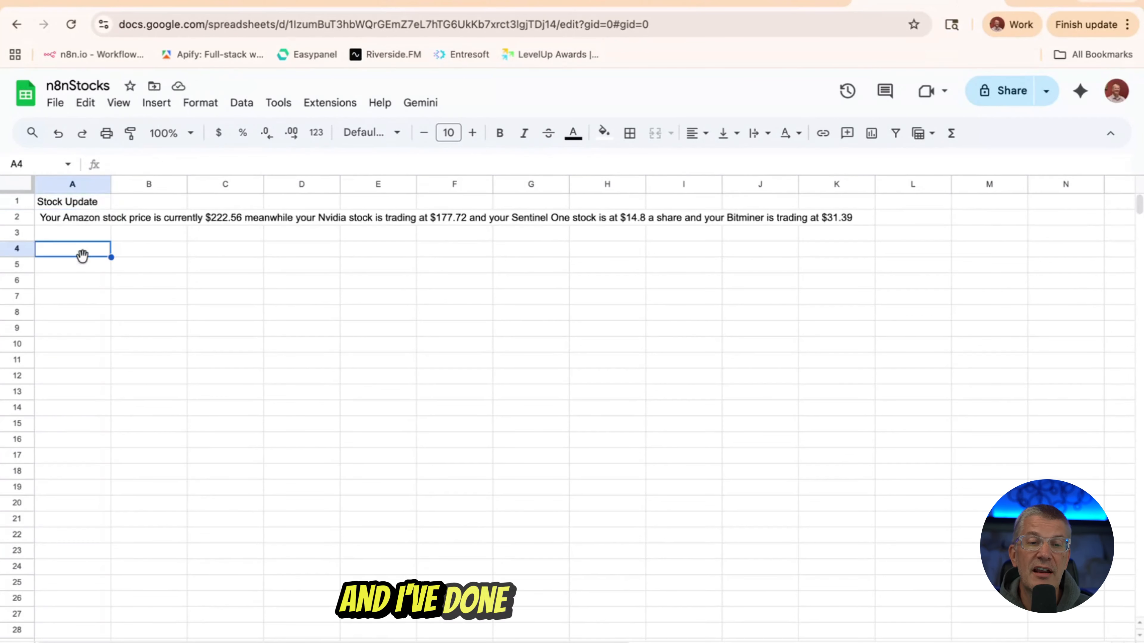
{"action": "left_click", "coordinate": [73, 216]}
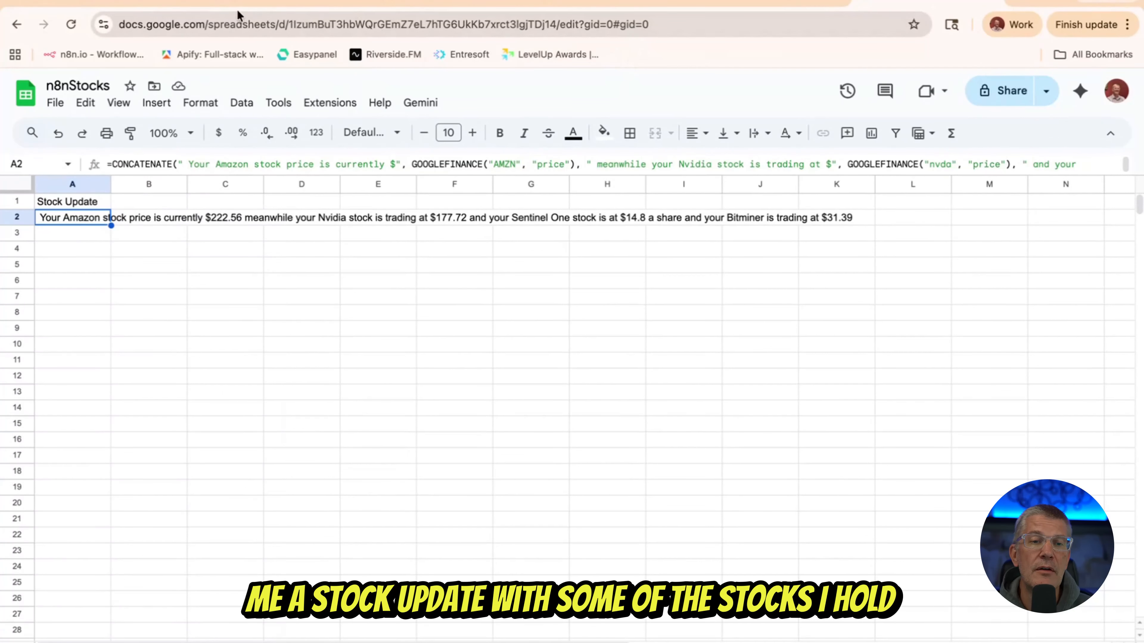
Switch back to the flow in Workspace Studio and add a Notify me by email action as step 3
{"action": "left_click", "coordinate": [733, 5]}
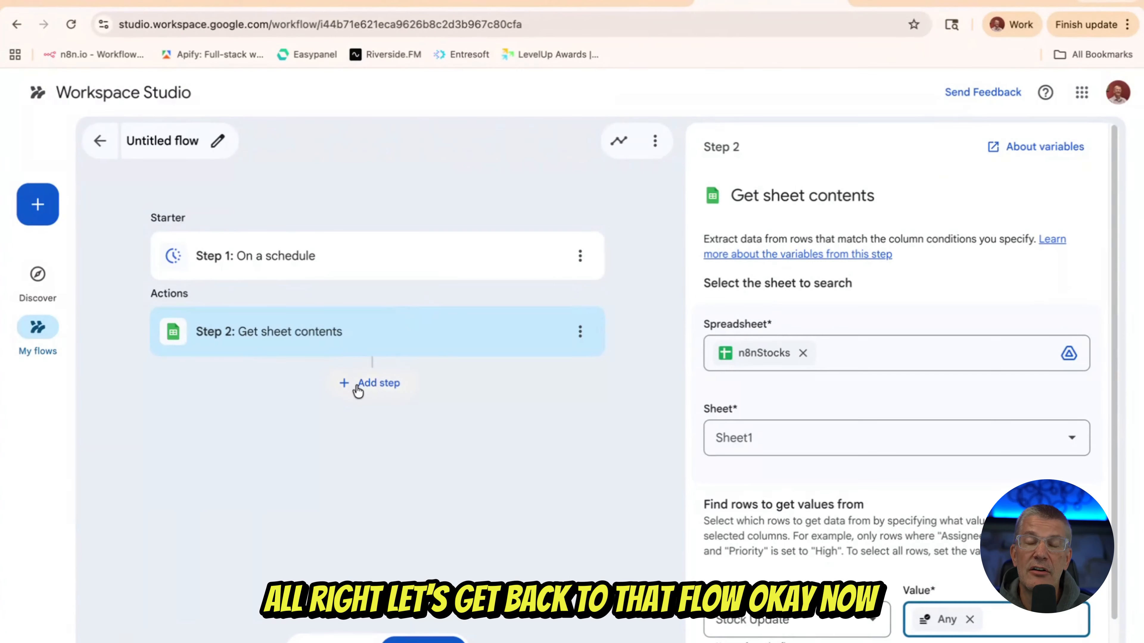
{"action": "left_click", "coordinate": [366, 390]}
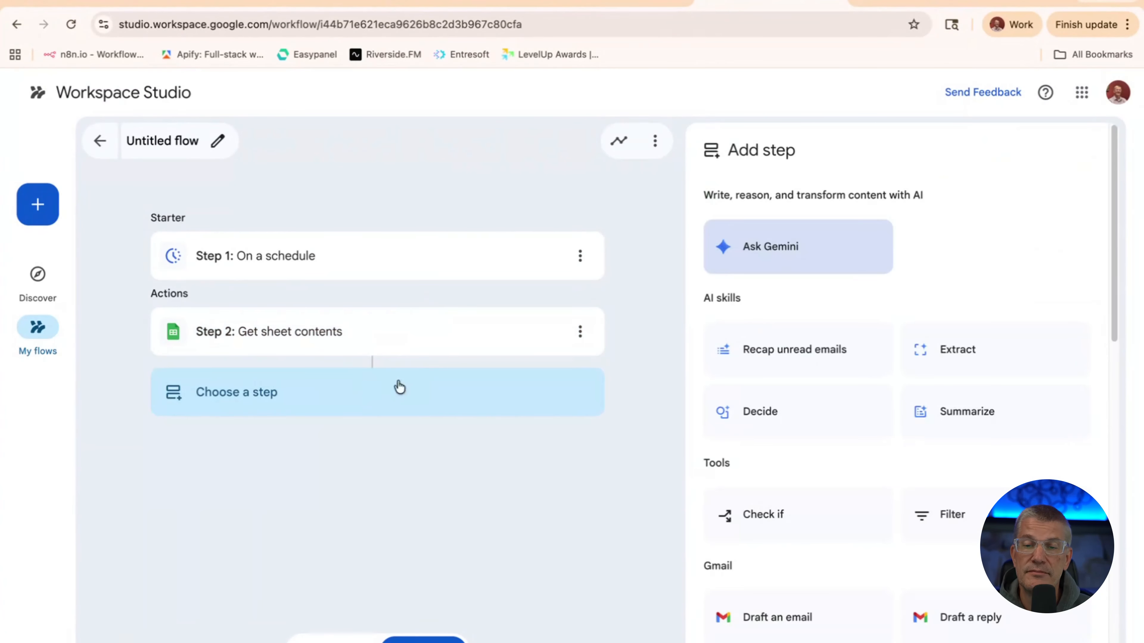
{"action": "scroll", "coordinate": [852, 382], "scroll_direction": "down", "scroll_amount": 6}
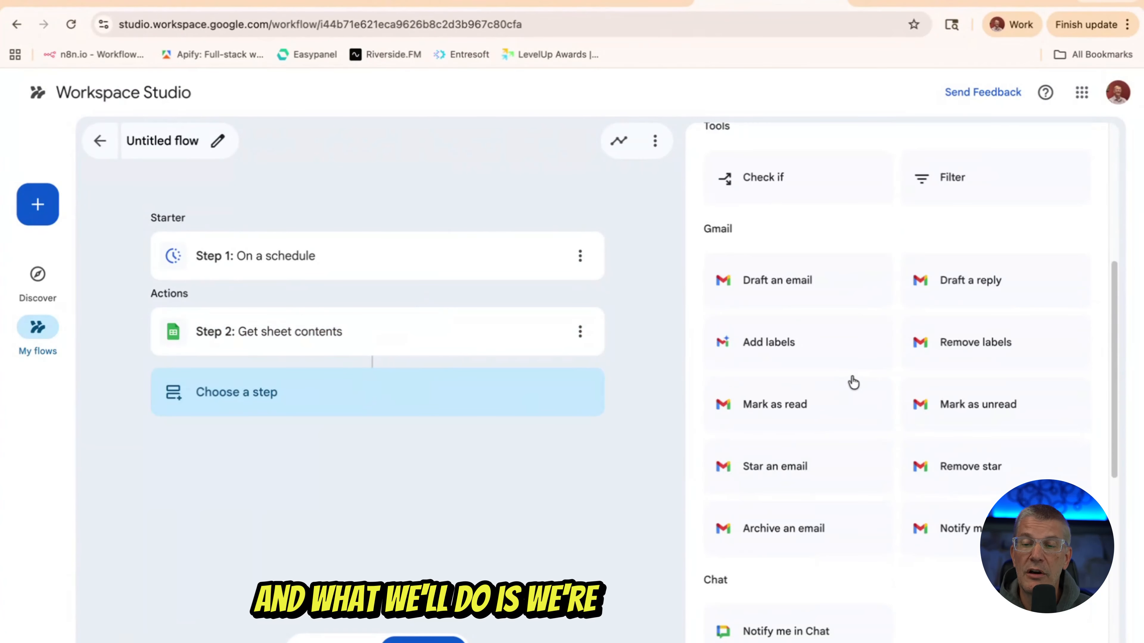
{"action": "left_click", "coordinate": [950, 549]}
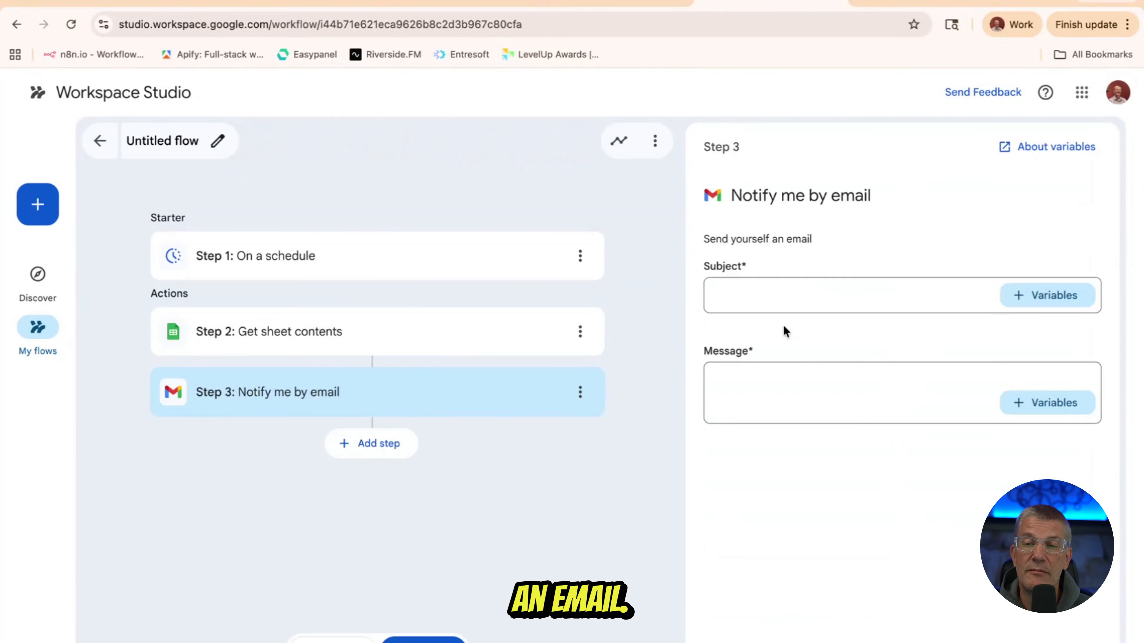
Enter "Stock Update 2" as the subject of the notification email
{"action": "left_click", "coordinate": [836, 297]}
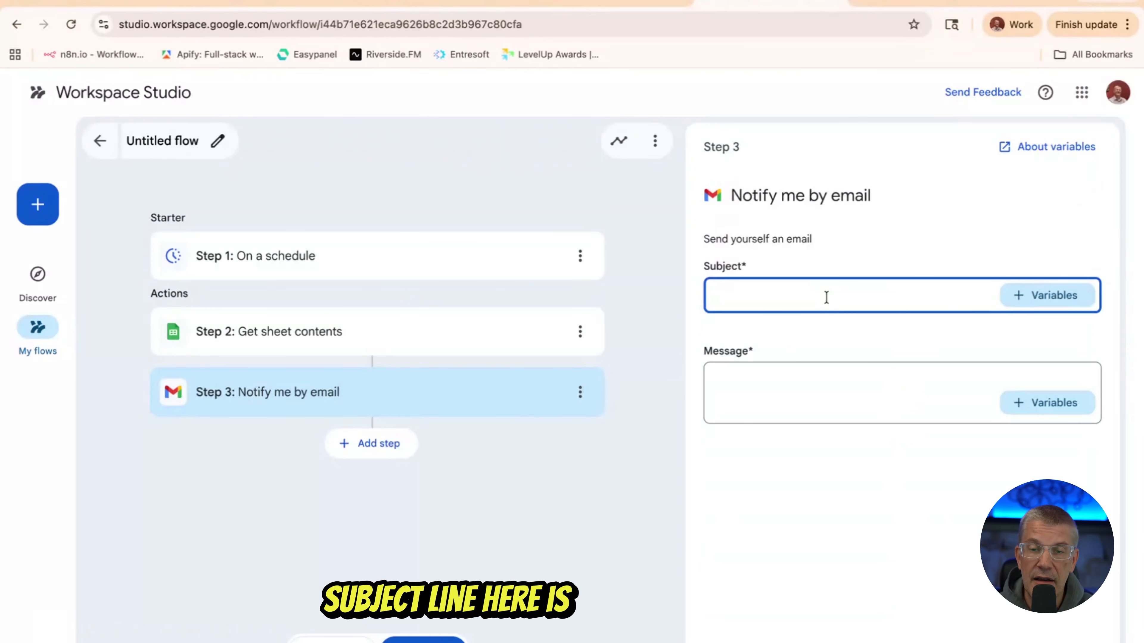
{"action": "type", "text": "Stu"}
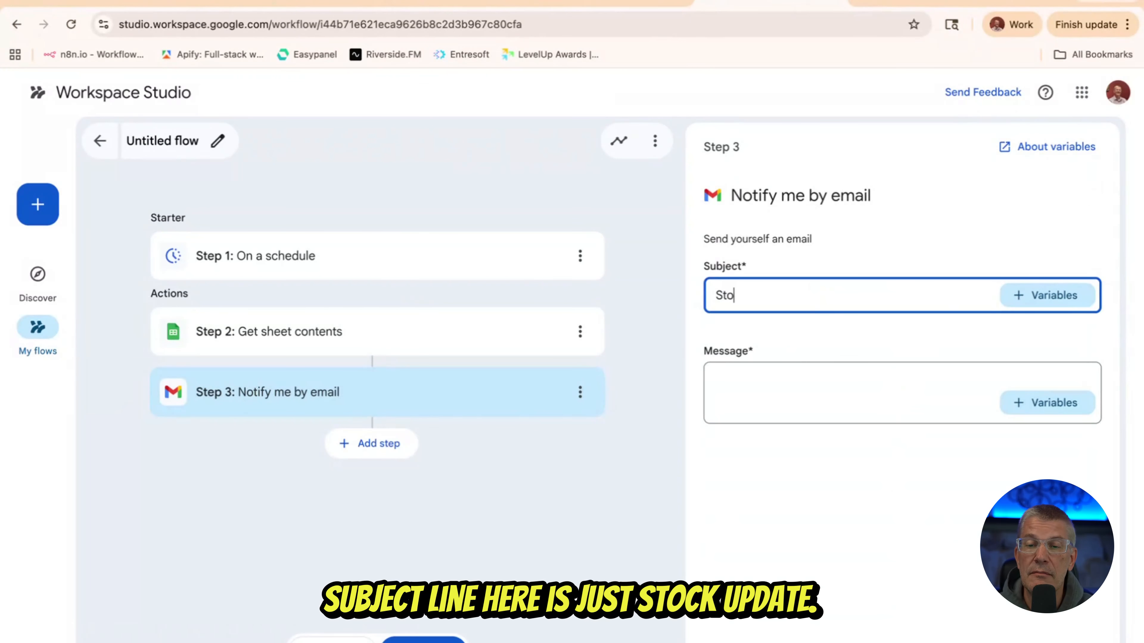
{"action": "type", "text": "ck"}
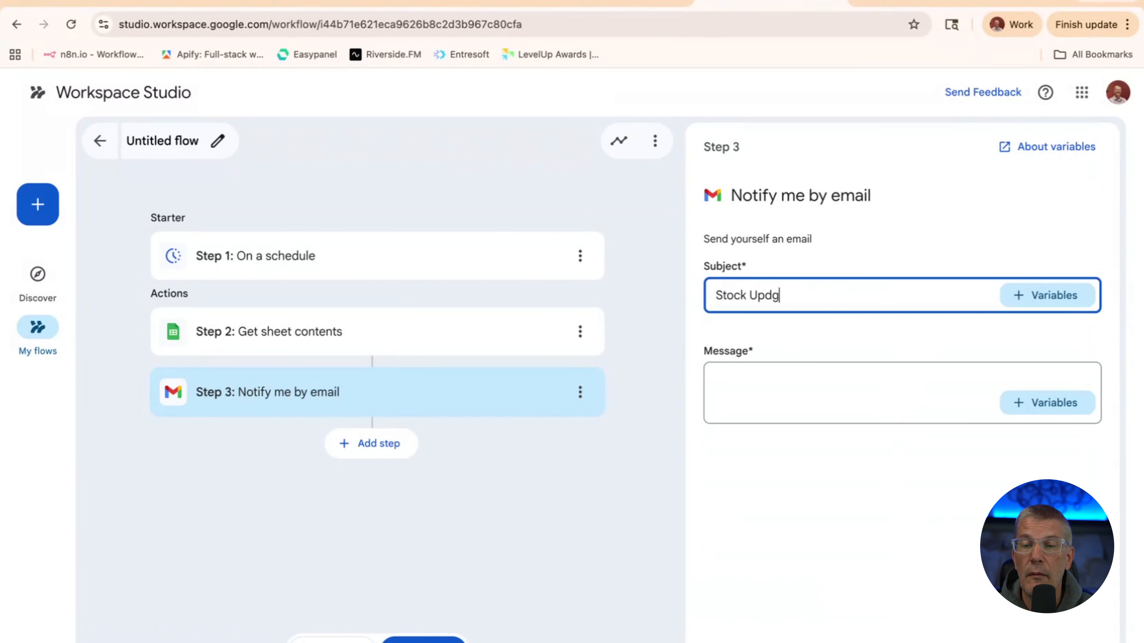
{"action": "type", "text": " Update 2"}
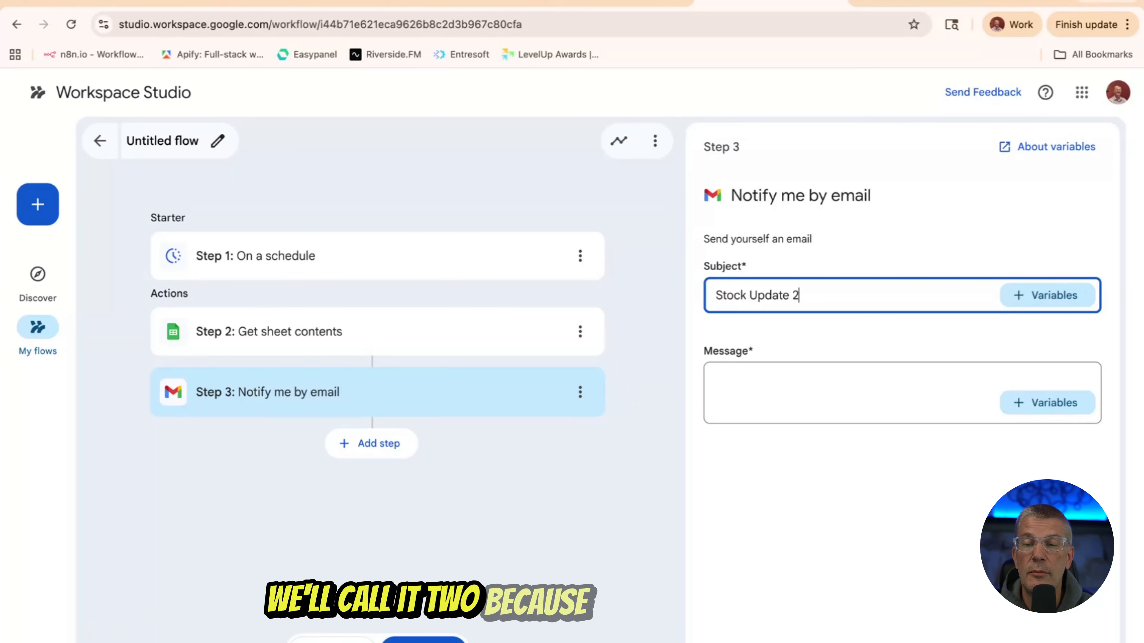
Insert the Matching values "Stock Update" variable from Step 2: Get sheet contents into the email message
{"action": "left_click", "coordinate": [827, 375]}
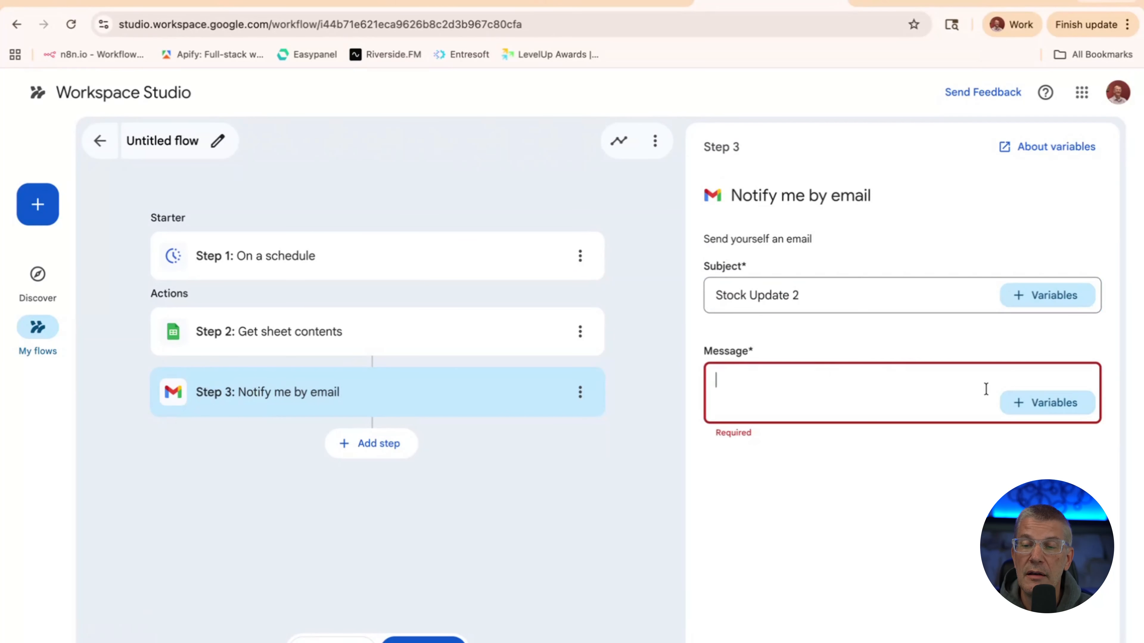
{"action": "left_click", "coordinate": [1040, 407]}
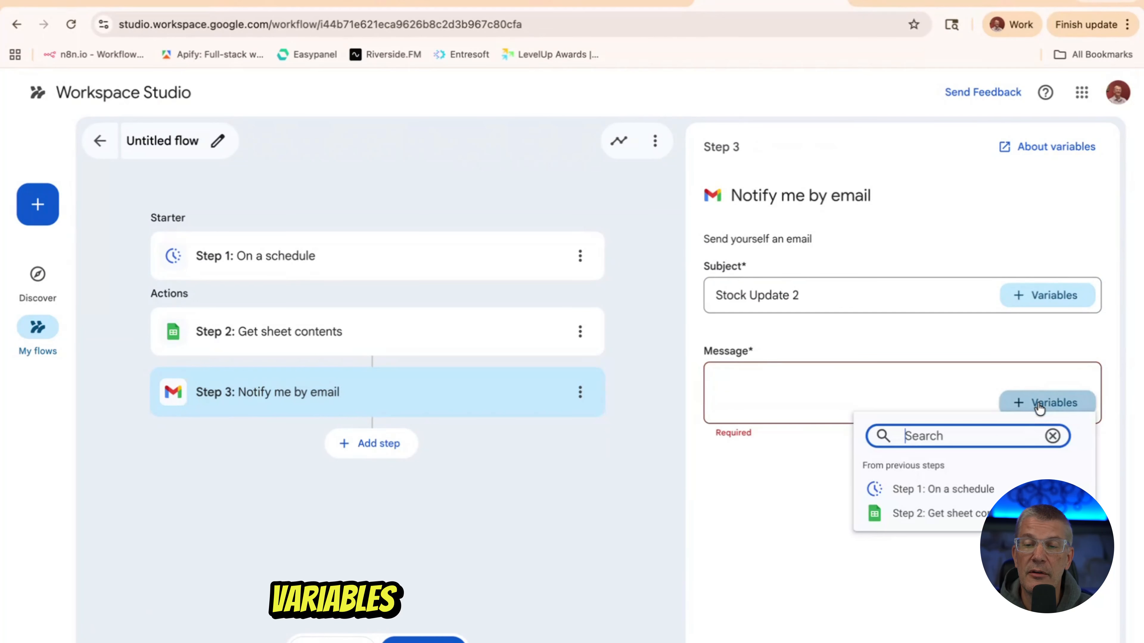
{"action": "left_click", "coordinate": [938, 518]}
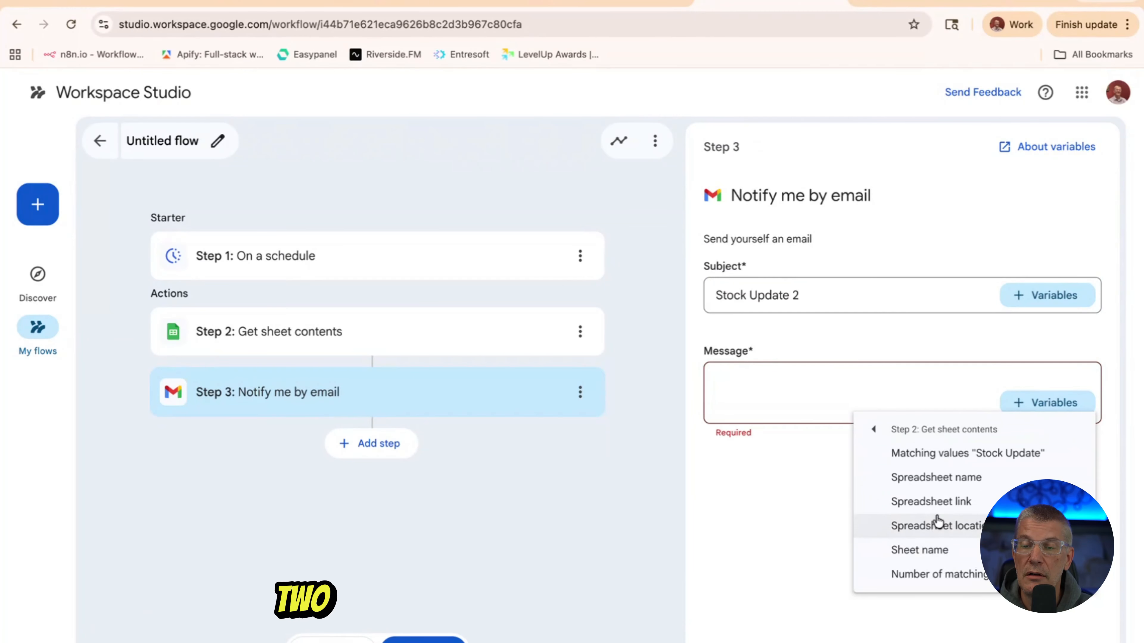
{"action": "left_click", "coordinate": [942, 453]}
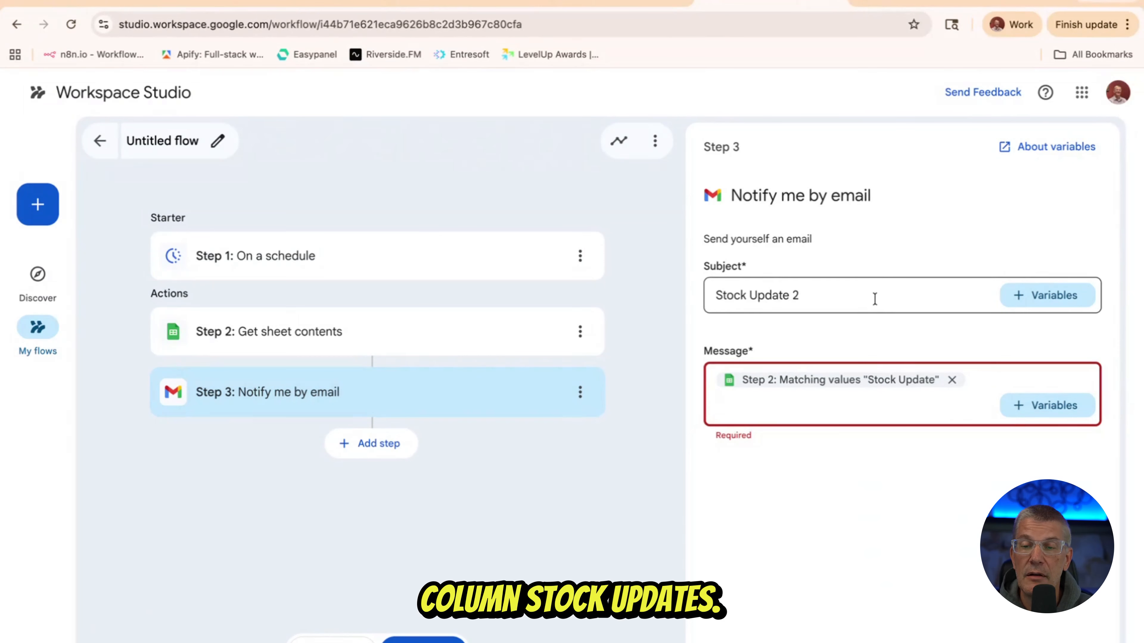
Rename the untitled flow as "Stock Update 2"
{"action": "left_click", "coordinate": [859, 295]}
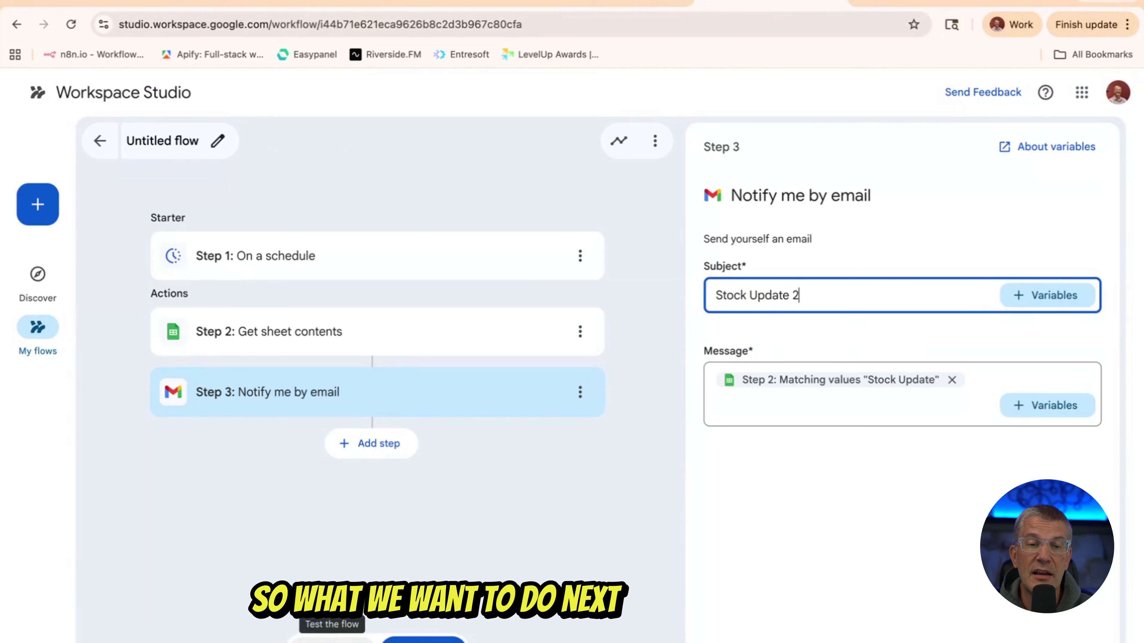
{"action": "left_click", "coordinate": [217, 142]}
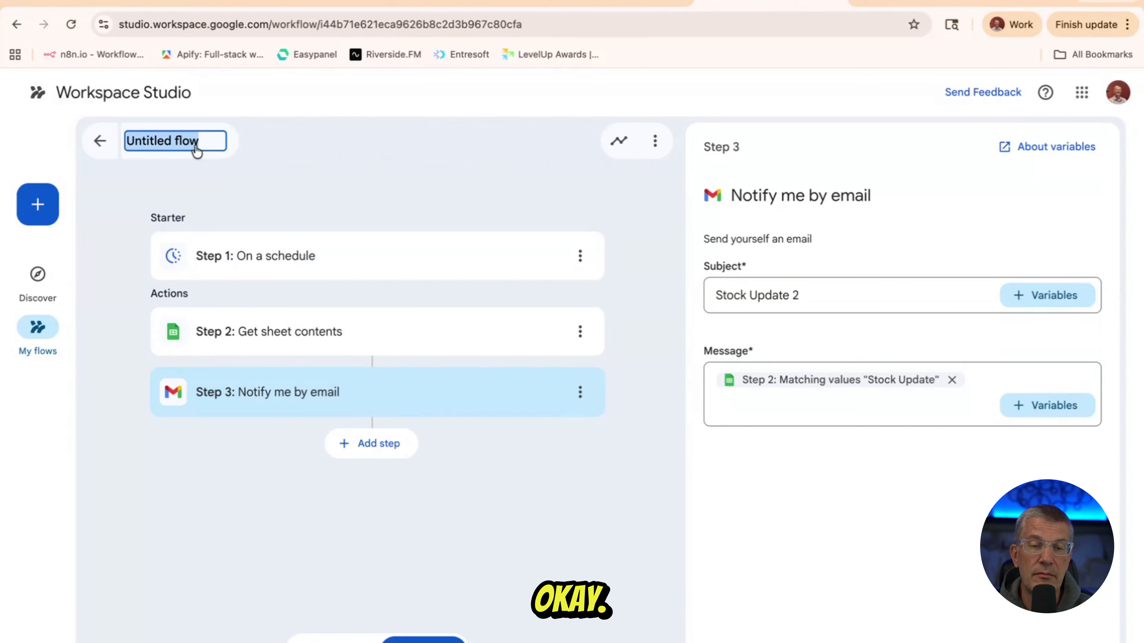
{"action": "type", "text": "Stoc"}
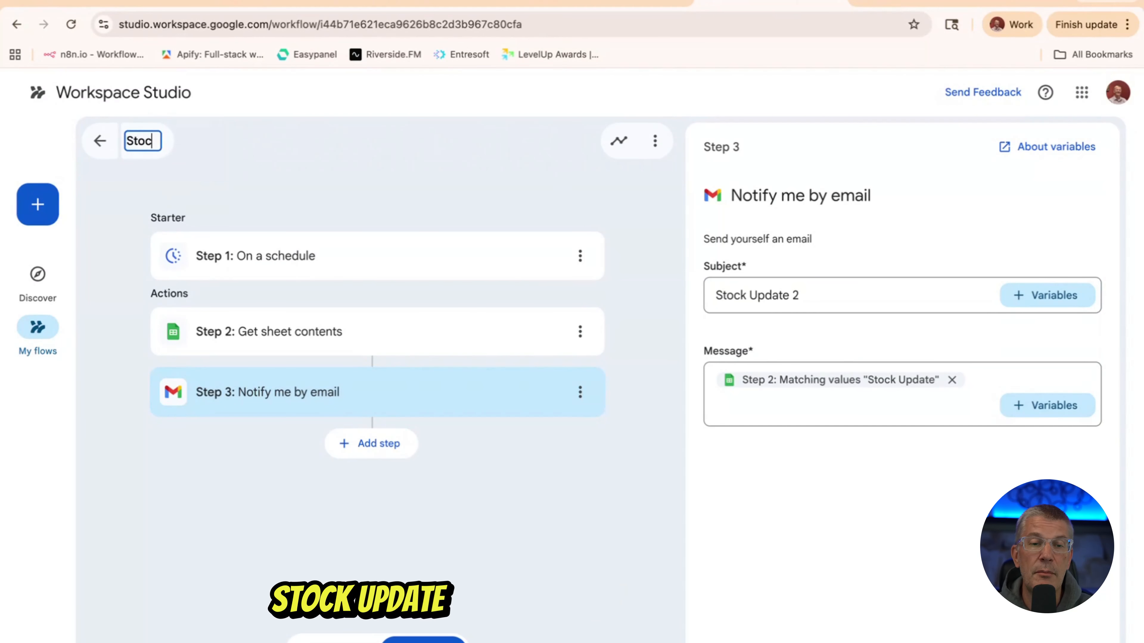
{"action": "type", "text": "k Update 2"}
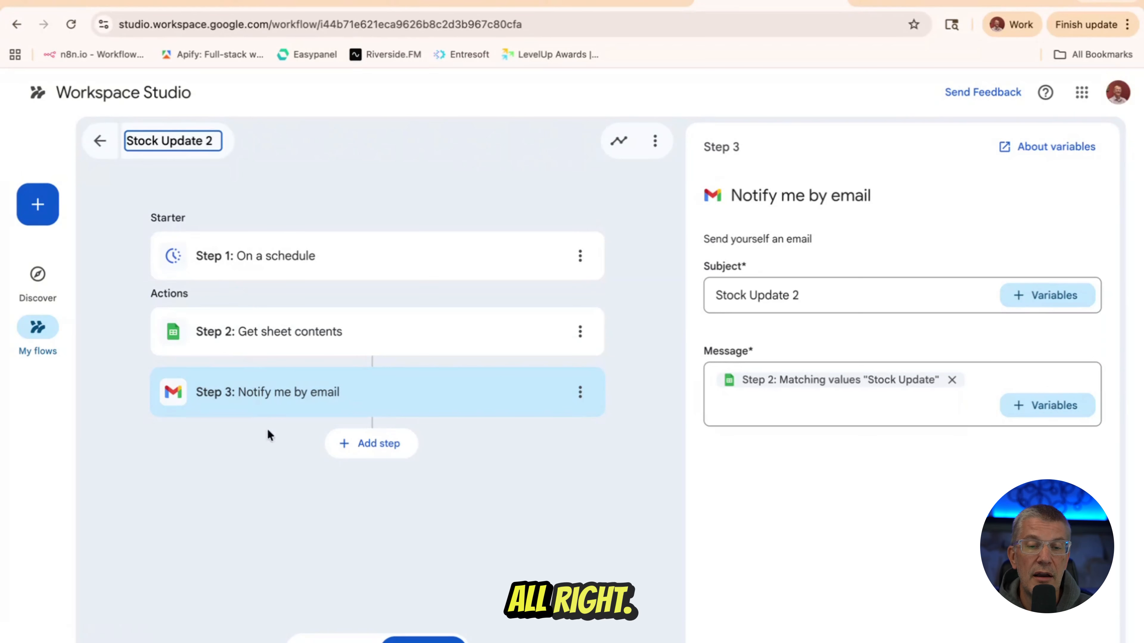
Start a test run of the Stock Update 2 flow
{"action": "left_click", "coordinate": [367, 330]}
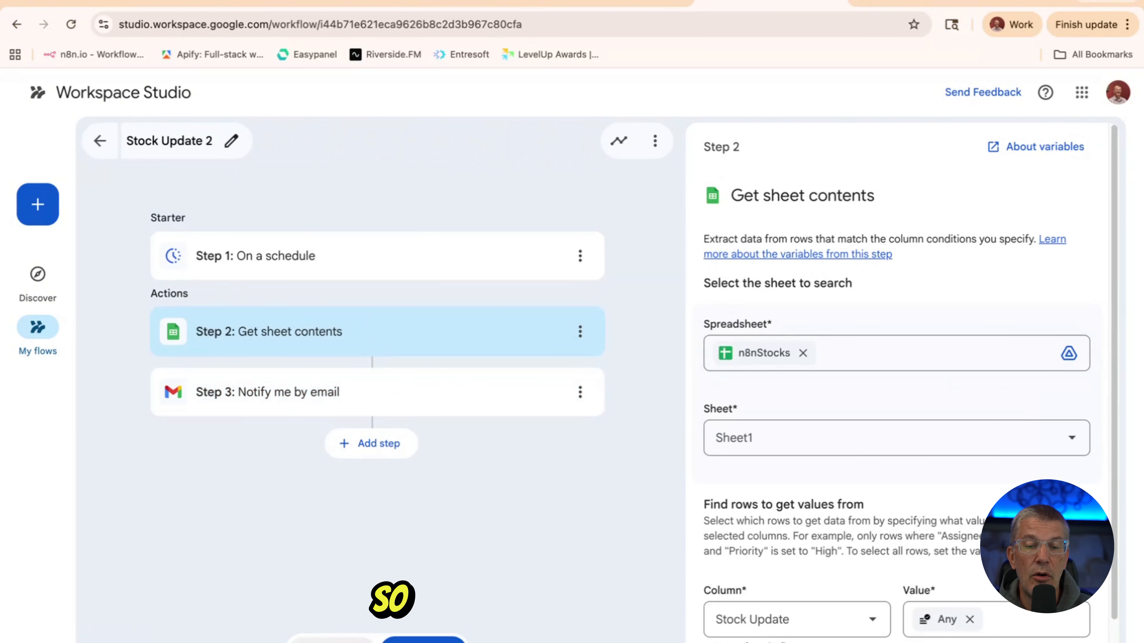
{"action": "left_click", "coordinate": [332, 638]}
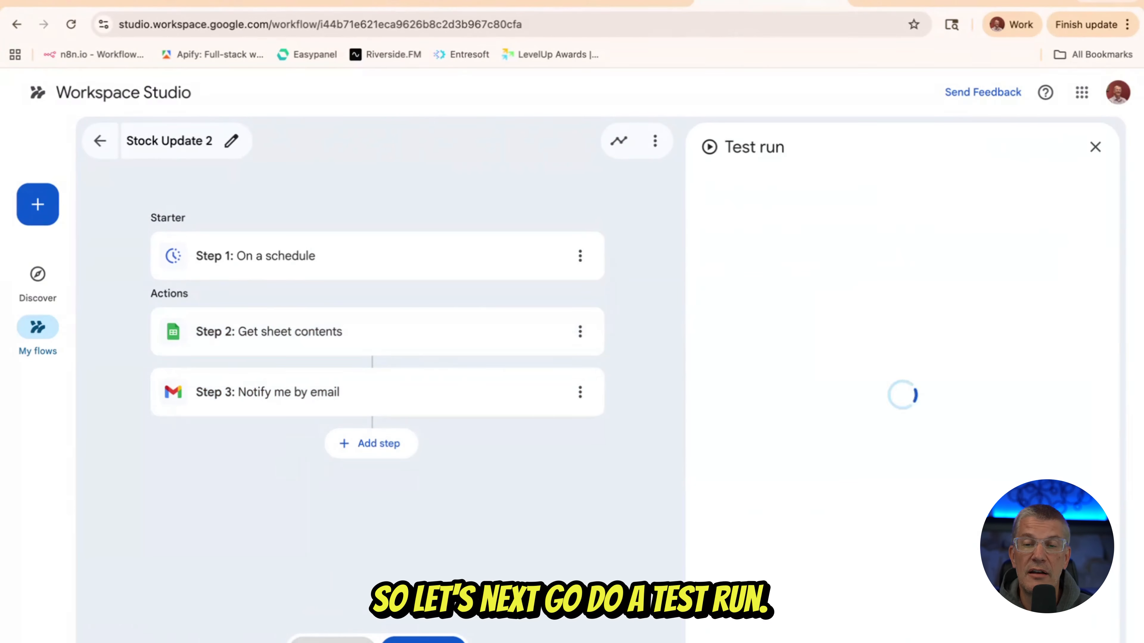
{"action": "left_click", "coordinate": [733, 353]}
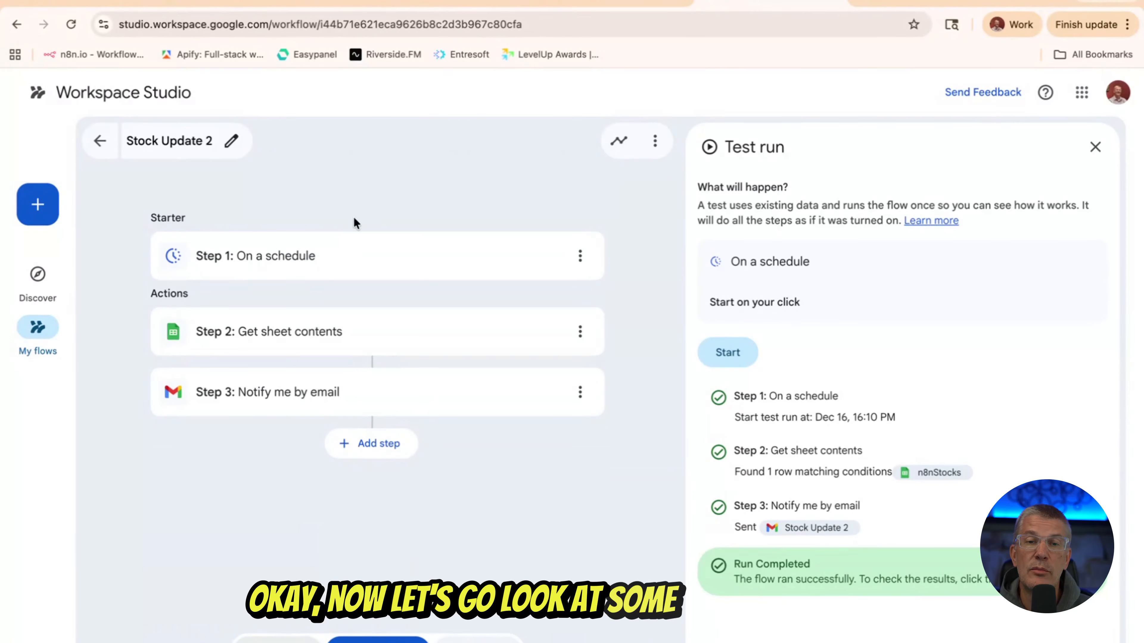
Switch to Gmail, check the sent mail and inbox, and open the "Stock Update 2" email to read its message
{"action": "left_click", "coordinate": [145, 1]}
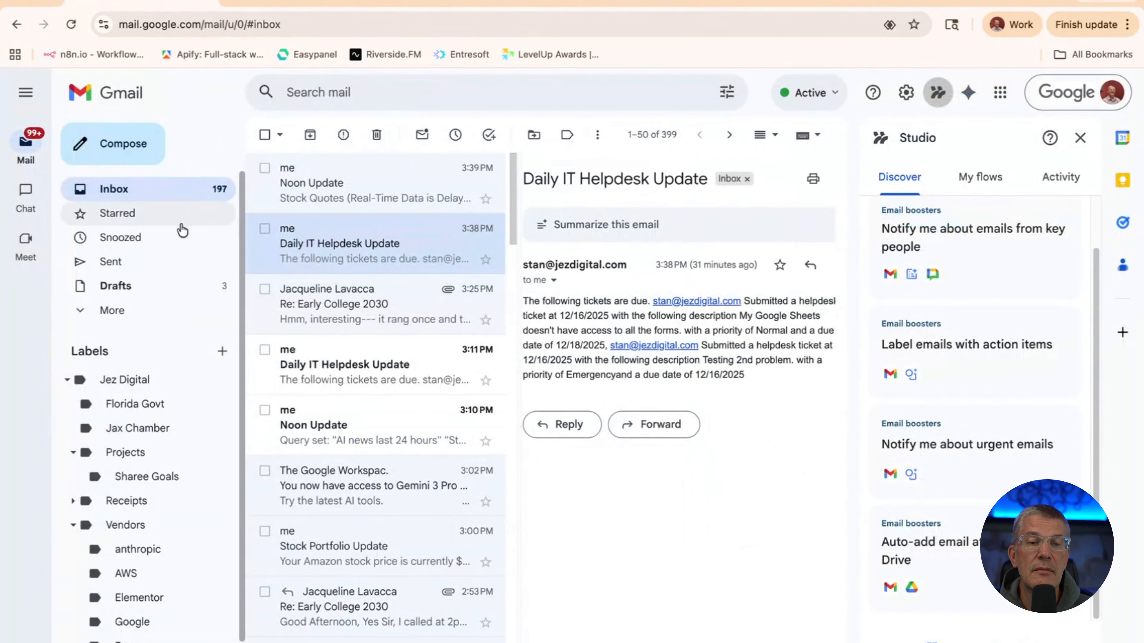
{"action": "left_click", "coordinate": [151, 270]}
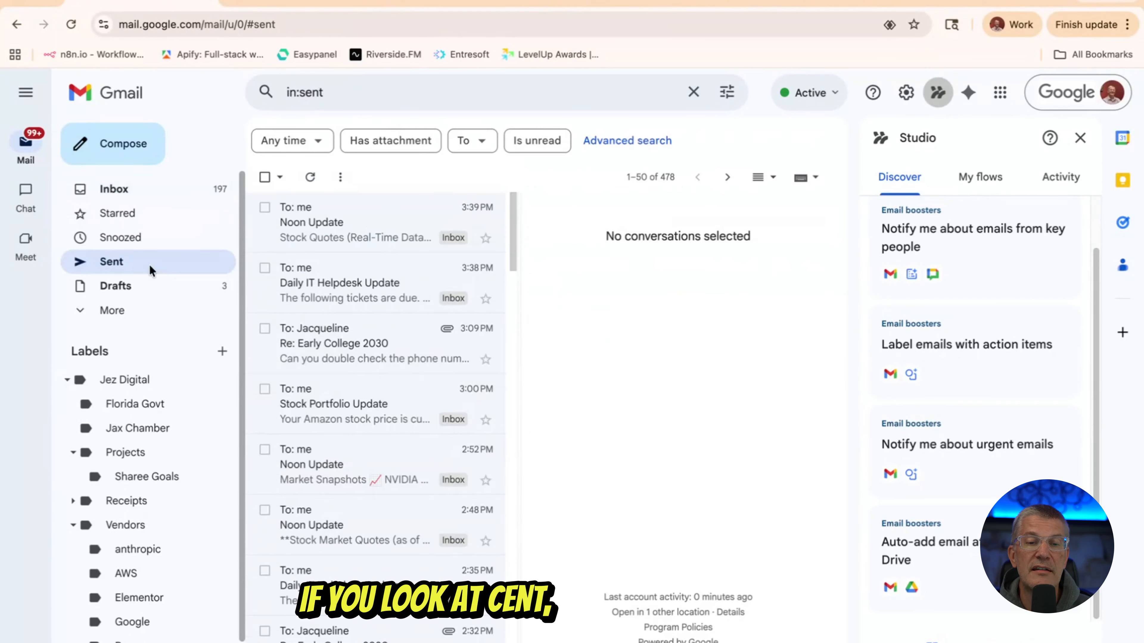
{"action": "left_click", "coordinate": [344, 239]}
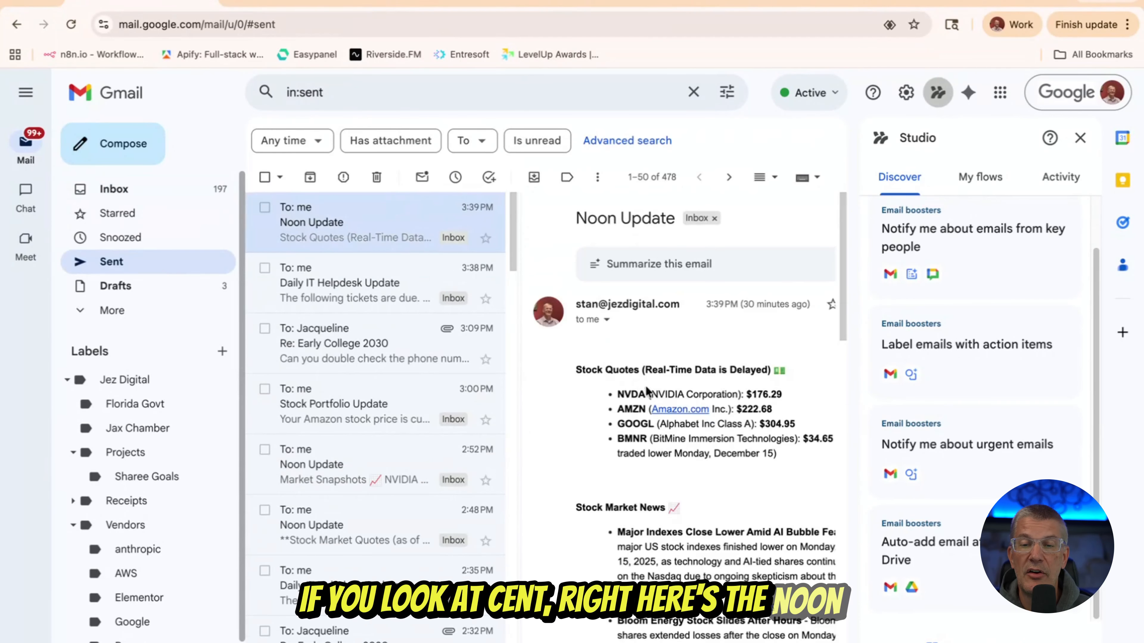
{"action": "left_click", "coordinate": [129, 200]}
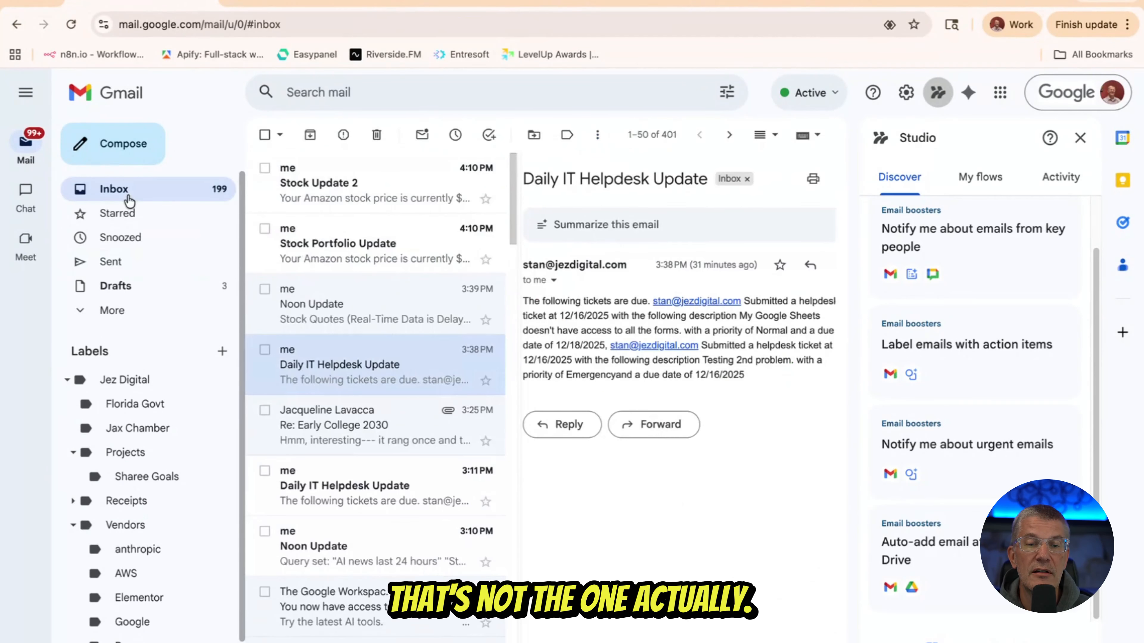
{"action": "left_click", "coordinate": [366, 198]}
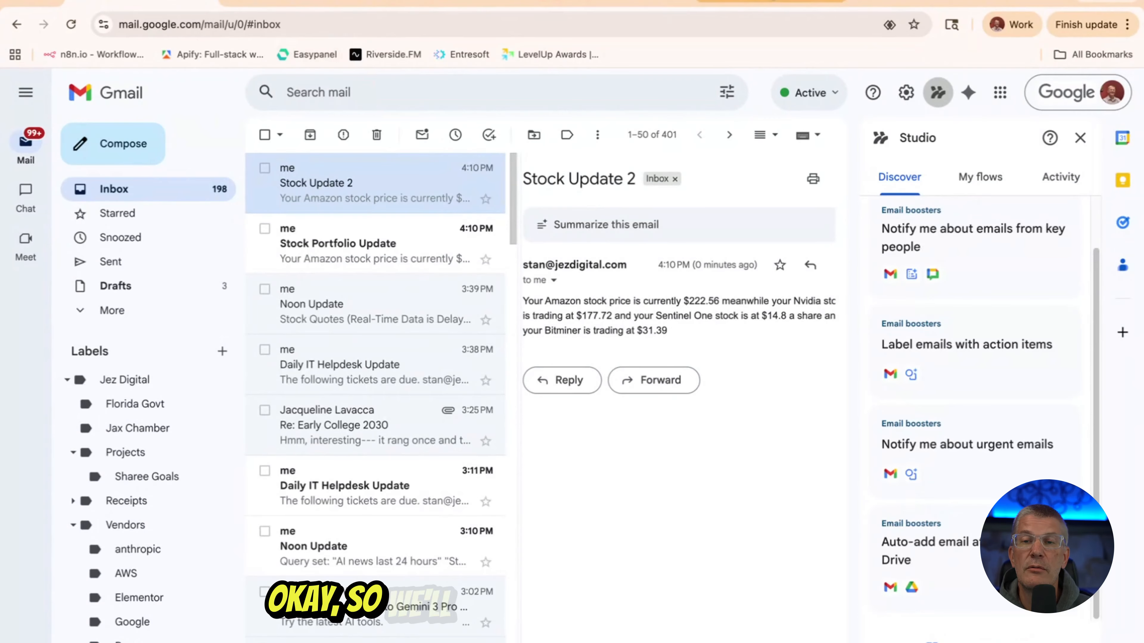
Switch back to Workspace Studio and open the "Get news headlines summarized daily" flow from the list of flows
{"action": "left_click", "coordinate": [766, 1]}
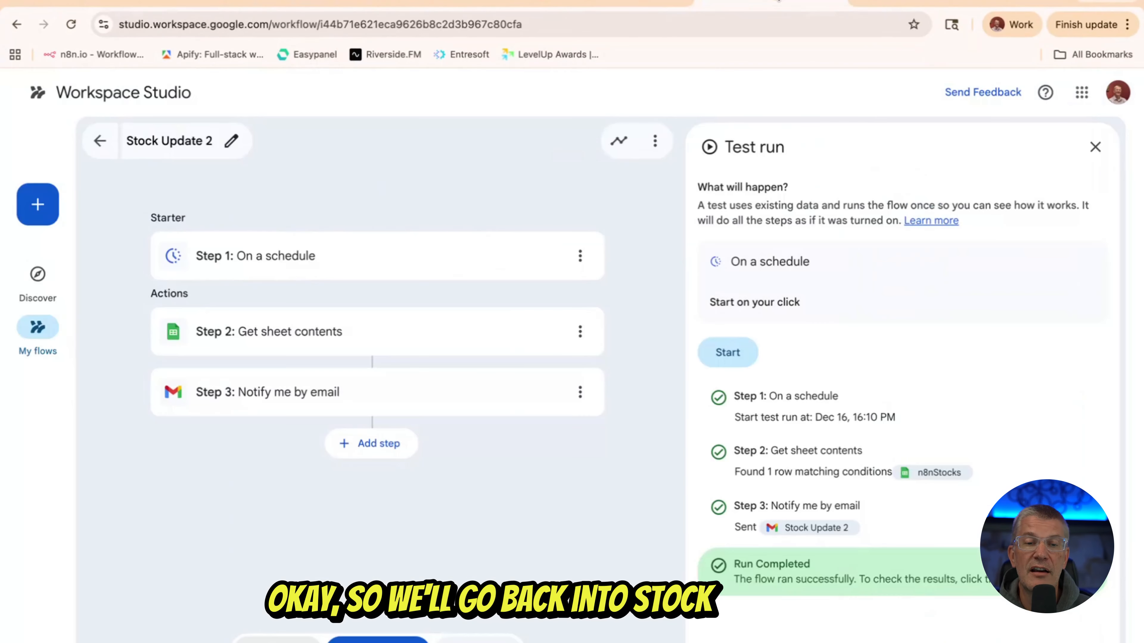
{"action": "left_click", "coordinate": [100, 143]}
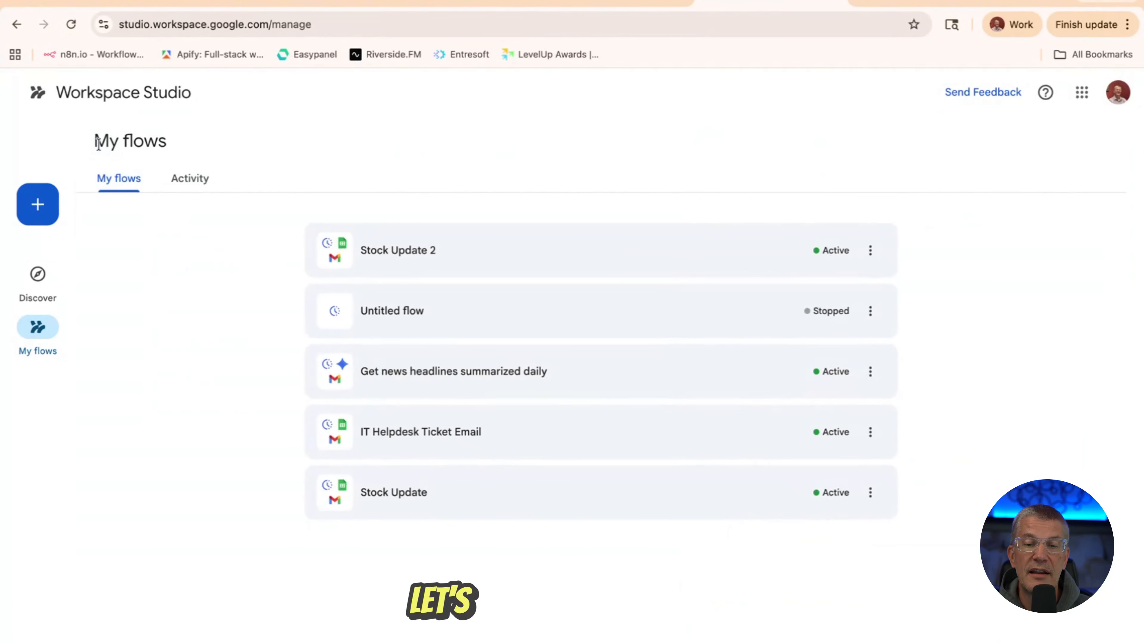
{"action": "left_click", "coordinate": [564, 377]}
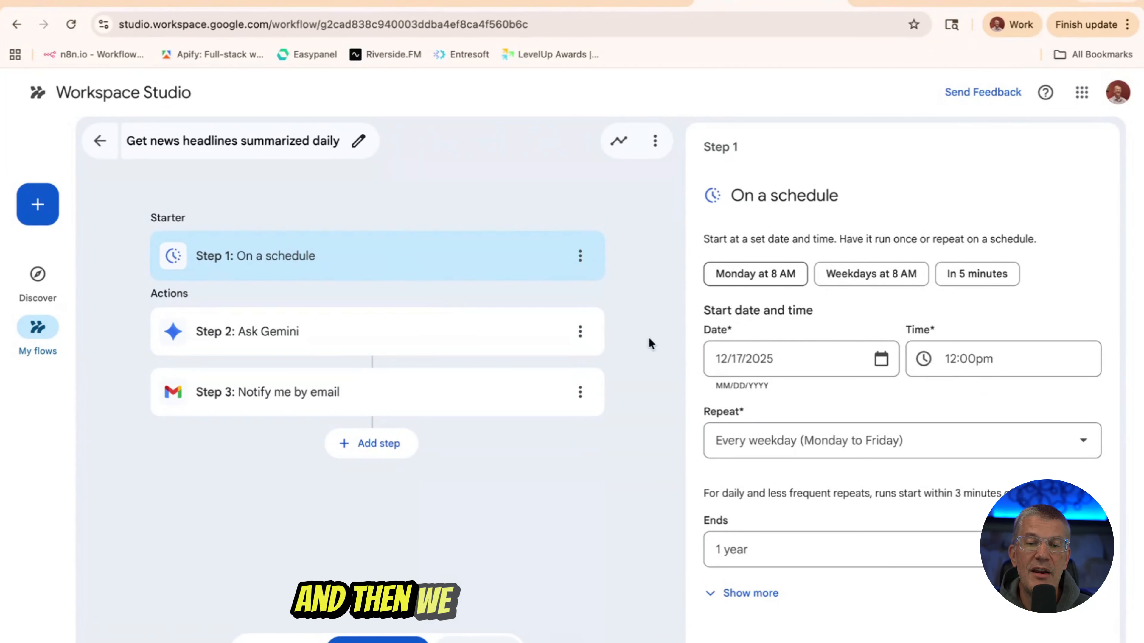
Change "Purdue Basketball" to "Purdue Mens Basketball" in the prompt of Step 2: Ask Gemini
{"action": "left_click", "coordinate": [352, 345]}
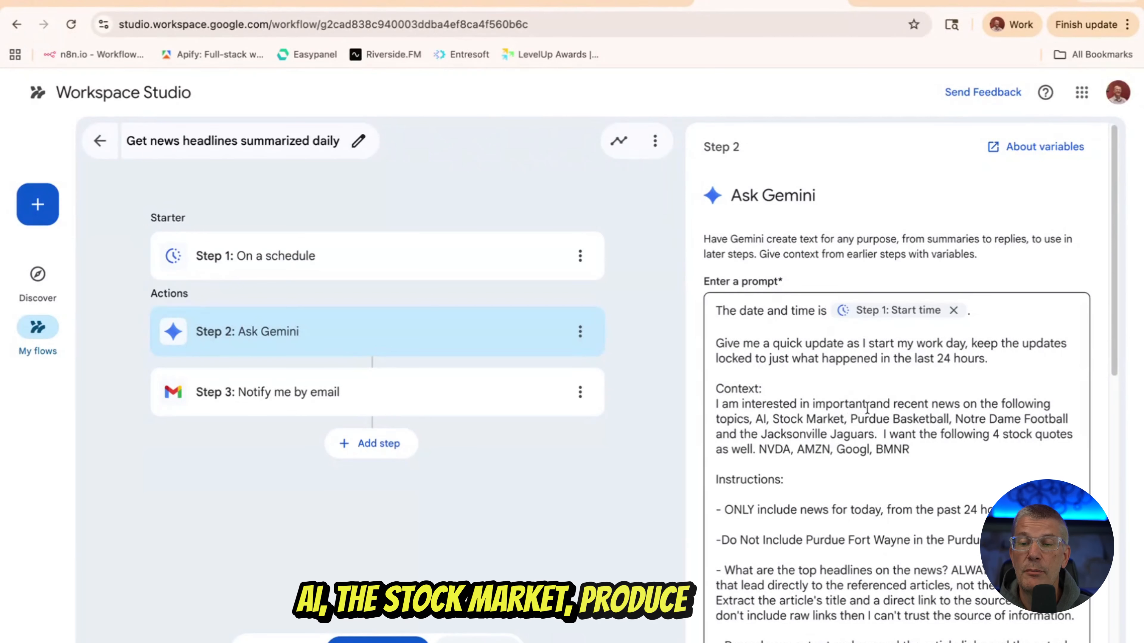
{"action": "double_click", "coordinate": [896, 418]}
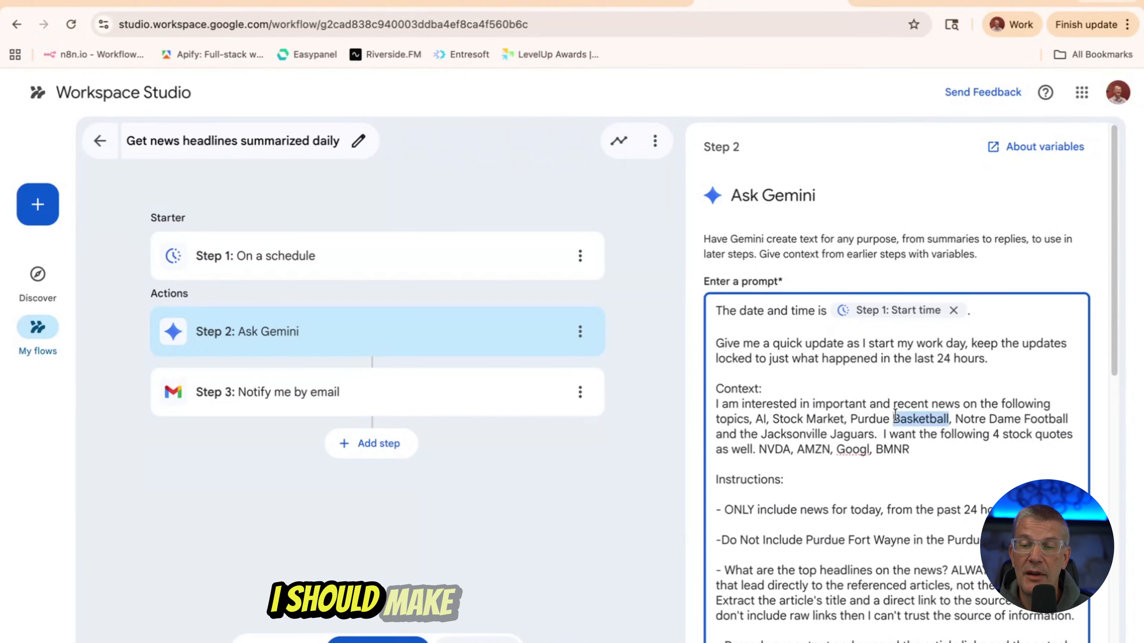
{"action": "left_click", "coordinate": [897, 419]}
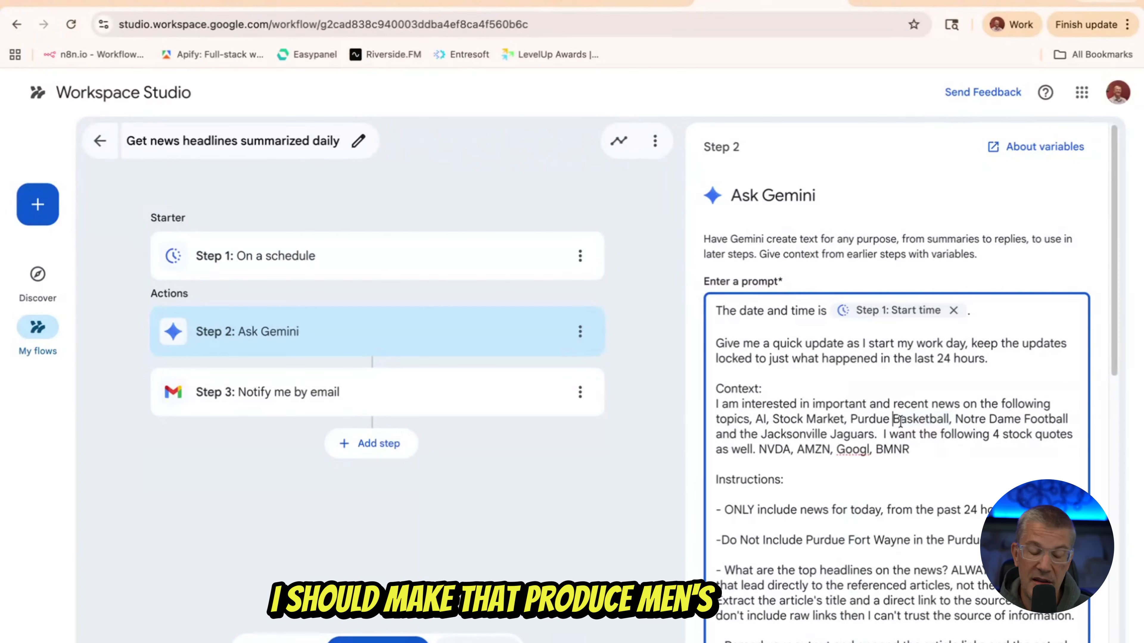
{"action": "type", "text": "Mens"}
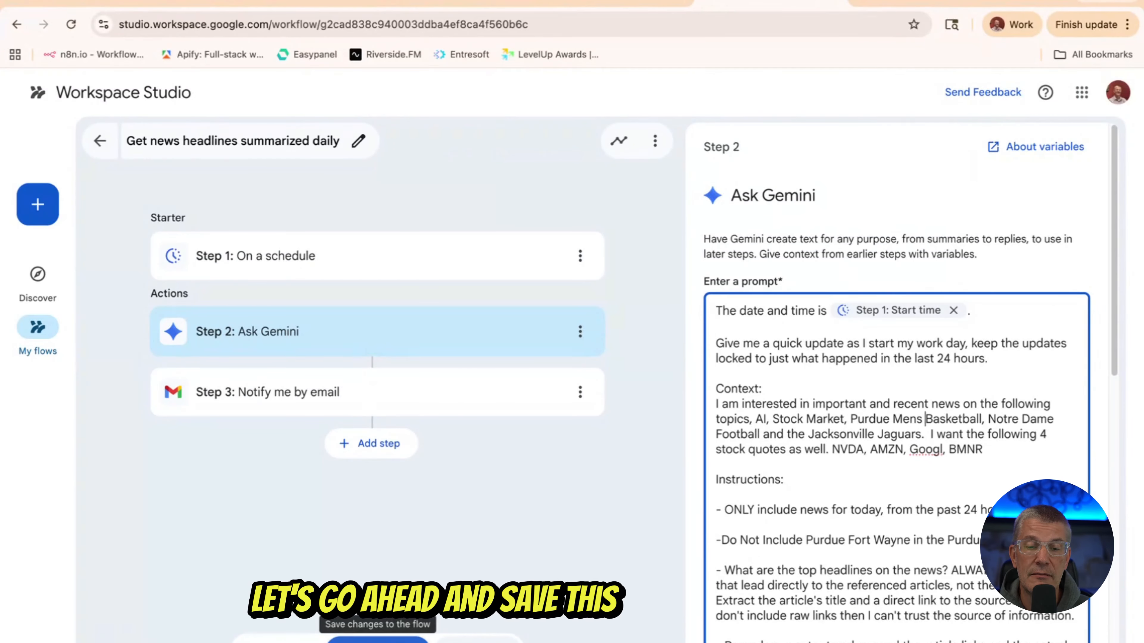
Save the changes to the news headlines flow and start a test run of it
{"action": "left_click", "coordinate": [377, 638]}
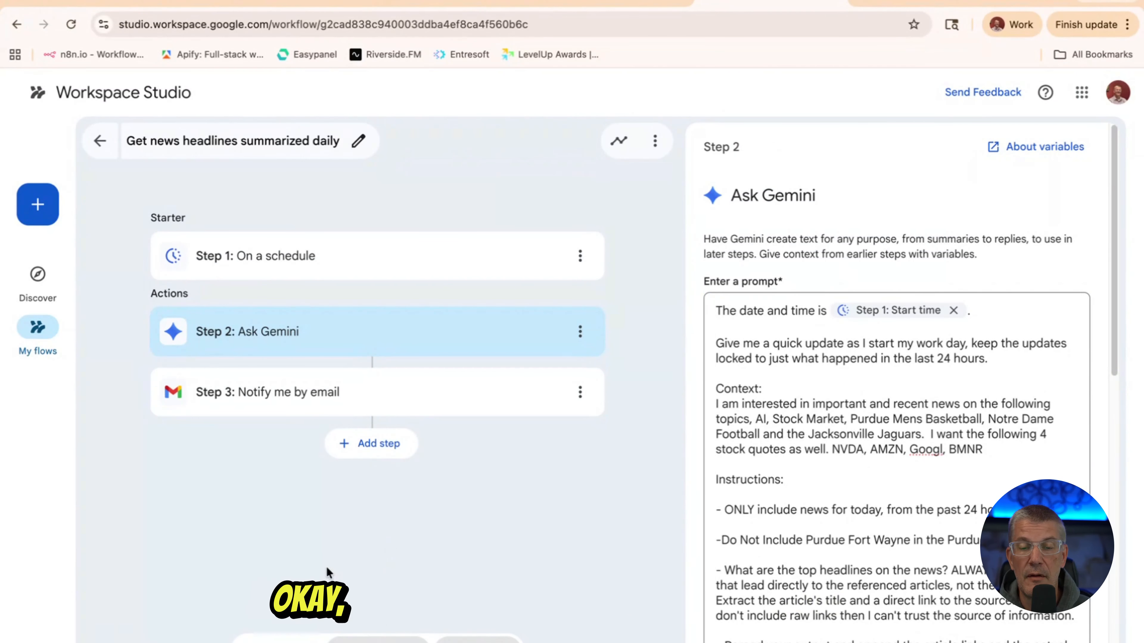
{"action": "left_click", "coordinate": [277, 639]}
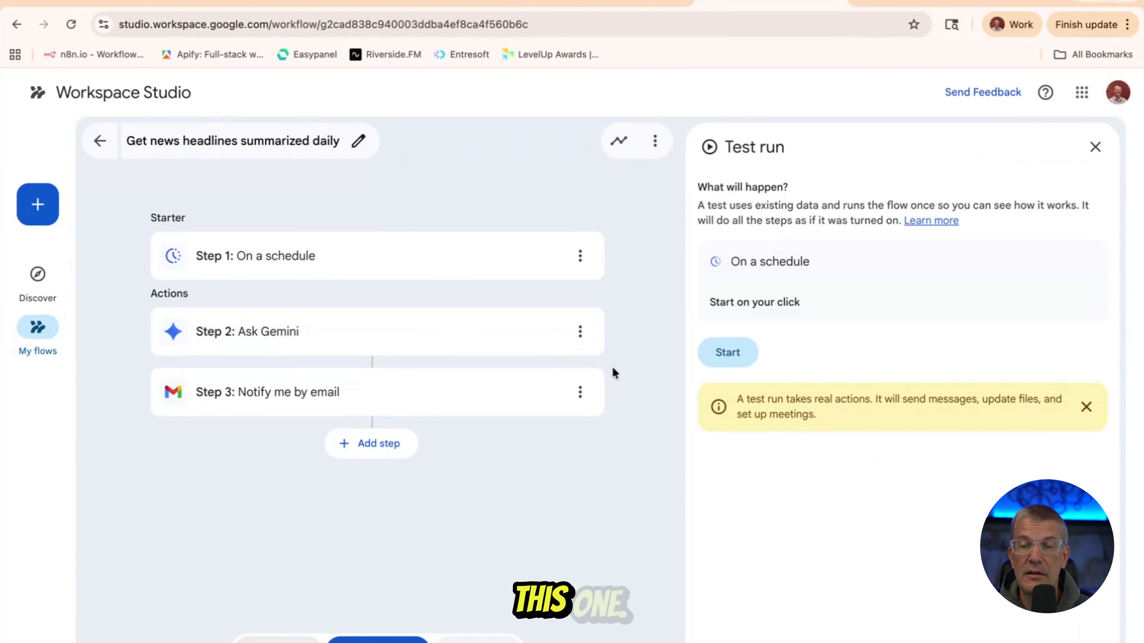
{"action": "left_click", "coordinate": [724, 353]}
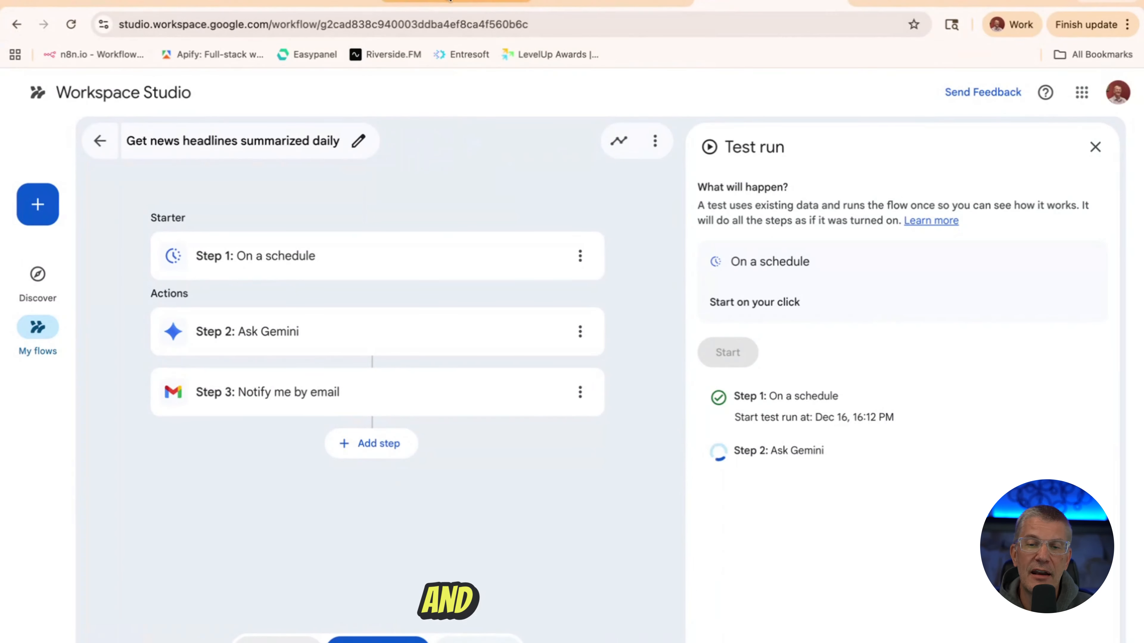
Switch to the IT Helpdesk Ticket Submission form and examine its questions from the reporter's email through Assigned To
{"action": "left_click", "coordinate": [448, 1]}
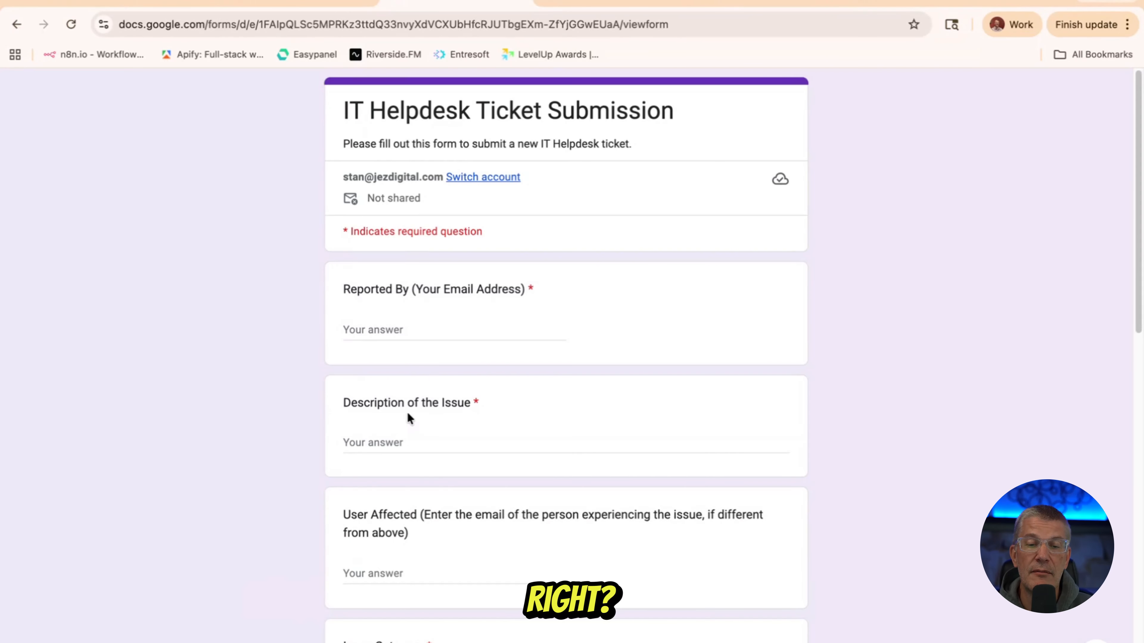
{"action": "scroll", "coordinate": [409, 418], "scroll_direction": "down", "scroll_amount": 1}
{"action": "scroll", "coordinate": [410, 418], "scroll_direction": "down", "scroll_amount": 10}
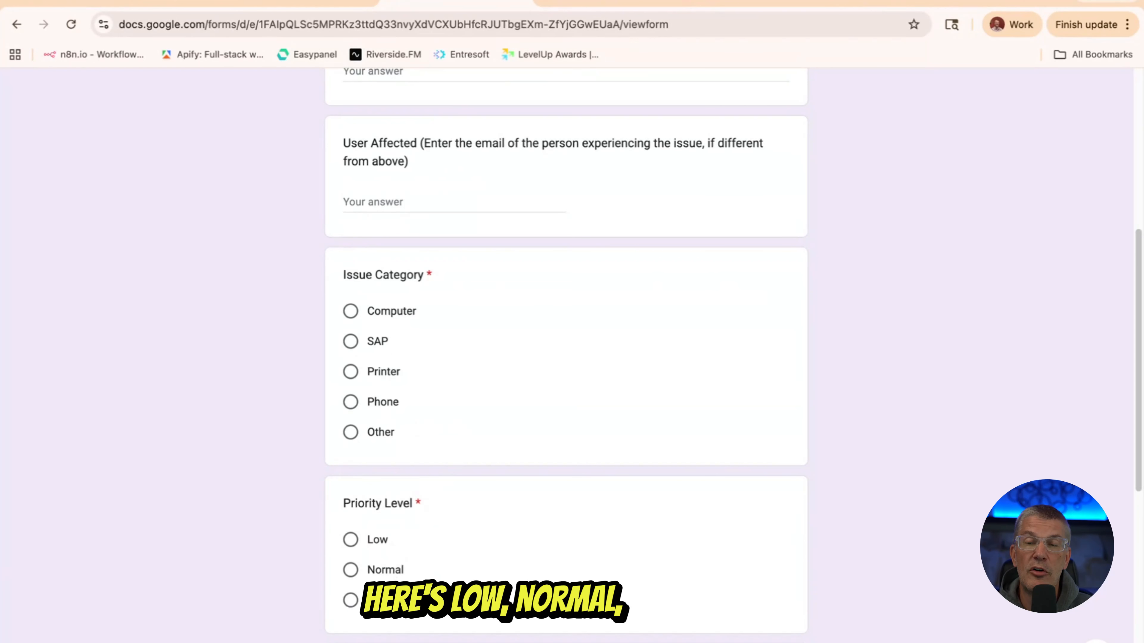
{"action": "scroll", "coordinate": [472, 462], "scroll_direction": "down", "scroll_amount": 6}
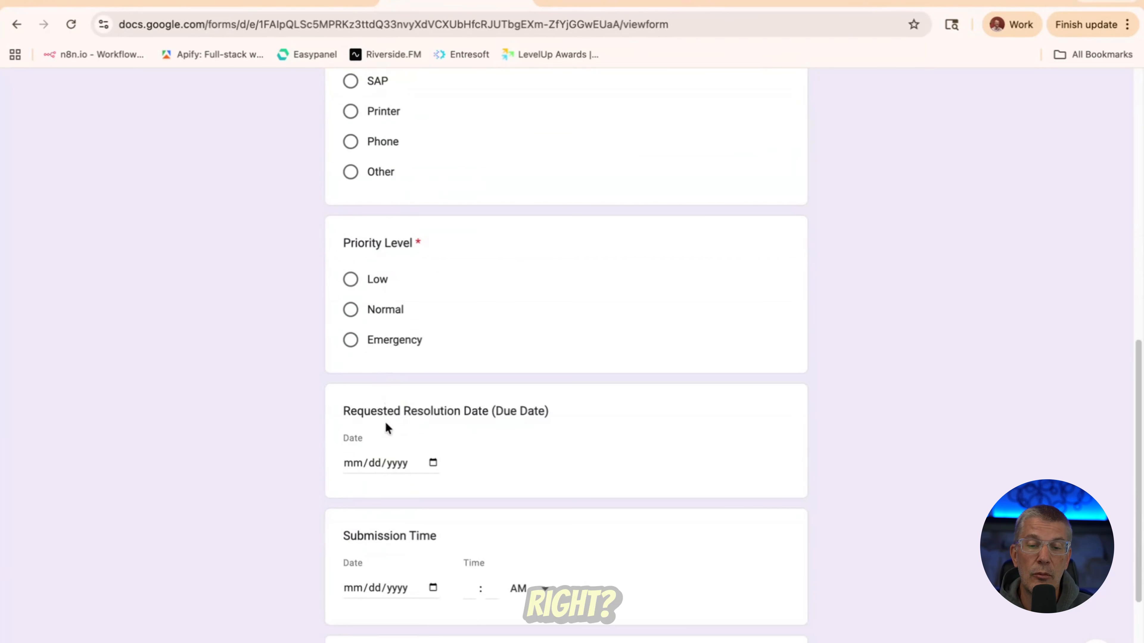
{"action": "scroll", "coordinate": [420, 433], "scroll_direction": "down", "scroll_amount": 5}
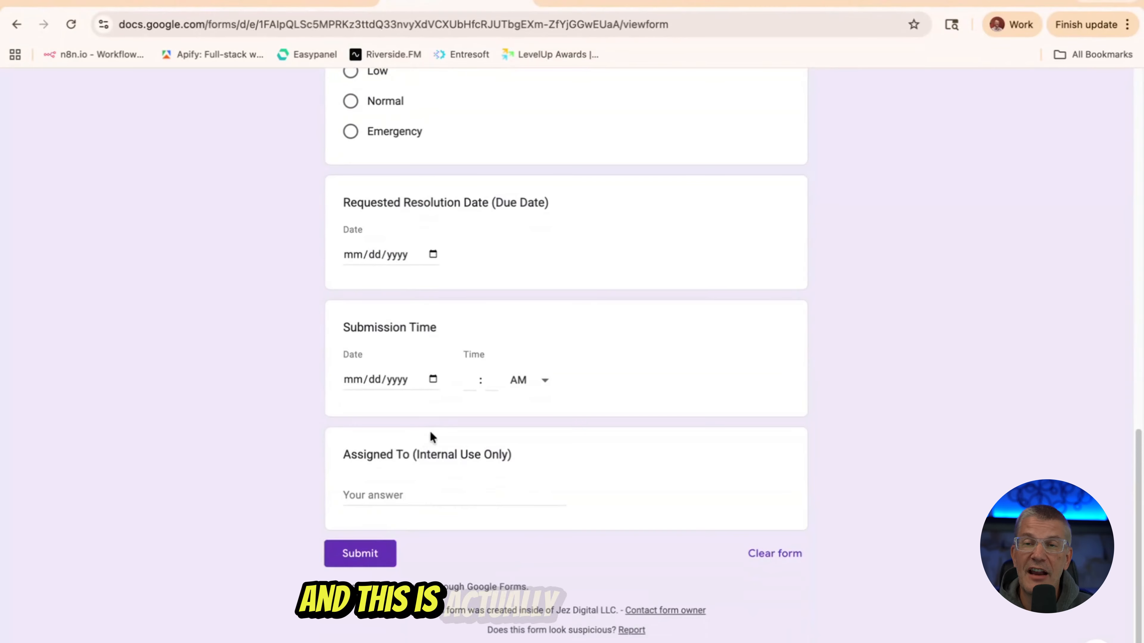
{"action": "scroll", "coordinate": [429, 430], "scroll_direction": "up", "scroll_amount": 15}
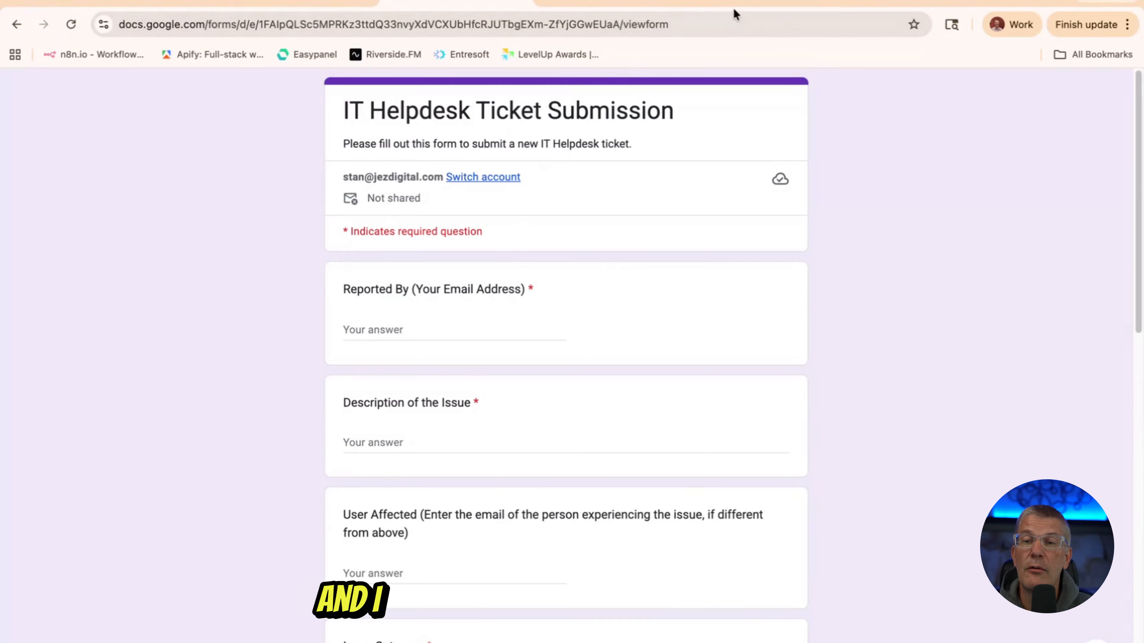
Switch to the IT Helpdesk Ticket Submission (Responses) spreadsheet and examine its columns and the Studio Workspace formula in cell J2
{"action": "left_click", "coordinate": [631, 6]}
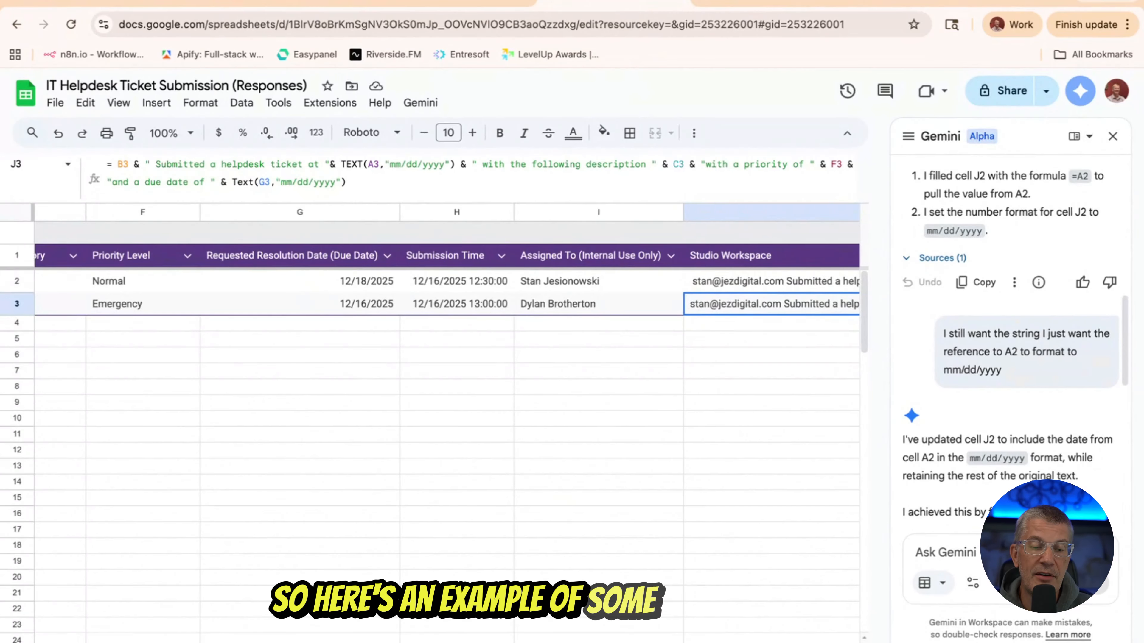
{"action": "scroll", "coordinate": [352, 450], "scroll_direction": "left", "scroll_amount": 10}
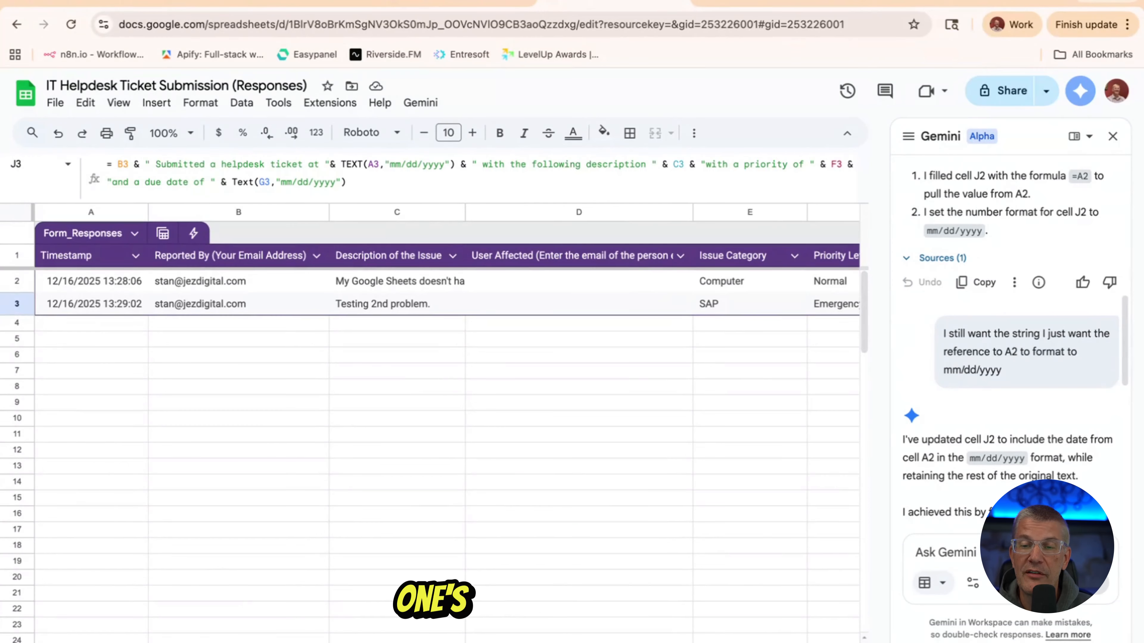
{"action": "scroll", "coordinate": [446, 424], "scroll_direction": "right", "scroll_amount": 3}
{"action": "scroll", "coordinate": [446, 423], "scroll_direction": "right", "scroll_amount": 8}
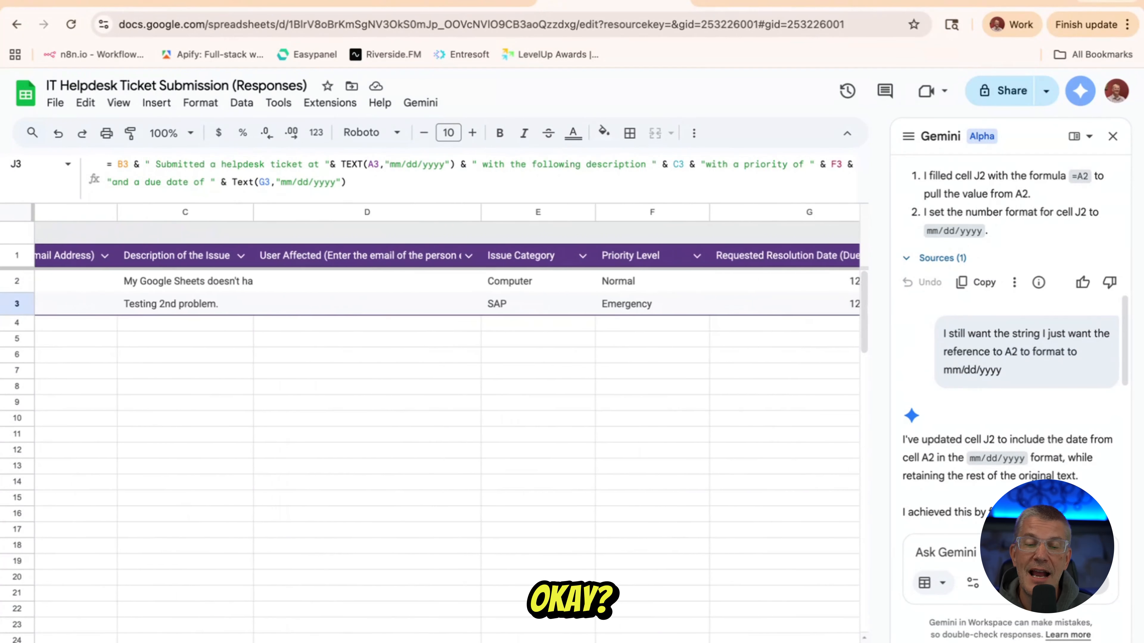
{"action": "scroll", "coordinate": [446, 424], "scroll_direction": "right", "scroll_amount": 10}
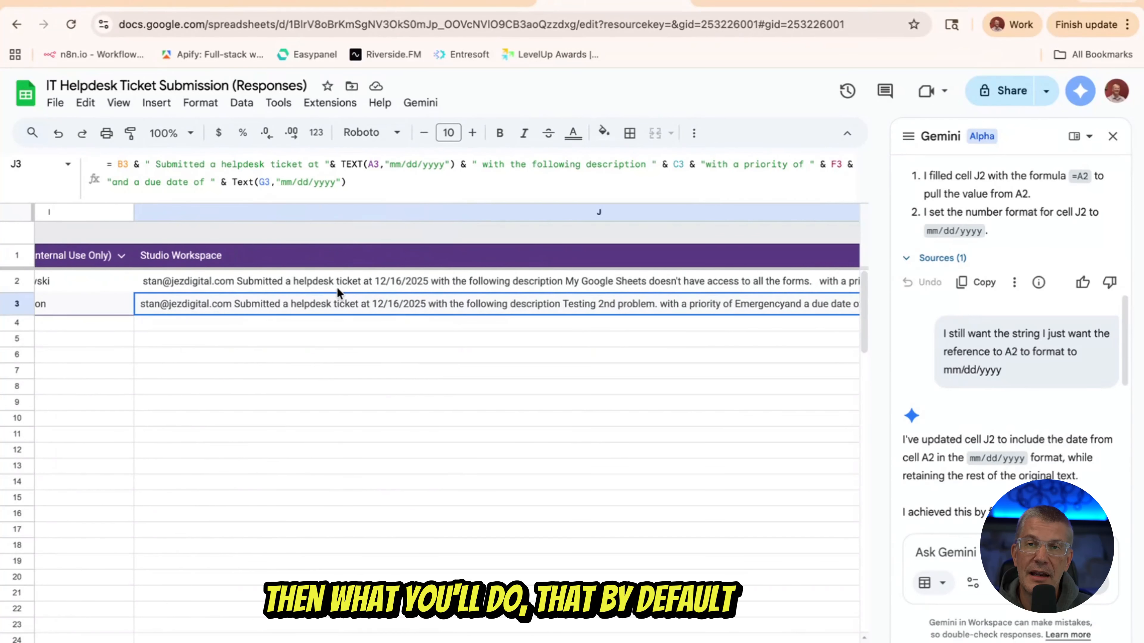
{"action": "scroll", "coordinate": [447, 423], "scroll_direction": "right", "scroll_amount": 2}
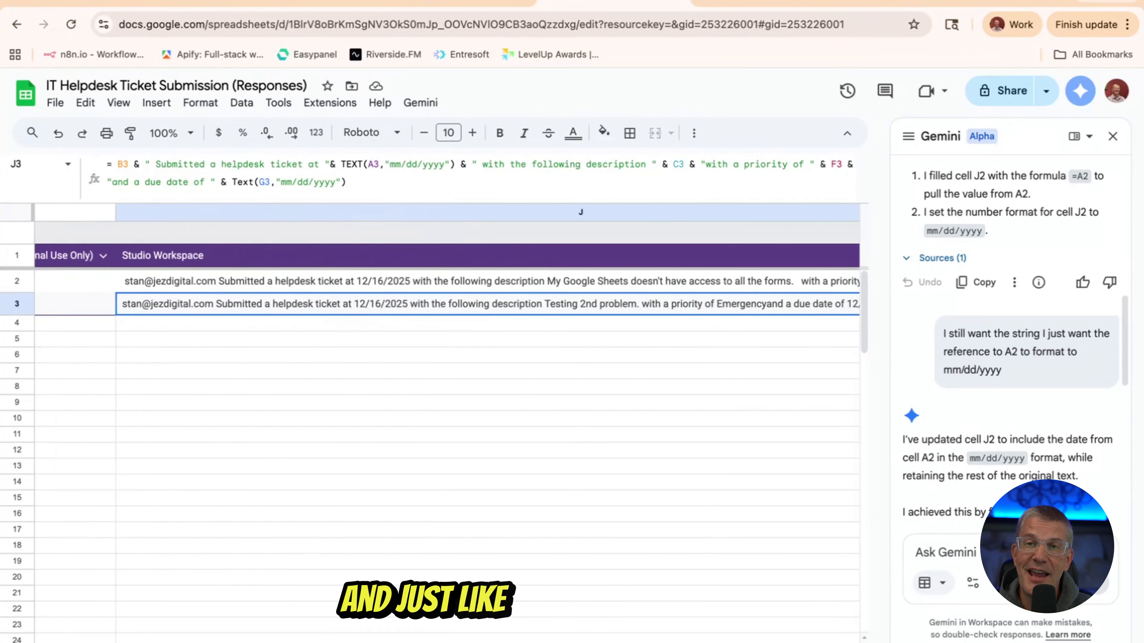
{"action": "scroll", "coordinate": [632, 620], "scroll_direction": "right", "scroll_amount": 5}
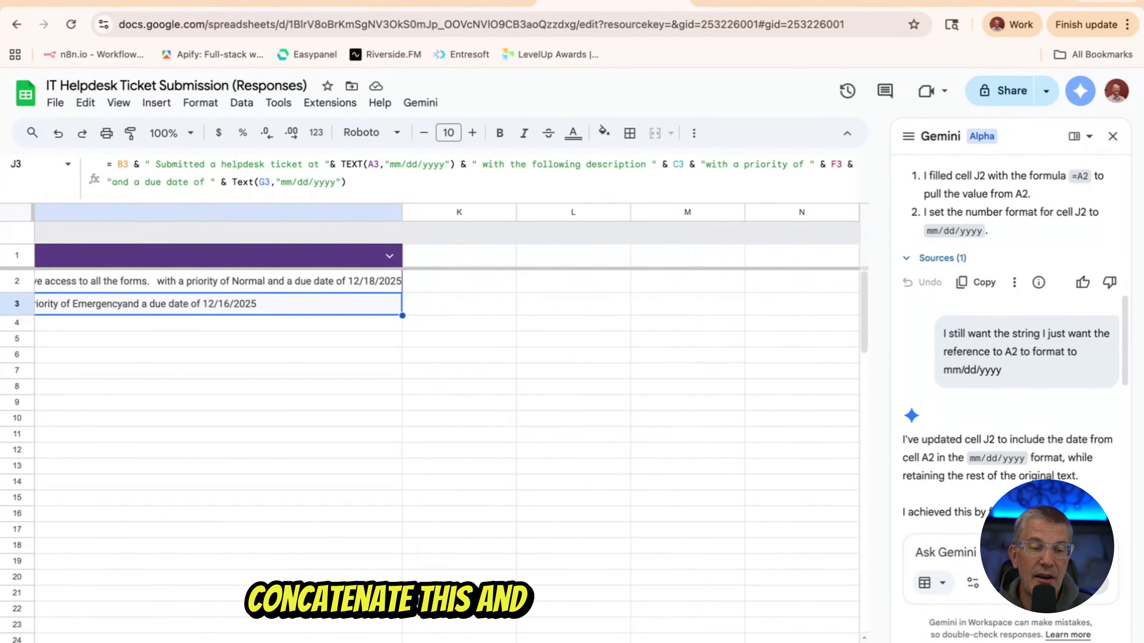
{"action": "scroll", "coordinate": [259, 247], "scroll_direction": "left", "scroll_amount": 5}
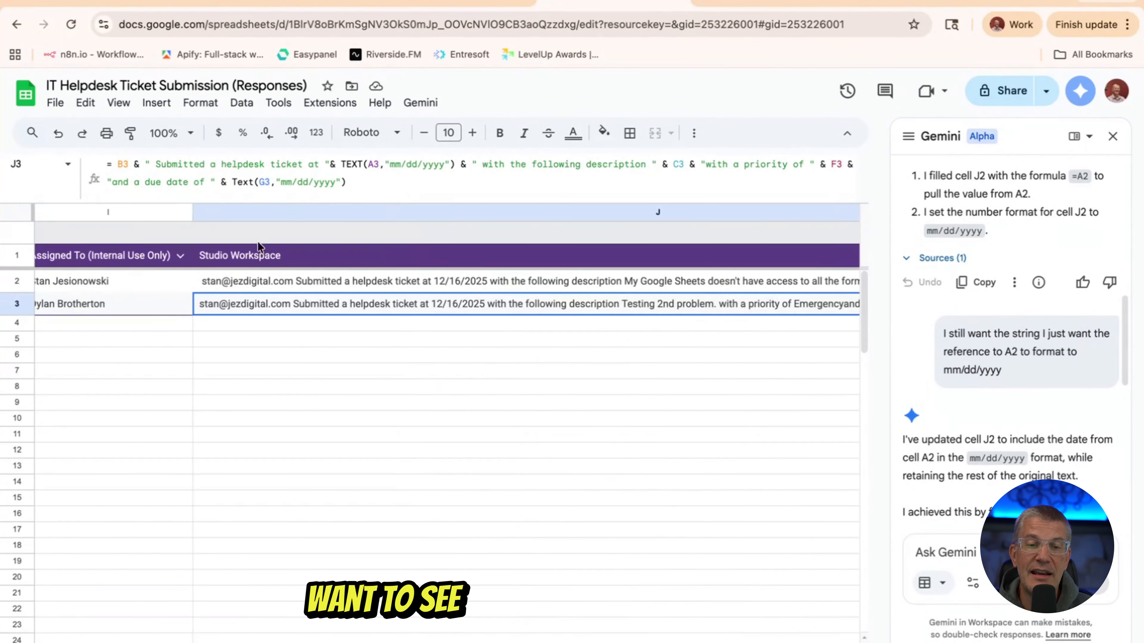
{"action": "left_click", "coordinate": [276, 283]}
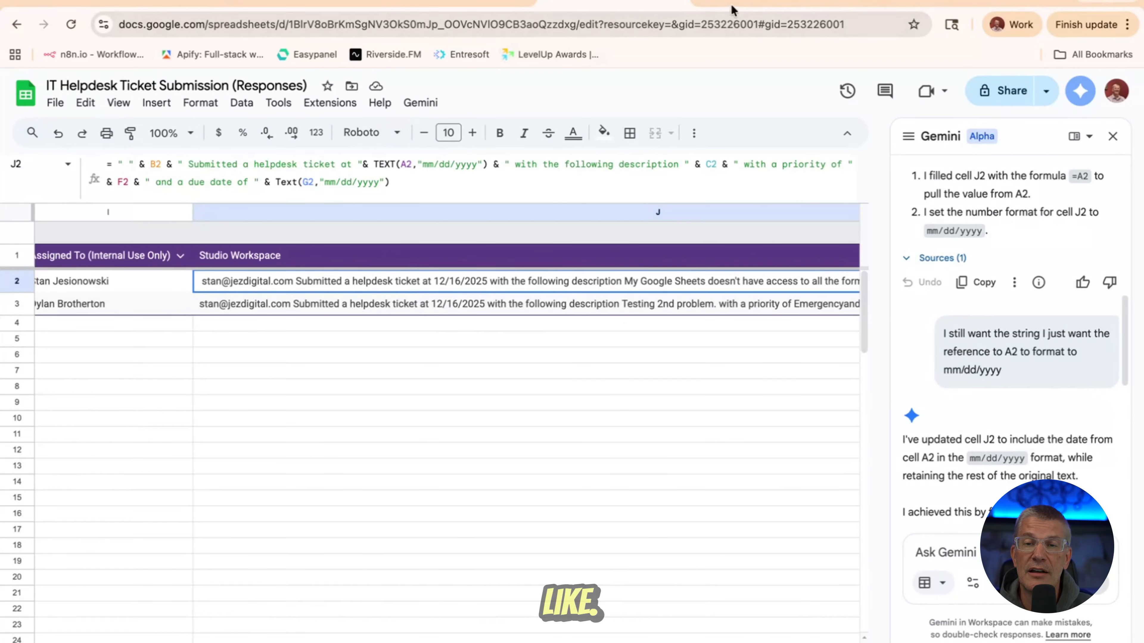
Switch back to Workspace Studio and open the IT Helpdesk Ticket Email flow from the saved flows
{"action": "left_click", "coordinate": [744, 2]}
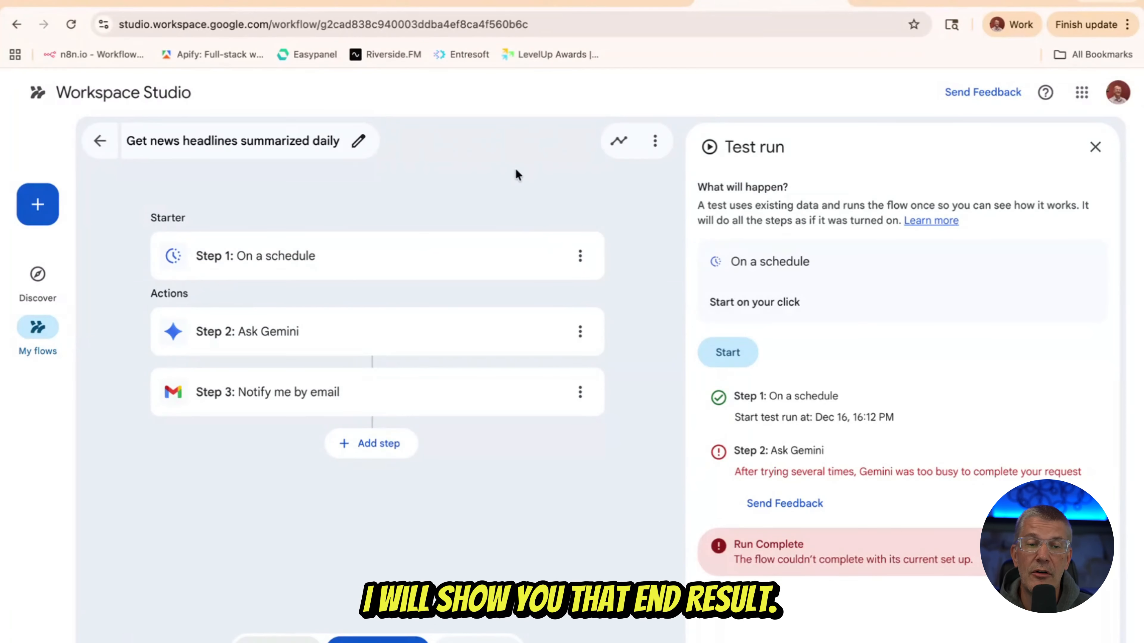
{"action": "left_click", "coordinate": [33, 330]}
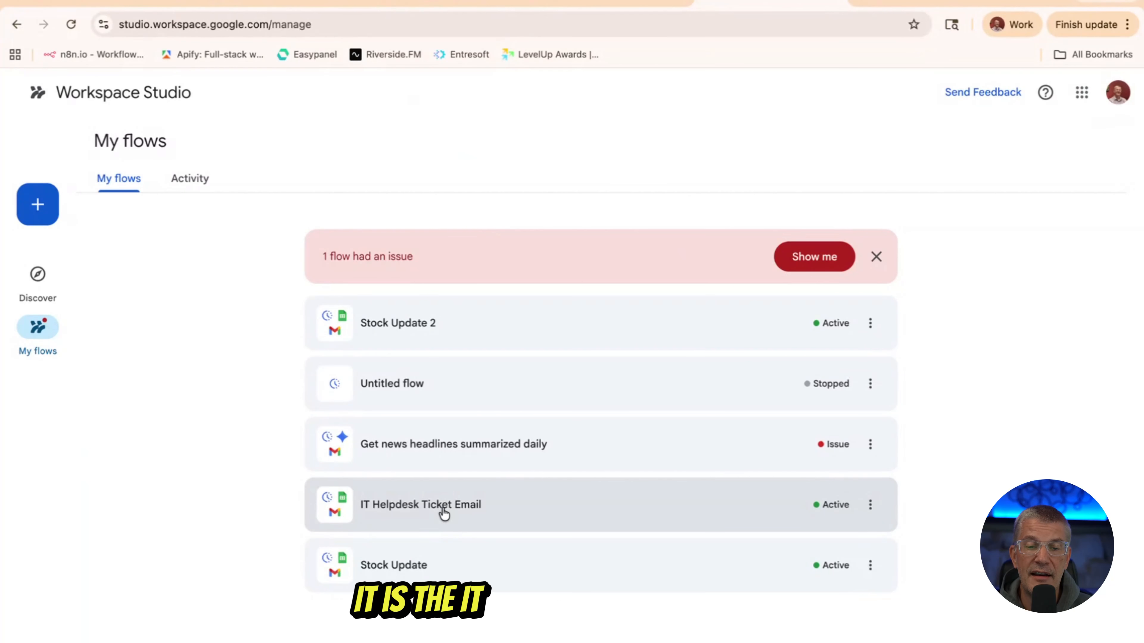
{"action": "left_click", "coordinate": [443, 509]}
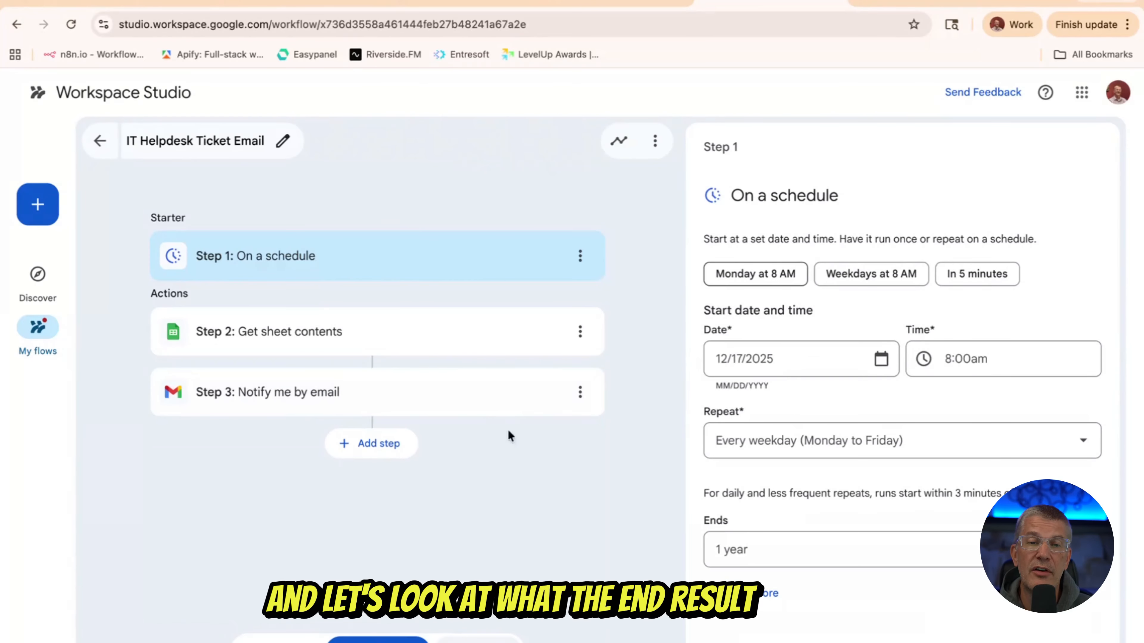
Switch to Gmail and open the 3:38 PM Daily IT Helpdesk Update email to read its due tickets
{"action": "left_click", "coordinate": [171, 5]}
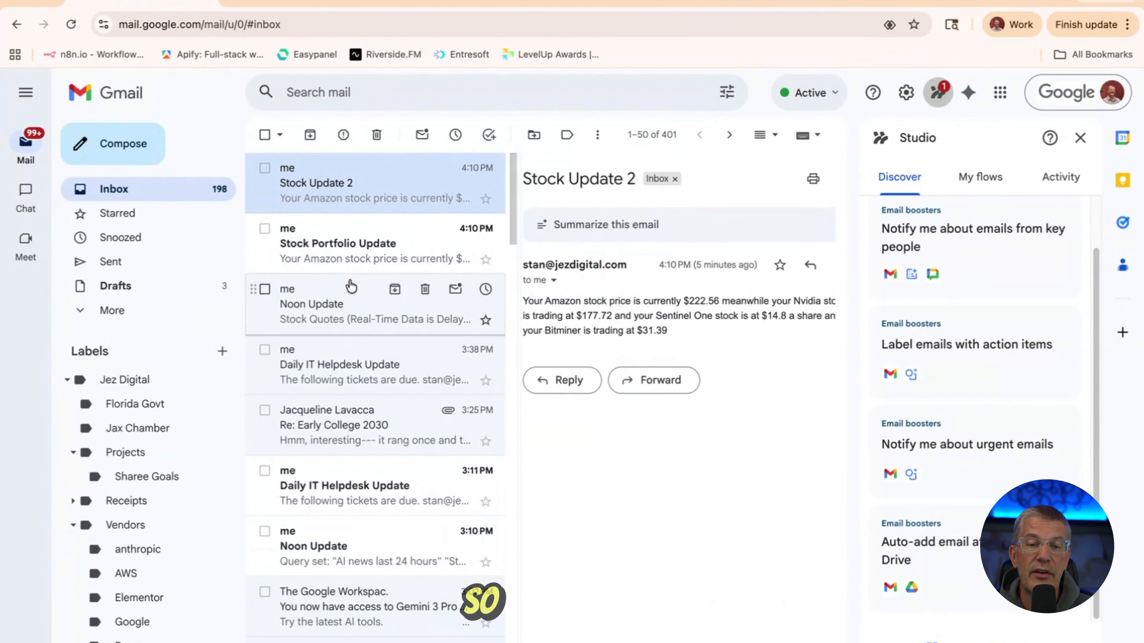
{"action": "left_click", "coordinate": [356, 379]}
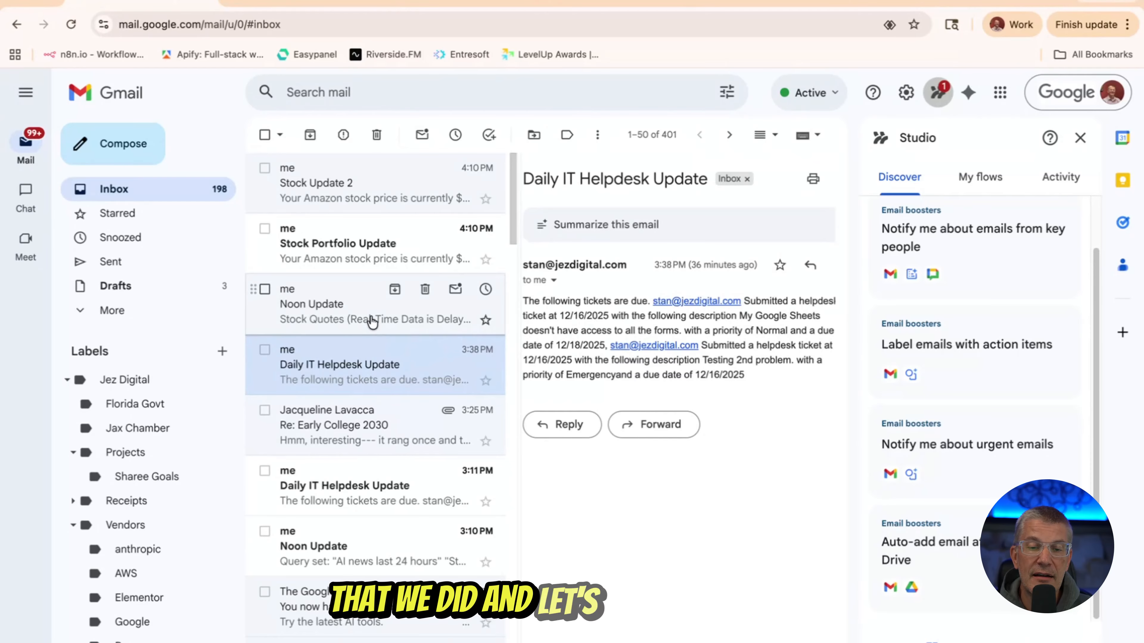
Open the 3:10 PM Noon Update email and examine its query set, stock quotes, AI news and sports sections down to Purdue Basketball
{"action": "left_click", "coordinate": [364, 555]}
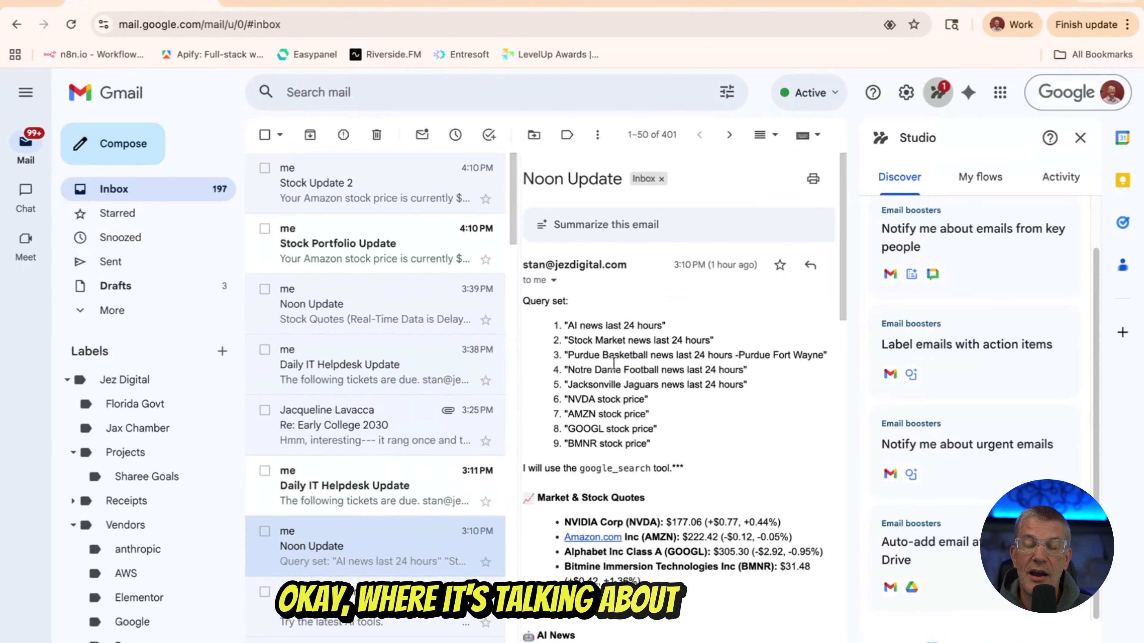
{"action": "scroll", "coordinate": [613, 364], "scroll_direction": "down", "scroll_amount": 1}
{"action": "scroll", "coordinate": [614, 363], "scroll_direction": "up", "scroll_amount": 1}
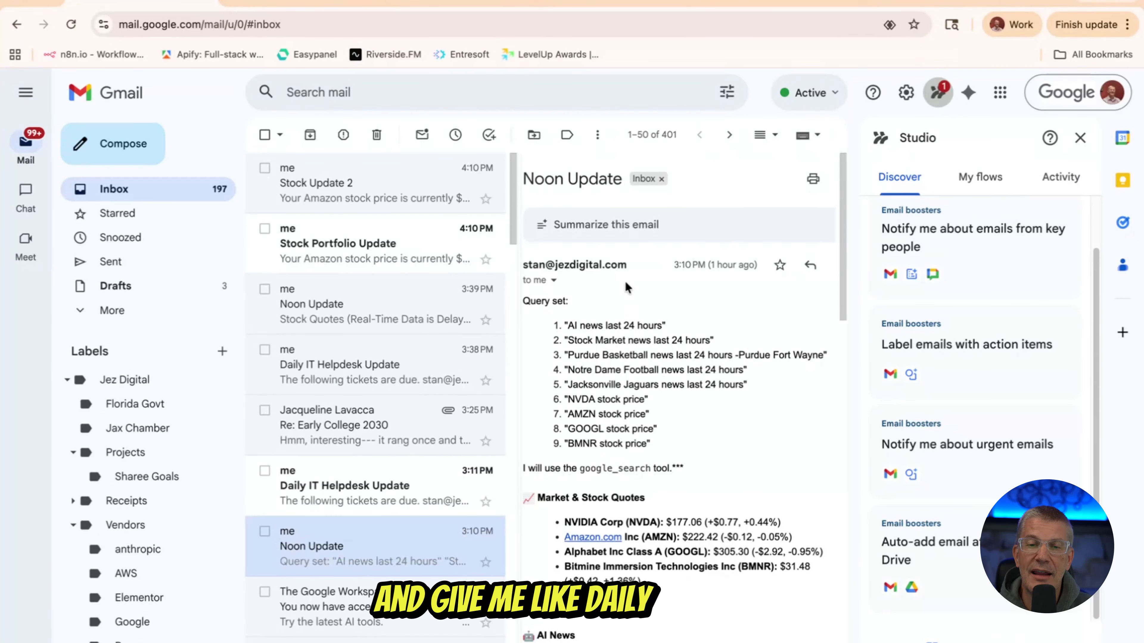
{"action": "scroll", "coordinate": [587, 432], "scroll_direction": "down", "scroll_amount": 1}
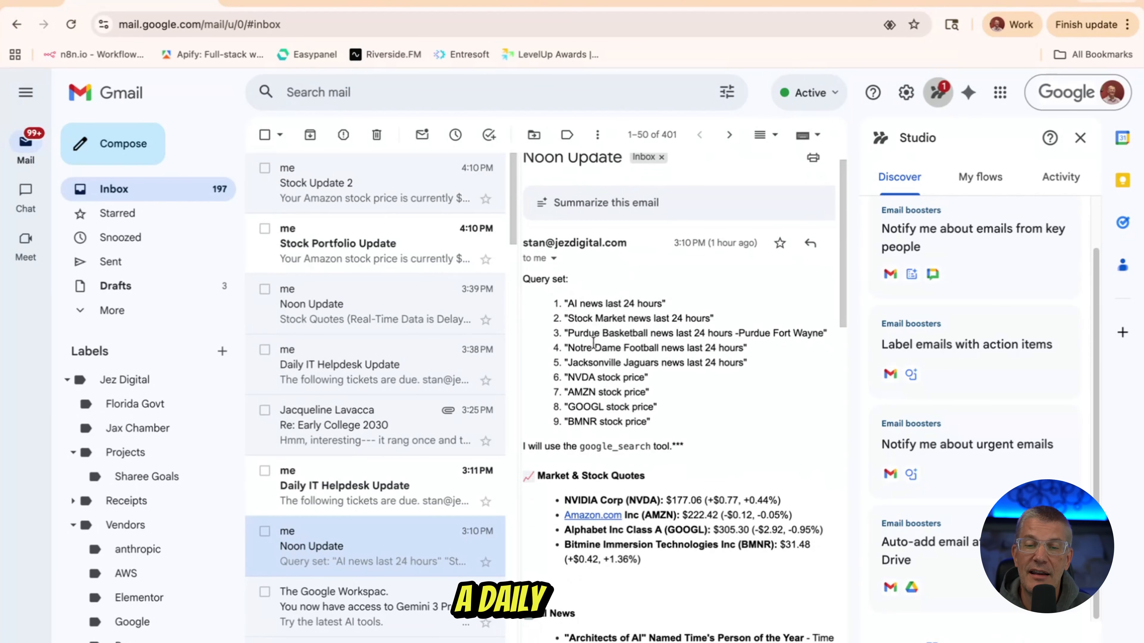
{"action": "scroll", "coordinate": [618, 353], "scroll_direction": "down", "scroll_amount": 4}
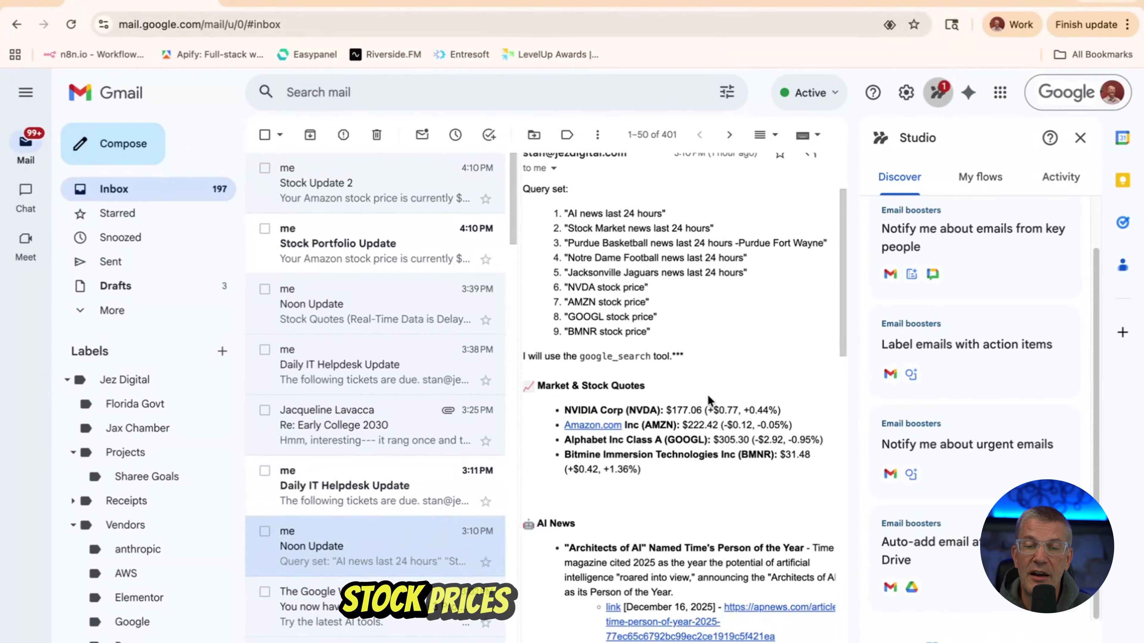
{"action": "scroll", "coordinate": [703, 395], "scroll_direction": "down", "scroll_amount": 3}
{"action": "scroll", "coordinate": [698, 393], "scroll_direction": "down", "scroll_amount": 3}
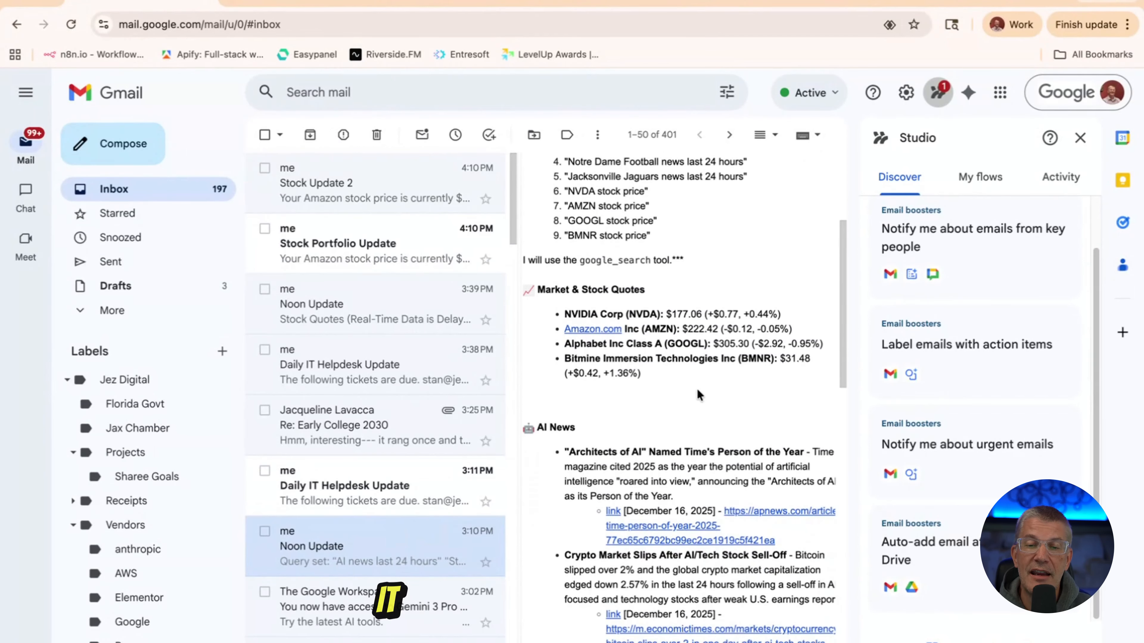
{"action": "scroll", "coordinate": [698, 387], "scroll_direction": "down", "scroll_amount": 9}
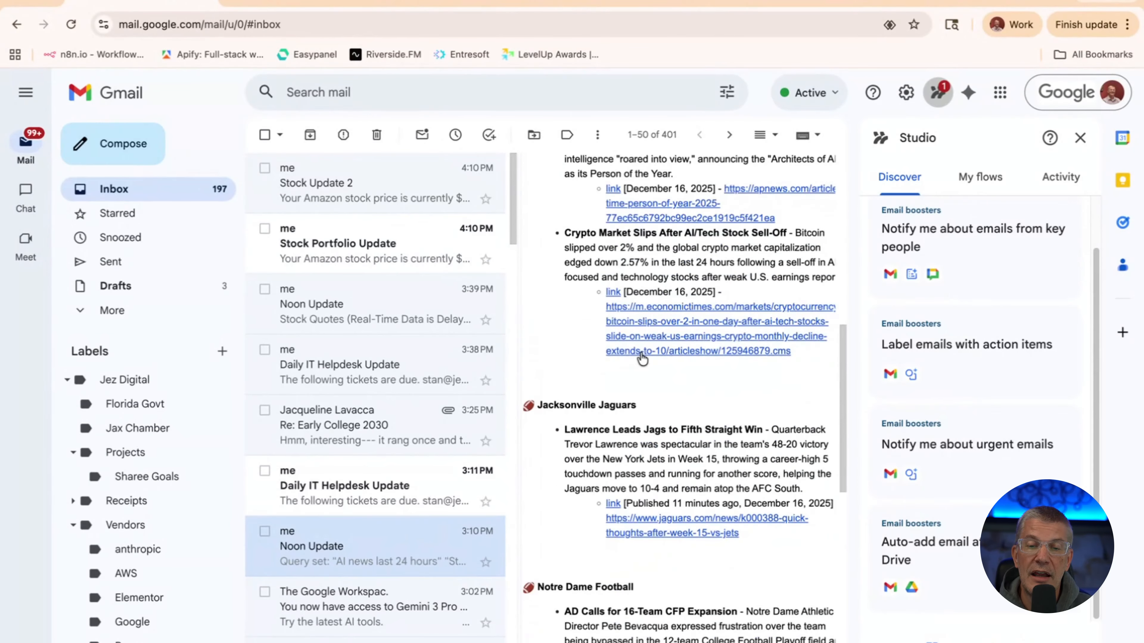
{"action": "scroll", "coordinate": [642, 359], "scroll_direction": "down", "scroll_amount": 3}
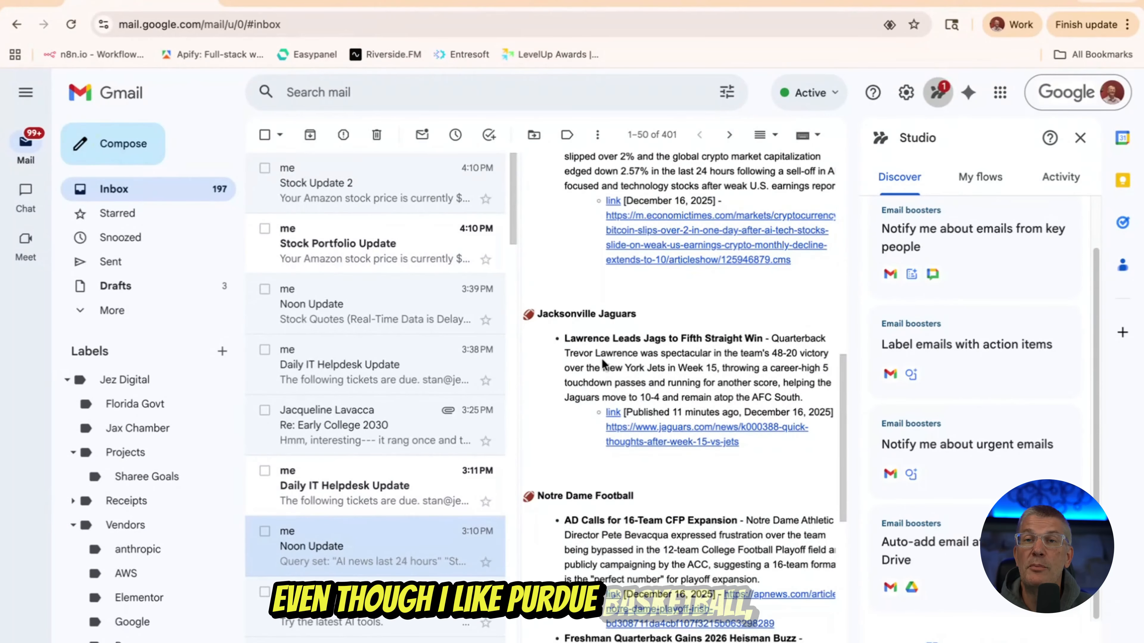
{"action": "scroll", "coordinate": [618, 340], "scroll_direction": "down", "scroll_amount": 10}
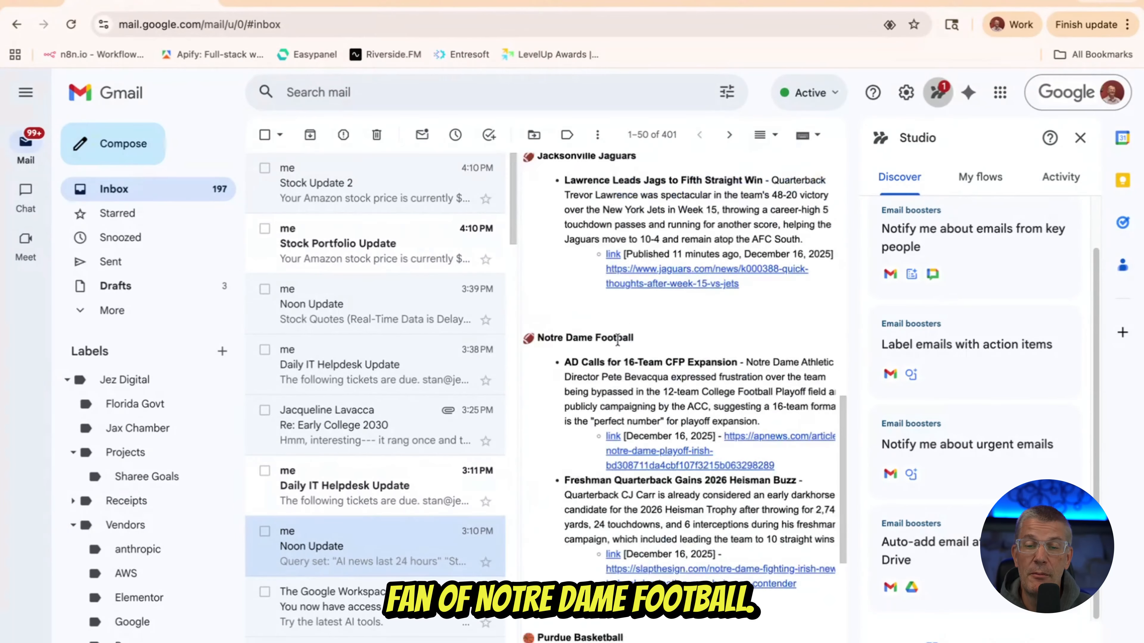
{"action": "scroll", "coordinate": [617, 340], "scroll_direction": "up", "scroll_amount": 5}
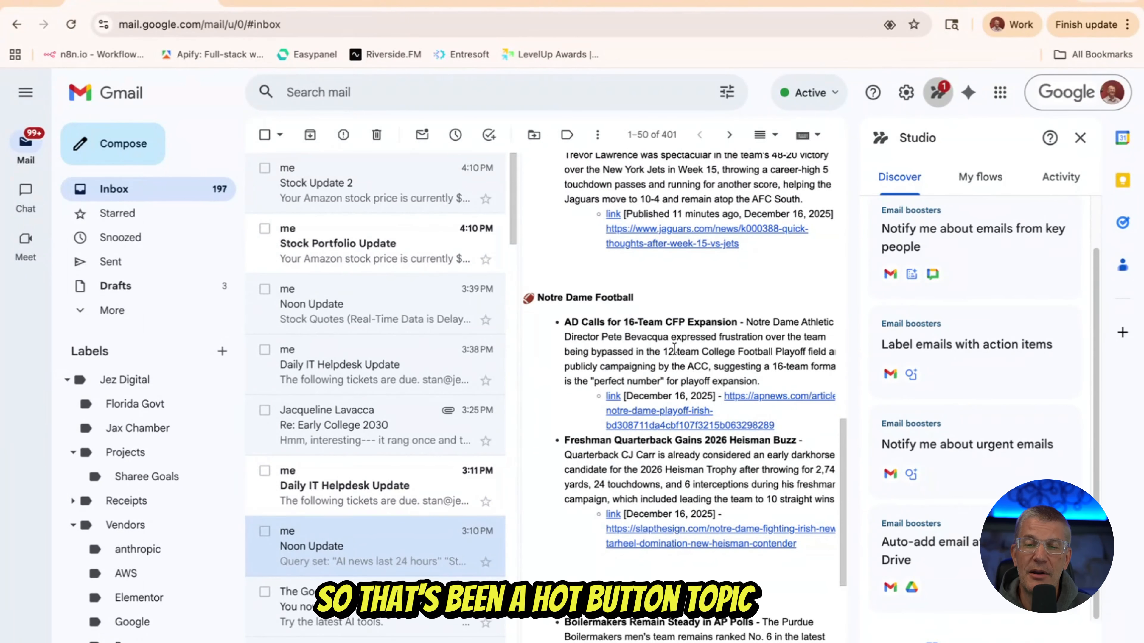
{"action": "scroll", "coordinate": [660, 370], "scroll_direction": "down", "scroll_amount": 6}
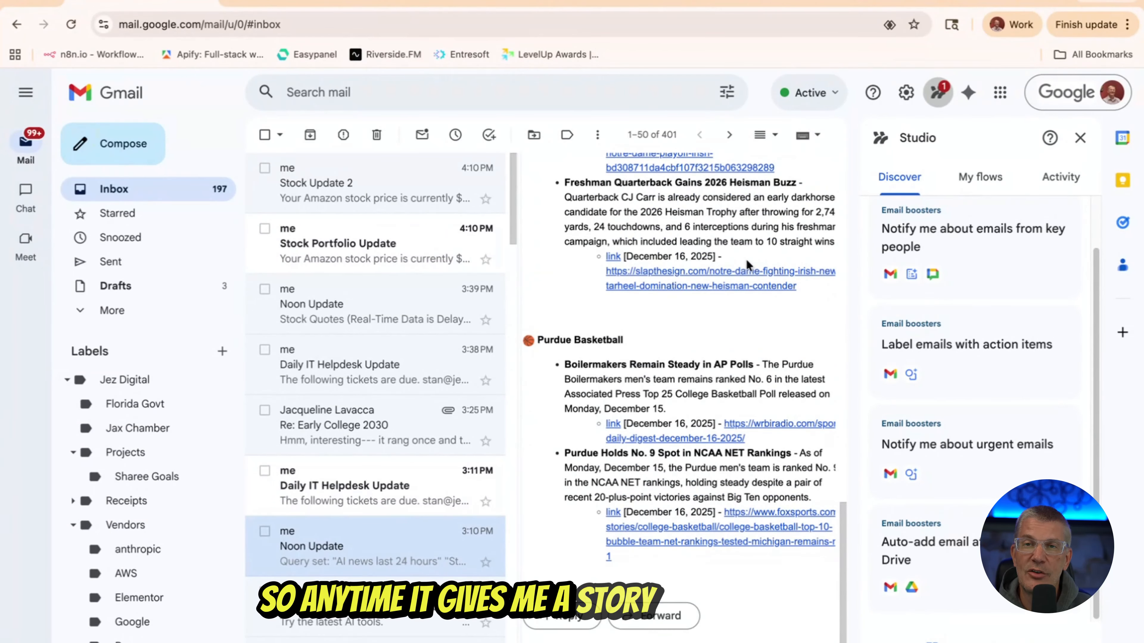
{"action": "scroll", "coordinate": [651, 345], "scroll_direction": "up", "scroll_amount": 10}
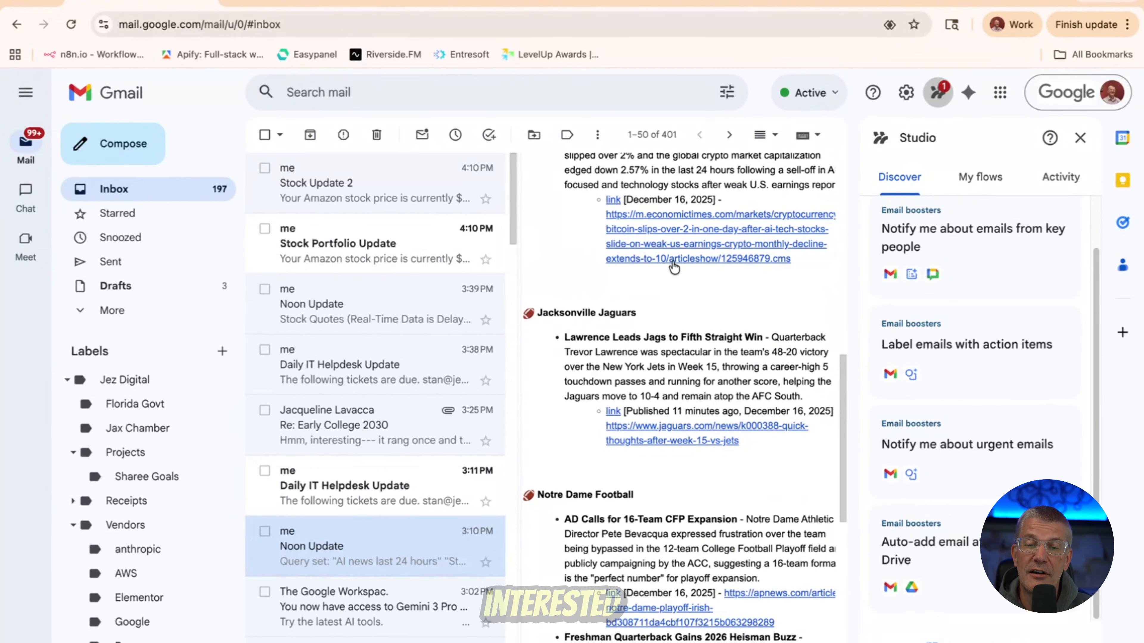
{"action": "scroll", "coordinate": [648, 333], "scroll_direction": "up", "scroll_amount": 15}
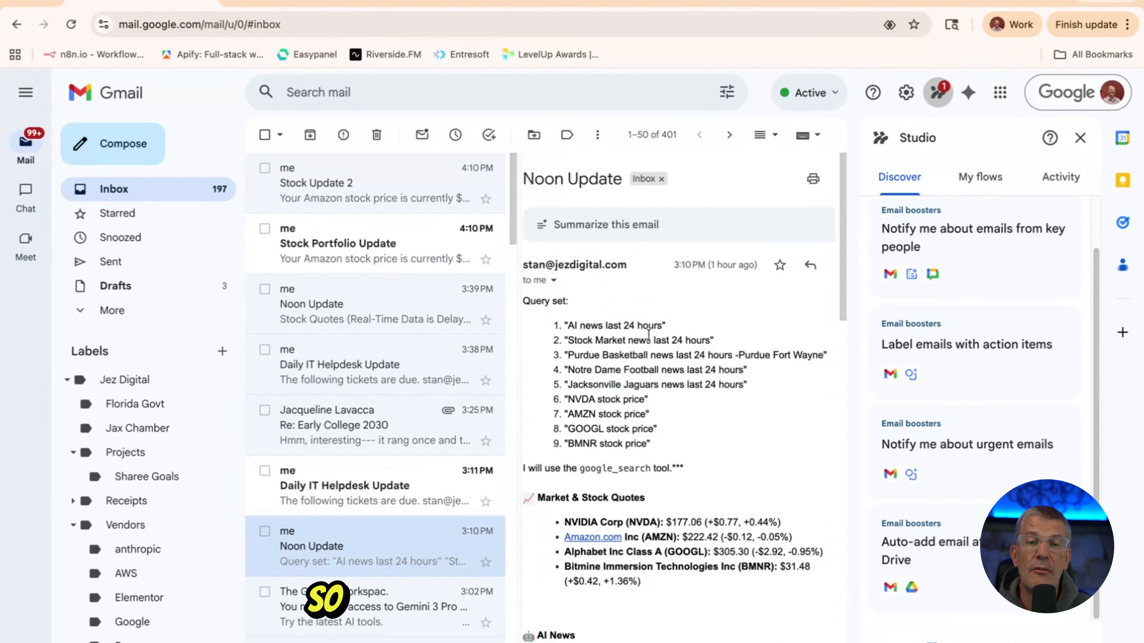
Return to Workspace Studio and start a test run of the IT Helpdesk Ticket Email flow
{"action": "left_click", "coordinate": [761, 3]}
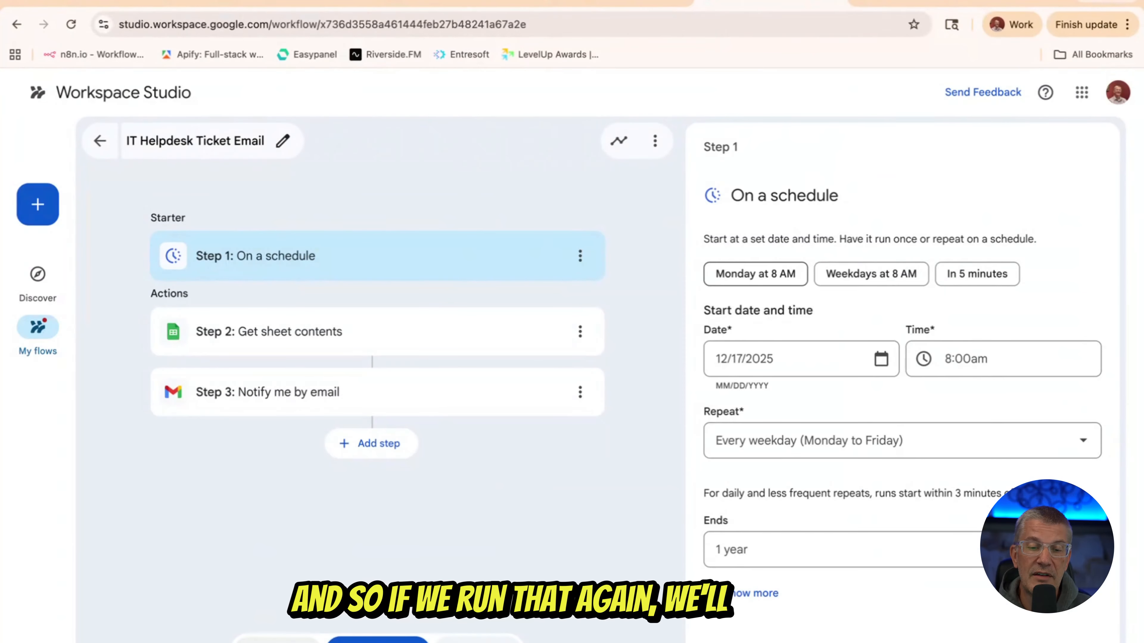
{"action": "left_click", "coordinate": [277, 640]}
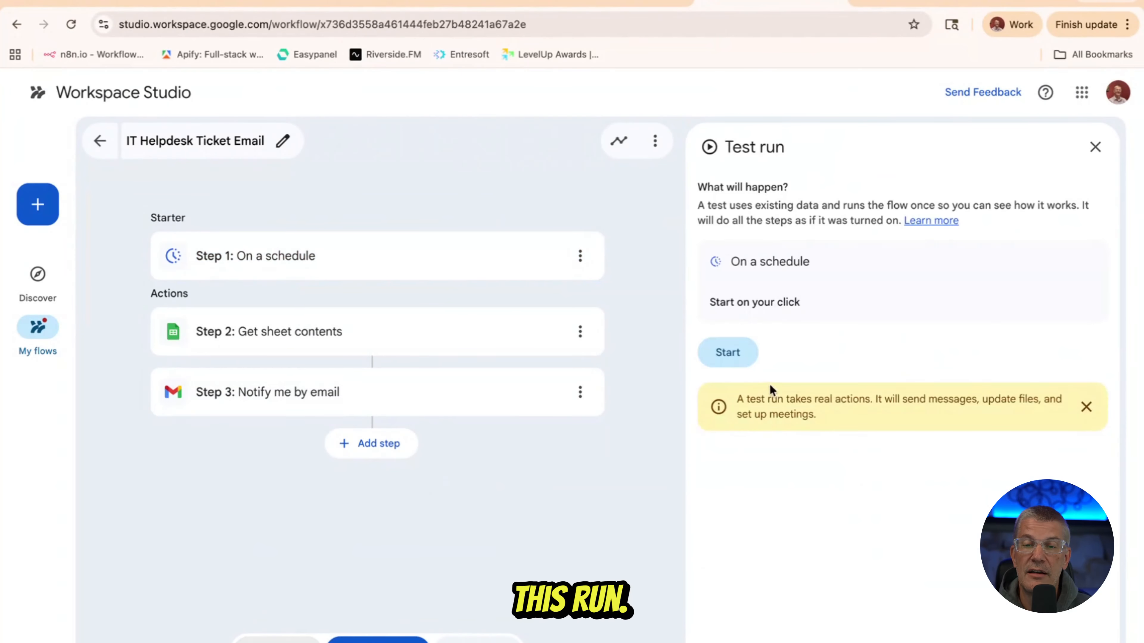
{"action": "left_click", "coordinate": [732, 363]}
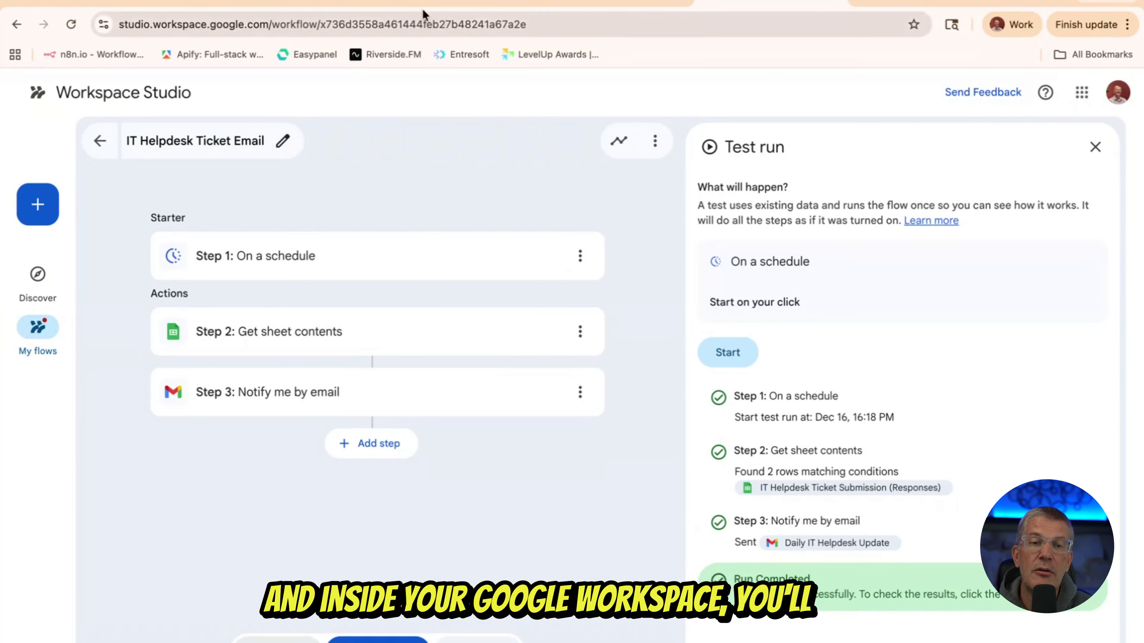
Switch from Workspace Studio to Google Forms and create a blank form
{"action": "left_click", "coordinate": [1081, 93]}
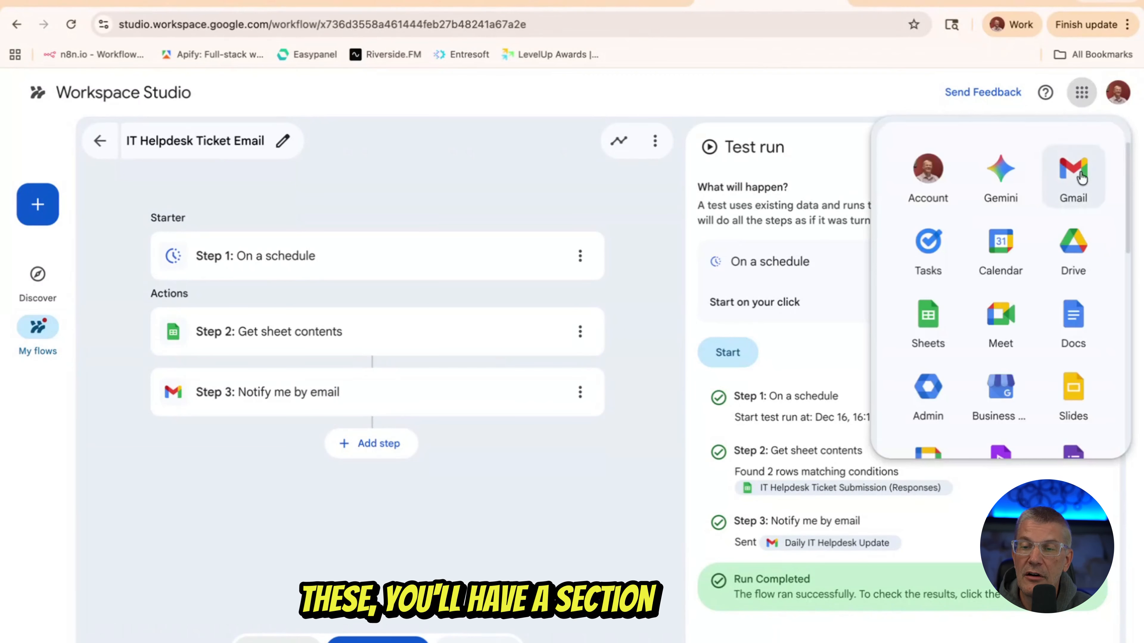
{"action": "scroll", "coordinate": [1034, 328], "scroll_direction": "down", "scroll_amount": 3}
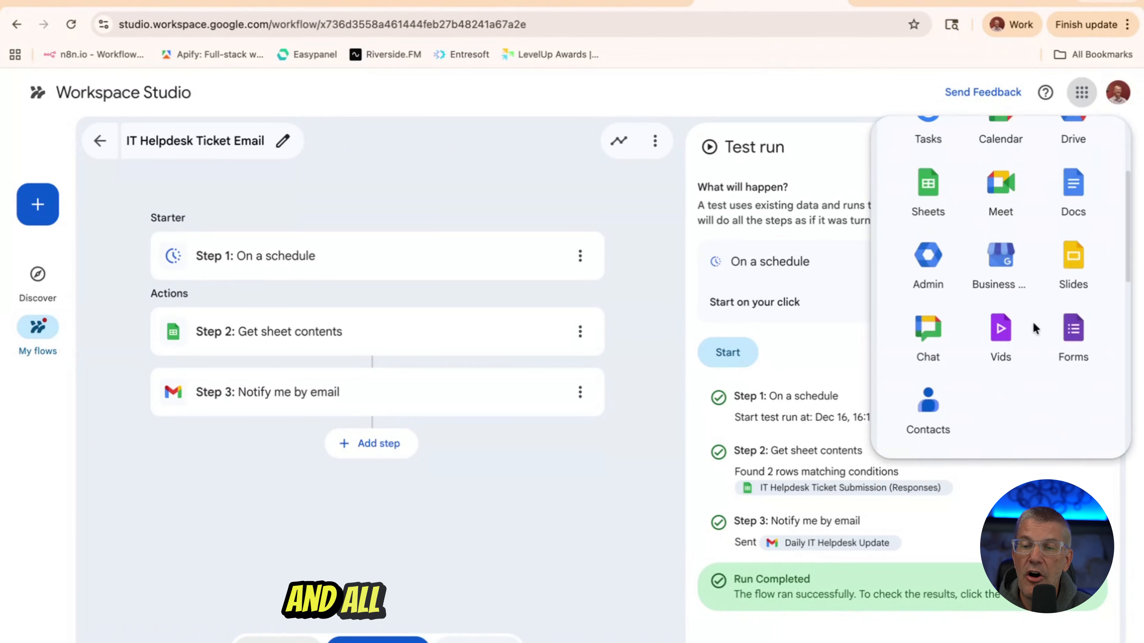
{"action": "left_click", "coordinate": [1073, 334]}
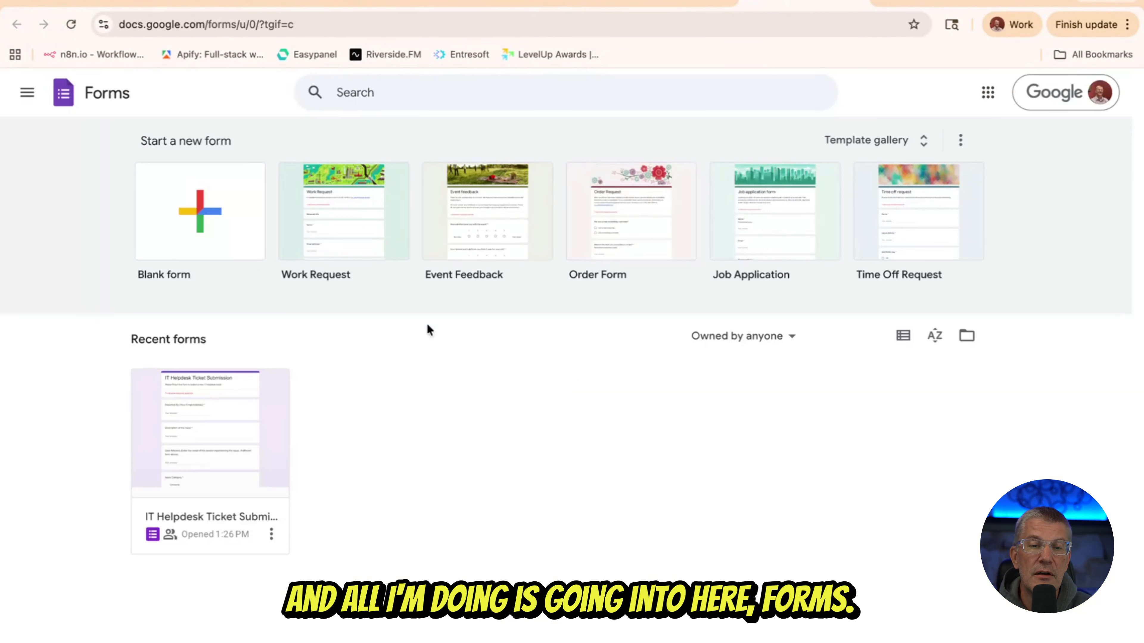
{"action": "left_click", "coordinate": [202, 221]}
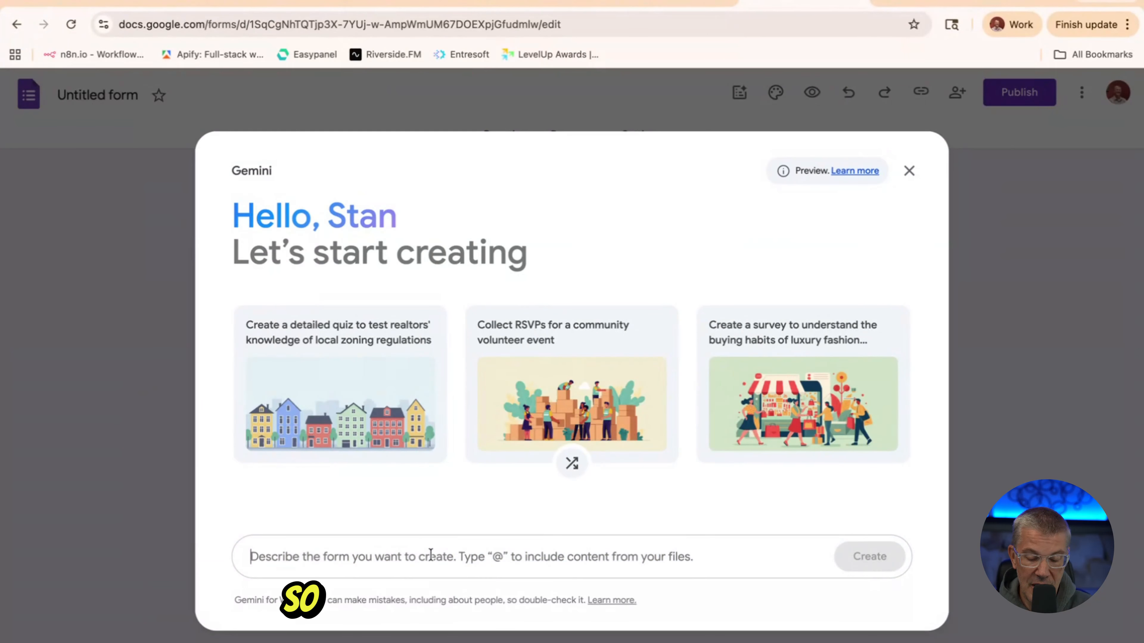
Have Gemini generate a form suggestion from the prompt "Create a IT Helpdesk with standard fields"
{"action": "type", "text": "C"}
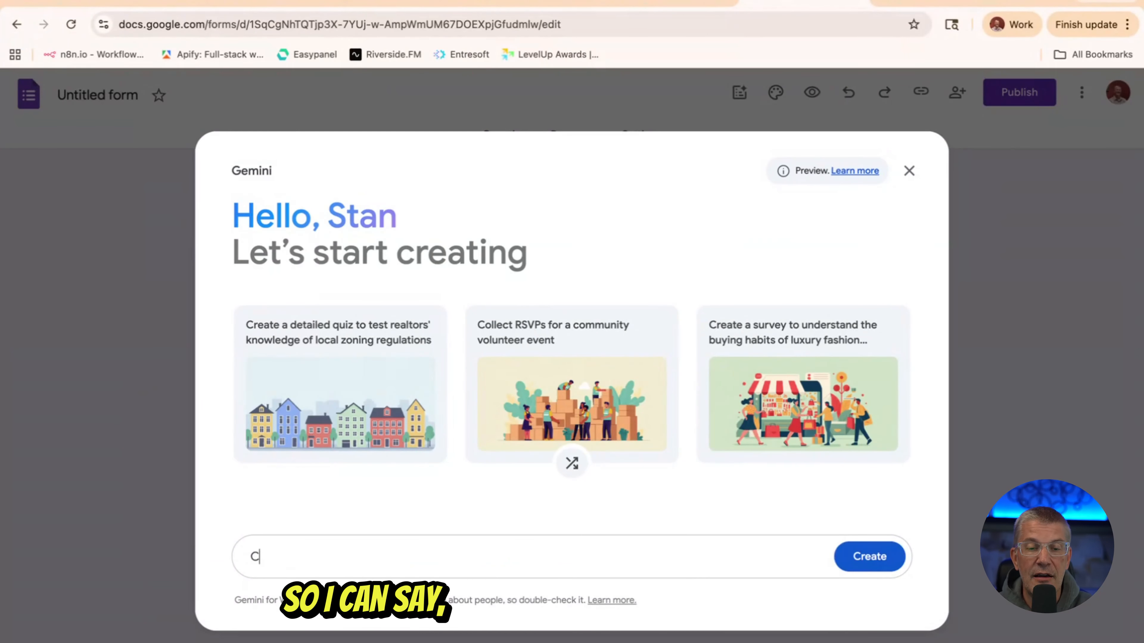
{"action": "type", "text": "reate a "}
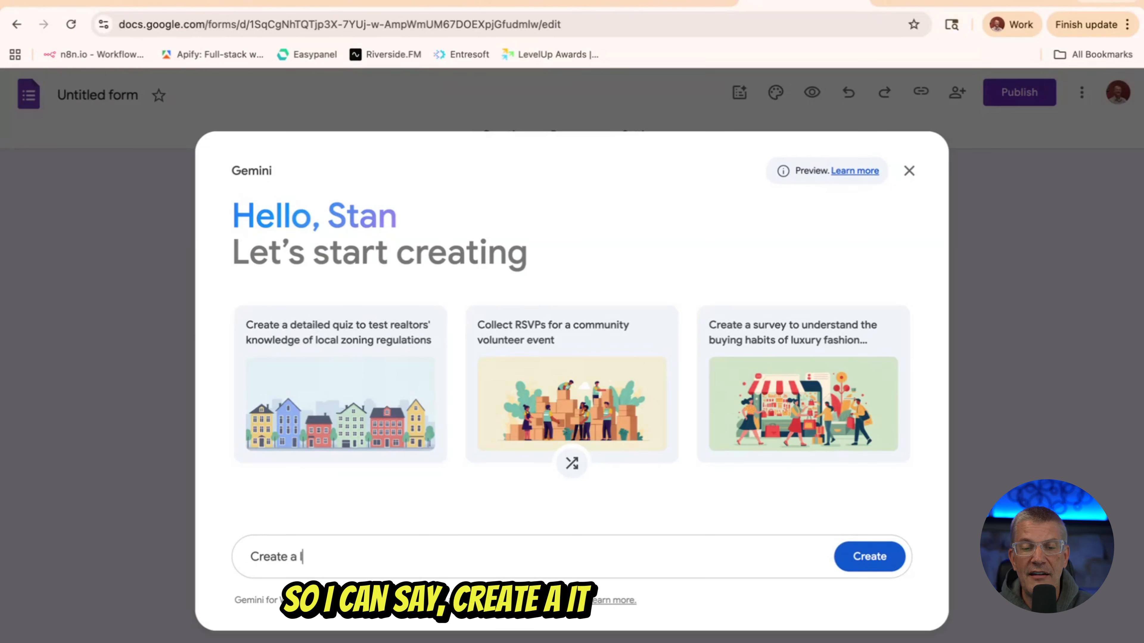
{"action": "type", "text": "IT"}
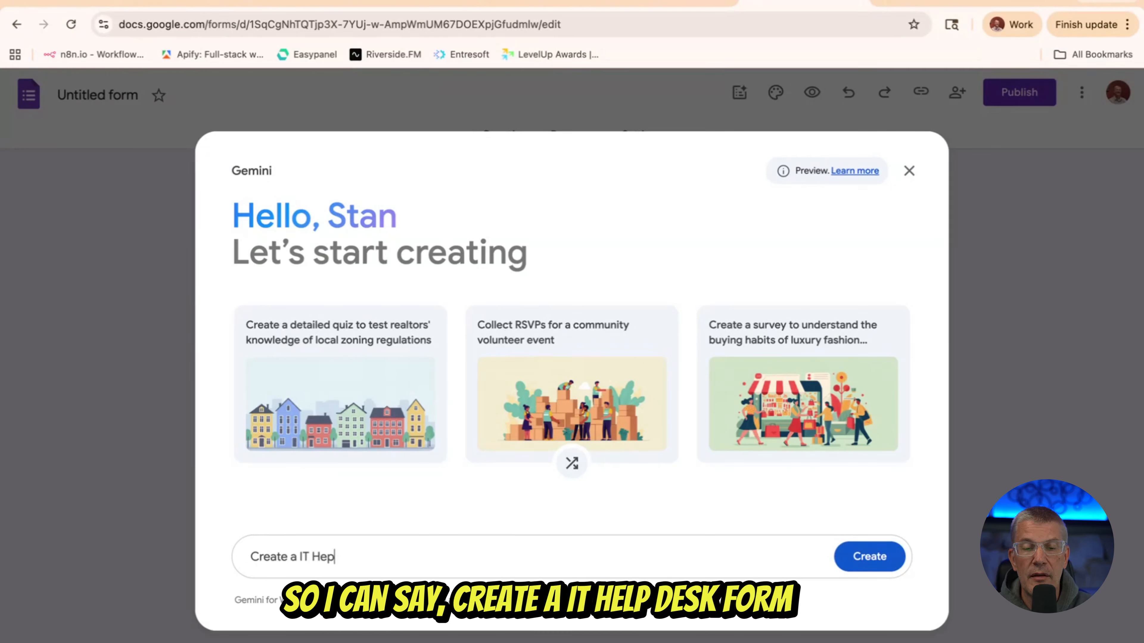
{"action": "type", "text": " Helpdesk "}
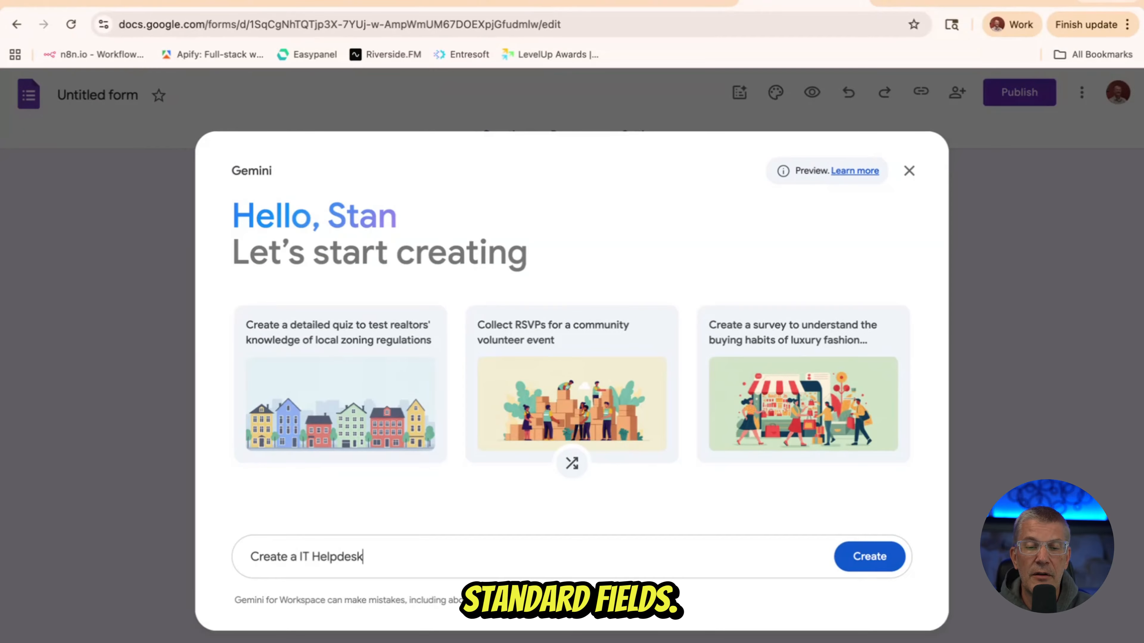
{"action": "type", "text": "with s"}
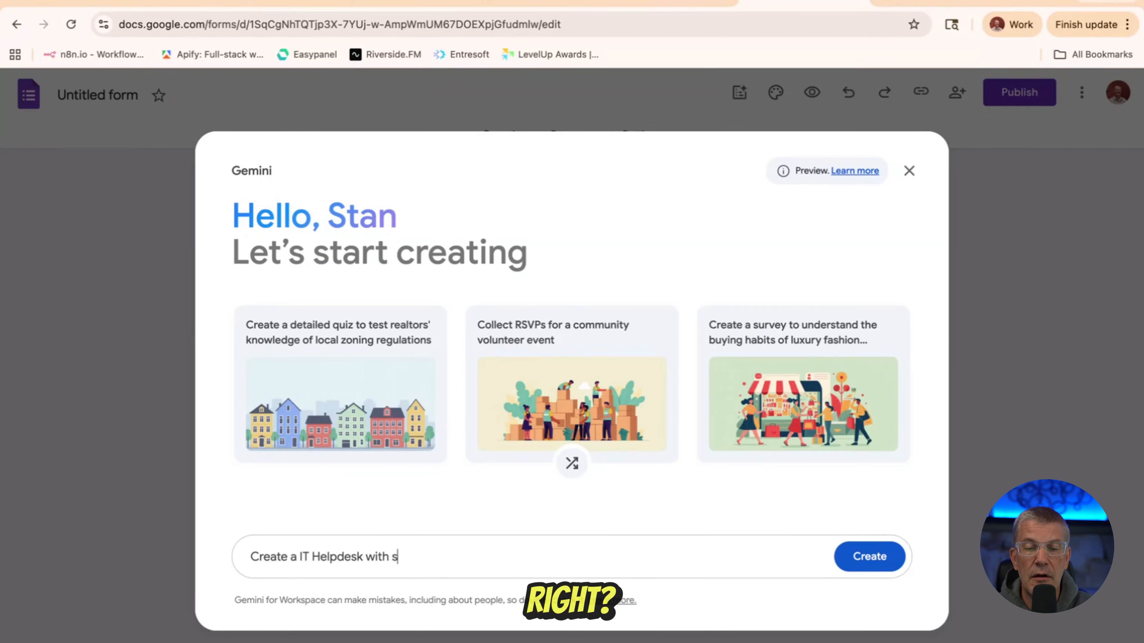
{"action": "type", "text": "tandard "}
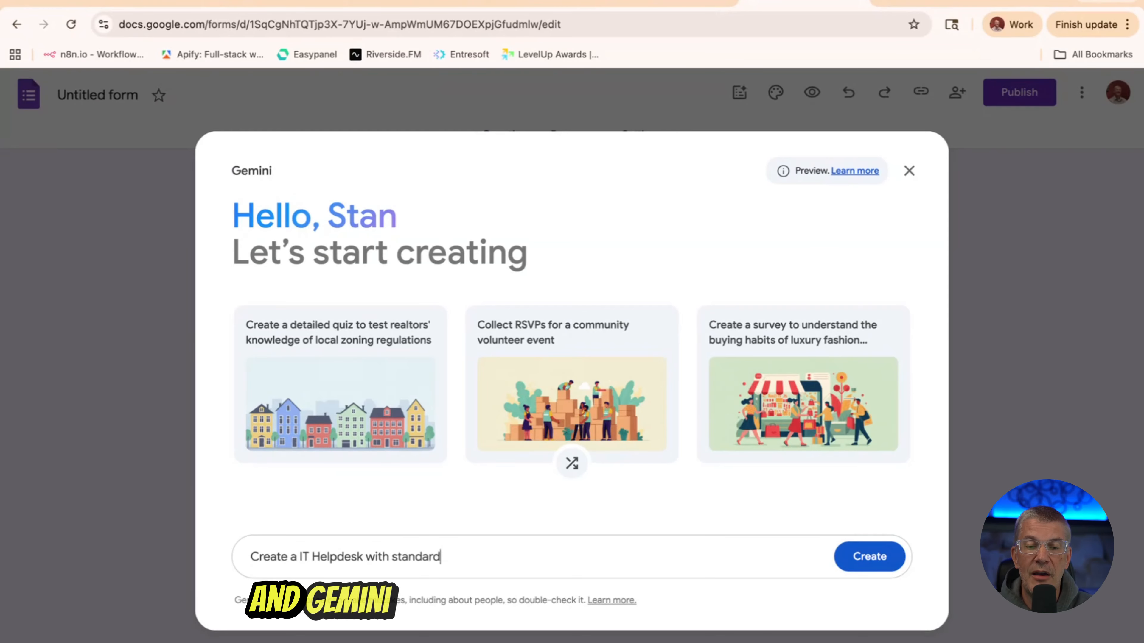
{"action": "type", "text": "fields"}
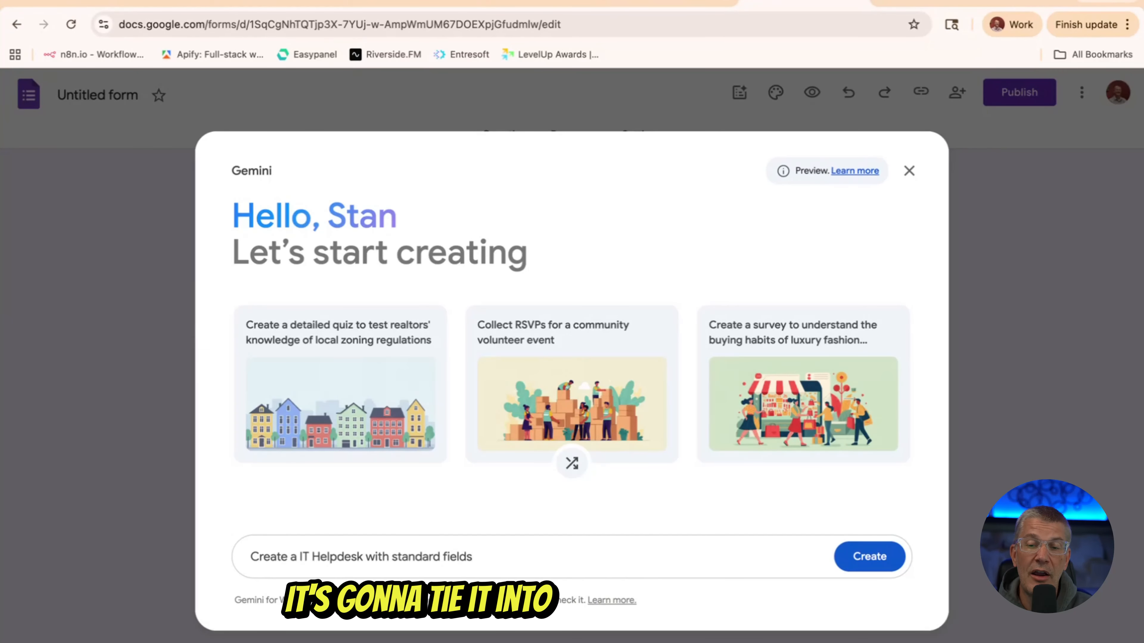
{"action": "left_click", "coordinate": [850, 557]}
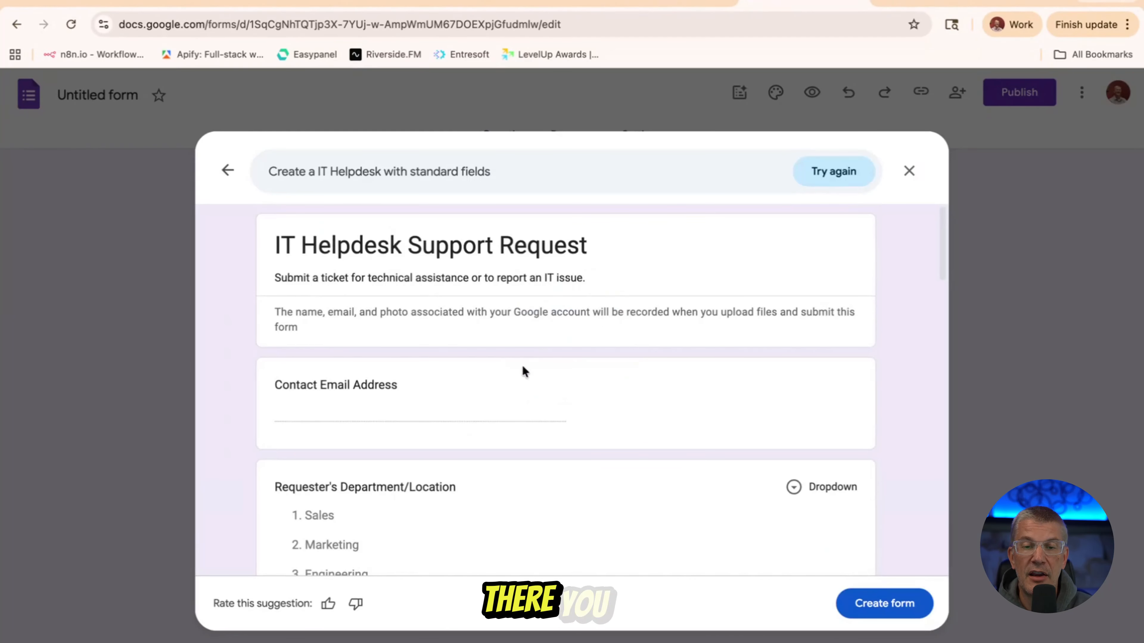
Examine the questions in the suggested IT helpdesk form, from the contact email and department list through the issue category
{"action": "scroll", "coordinate": [472, 334], "scroll_direction": "down", "scroll_amount": 5}
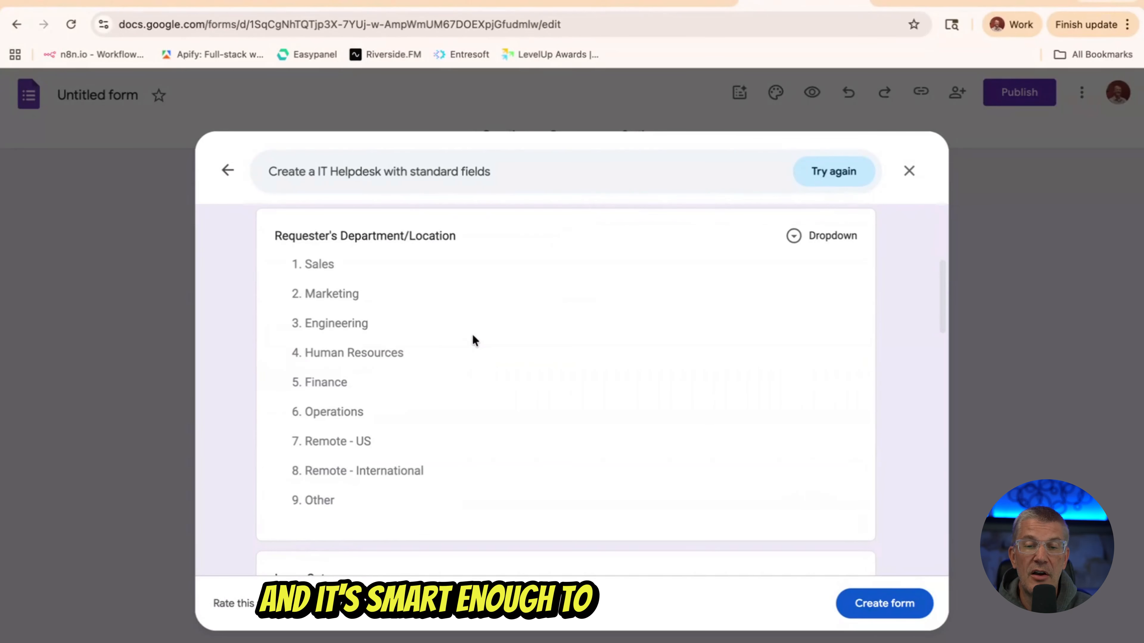
{"action": "scroll", "coordinate": [471, 337], "scroll_direction": "up", "scroll_amount": 5}
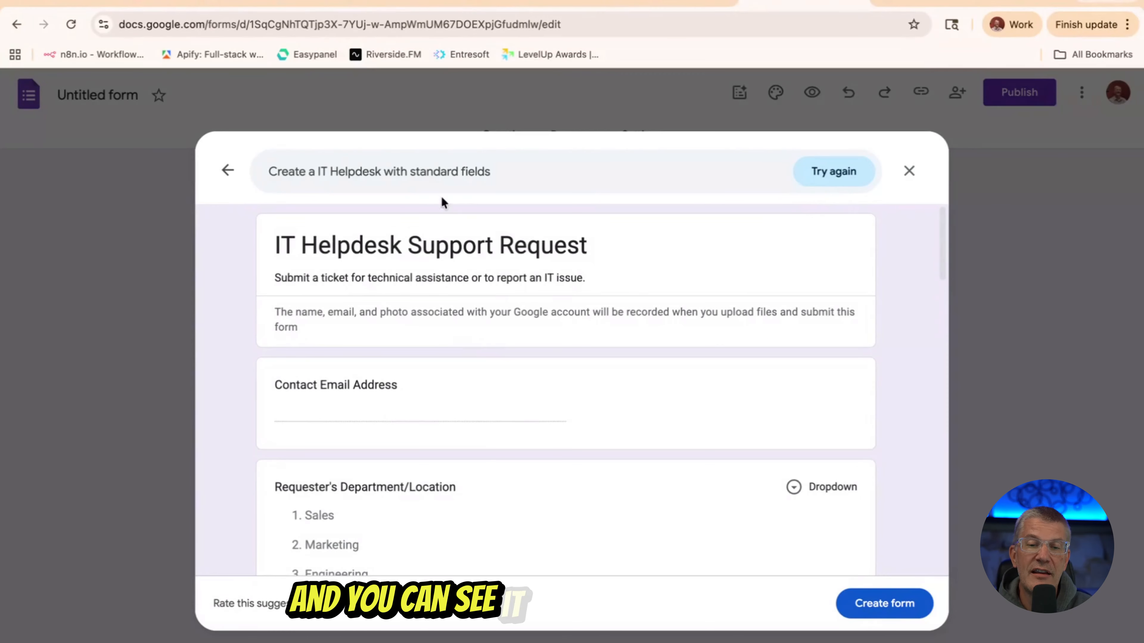
{"action": "scroll", "coordinate": [430, 288], "scroll_direction": "down", "scroll_amount": 4}
{"action": "scroll", "coordinate": [429, 285], "scroll_direction": "down", "scroll_amount": 15}
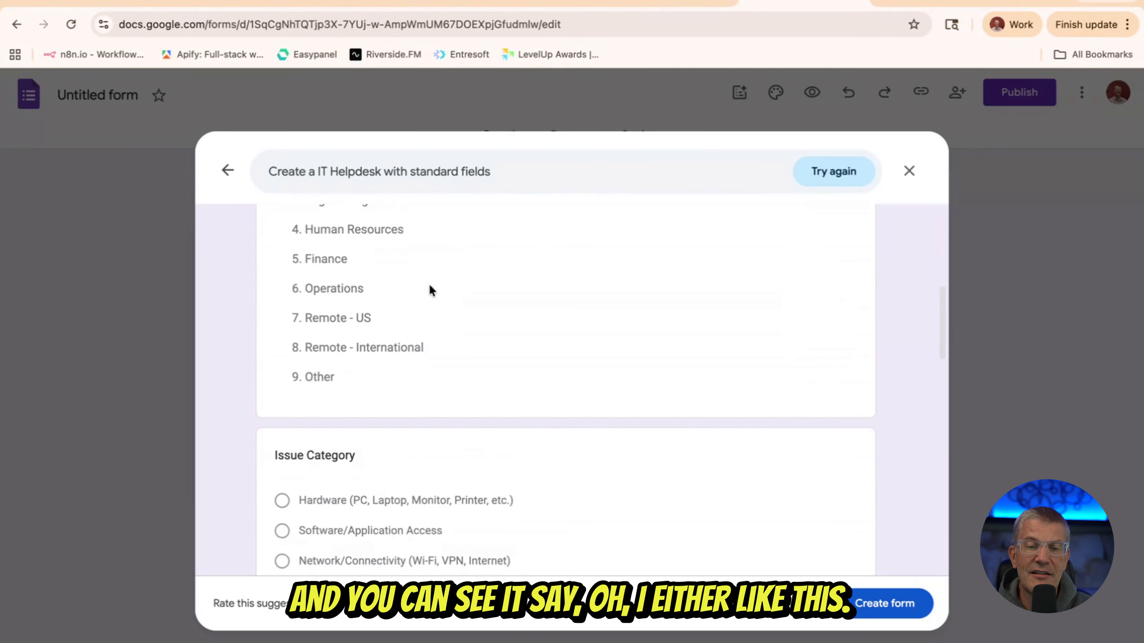
Create the form from Gemini's IT helpdesk suggestion and allow responders to upload files to Drive
{"action": "scroll", "coordinate": [428, 284], "scroll_direction": "down", "scroll_amount": 9}
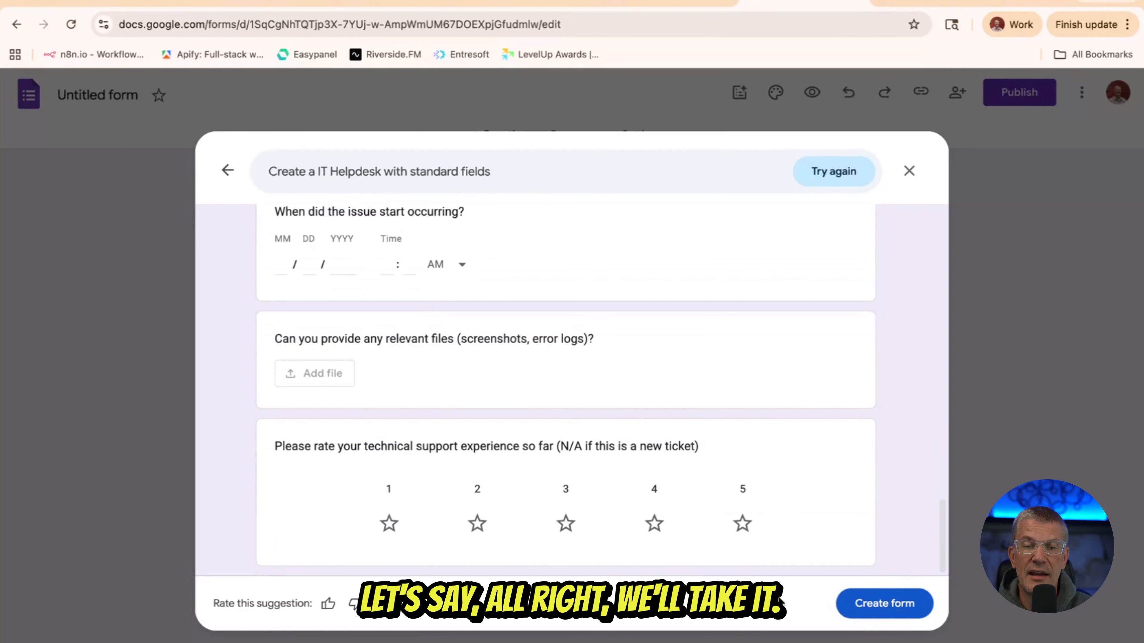
{"action": "left_click", "coordinate": [897, 605]}
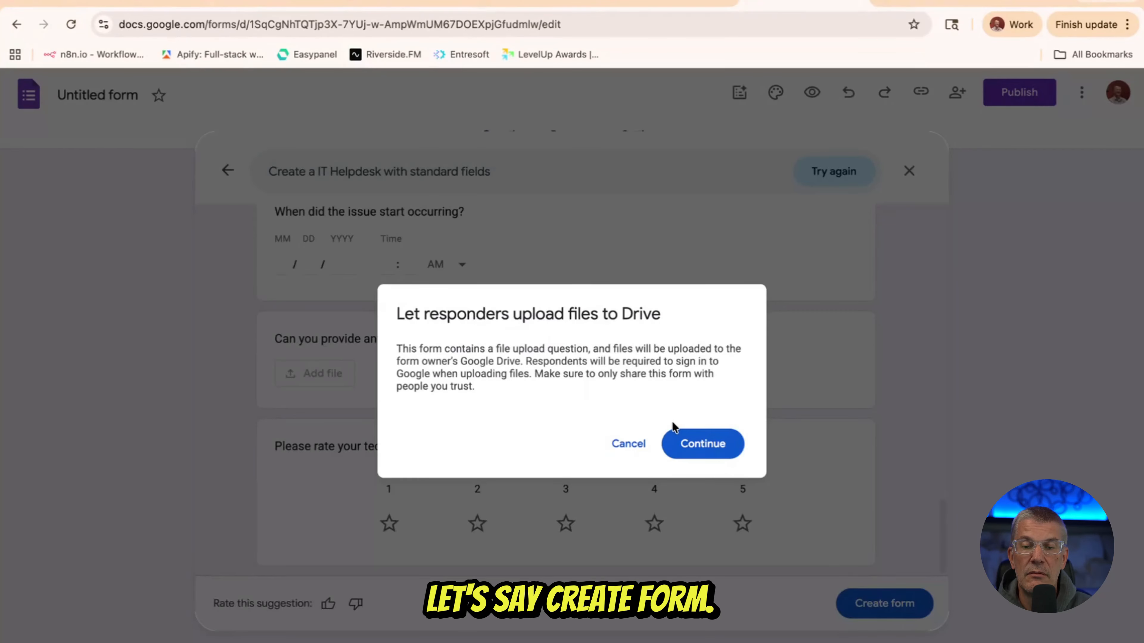
{"action": "left_click", "coordinate": [696, 444]}
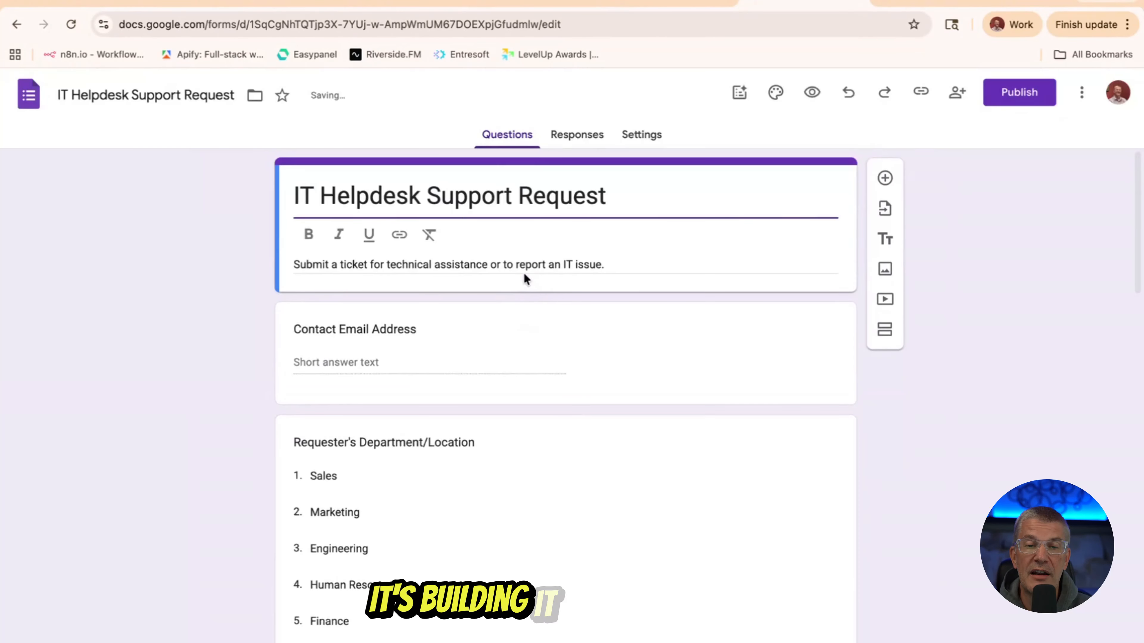
Link the form's responses to a new spreadsheet with the suggested name
{"action": "left_click", "coordinate": [577, 135]}
{"action": "left_click", "coordinate": [756, 195]}
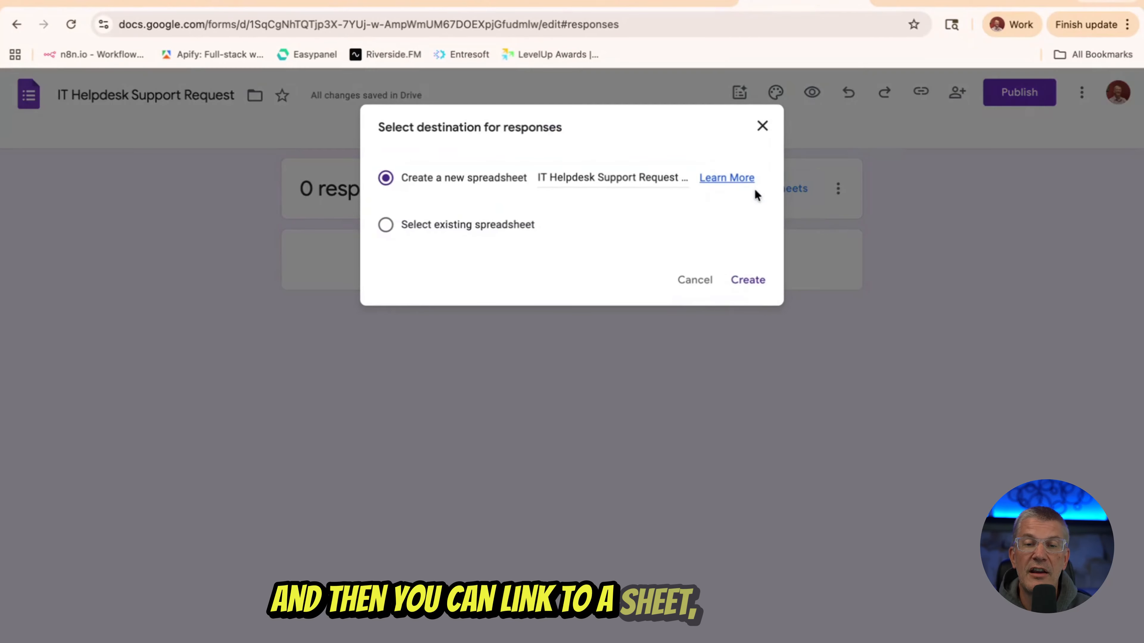
{"action": "left_click", "coordinate": [745, 284]}
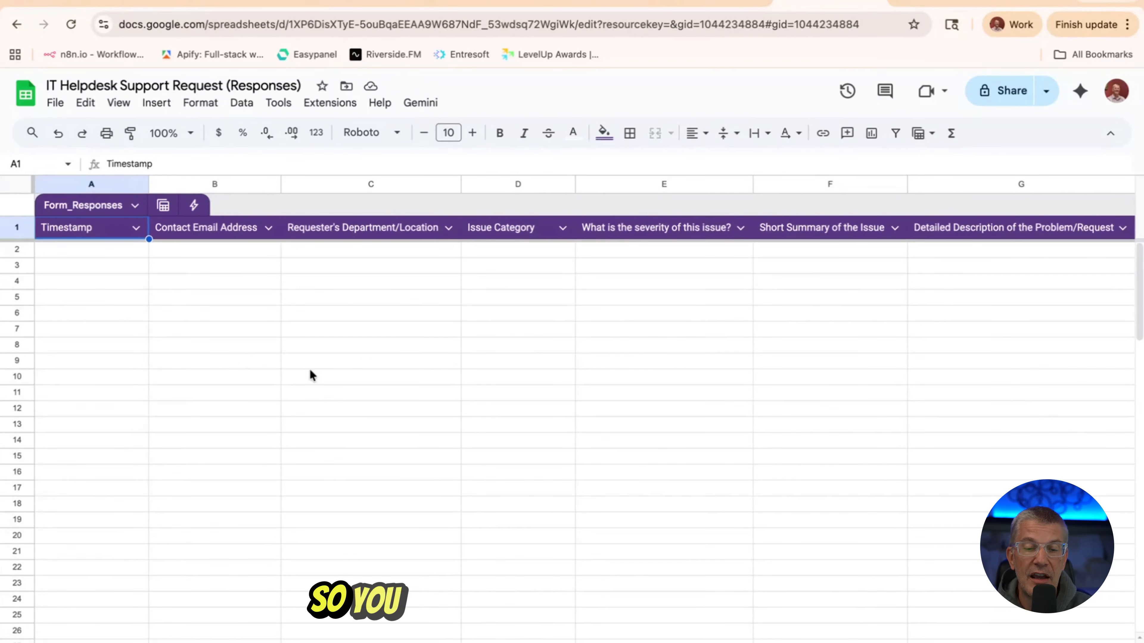
Add the column header "Workspace Studio Email" in cell K1, beside the last question column of the responses sheet
{"action": "scroll", "coordinate": [799, 242], "scroll_direction": "right", "scroll_amount": 10}
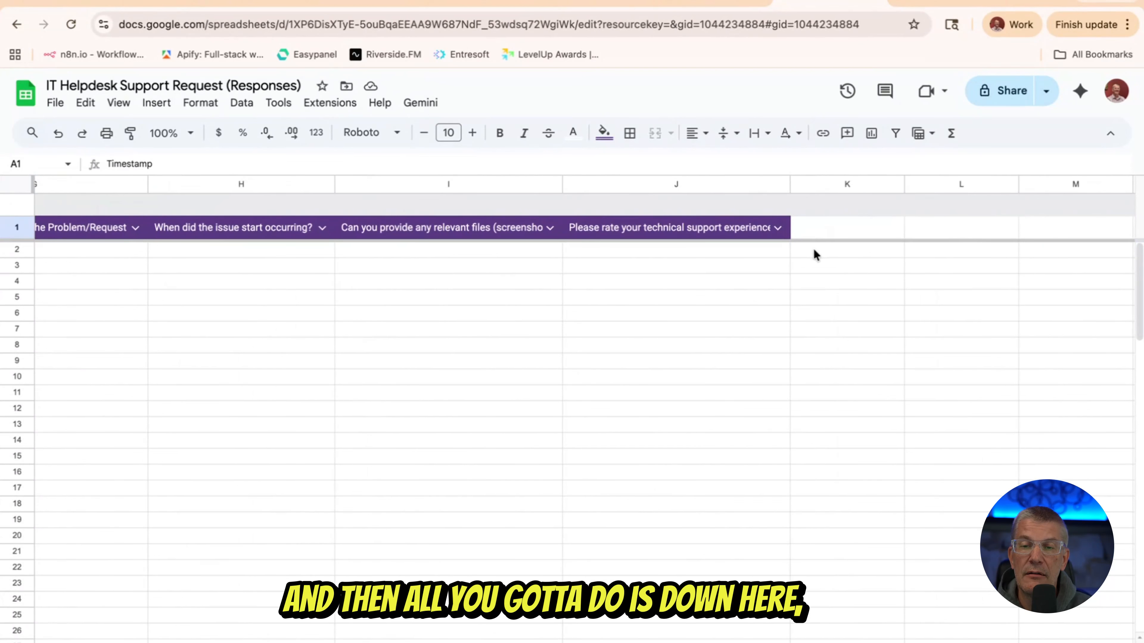
{"action": "left_click", "coordinate": [819, 228]}
{"action": "double_click", "coordinate": [820, 228]}
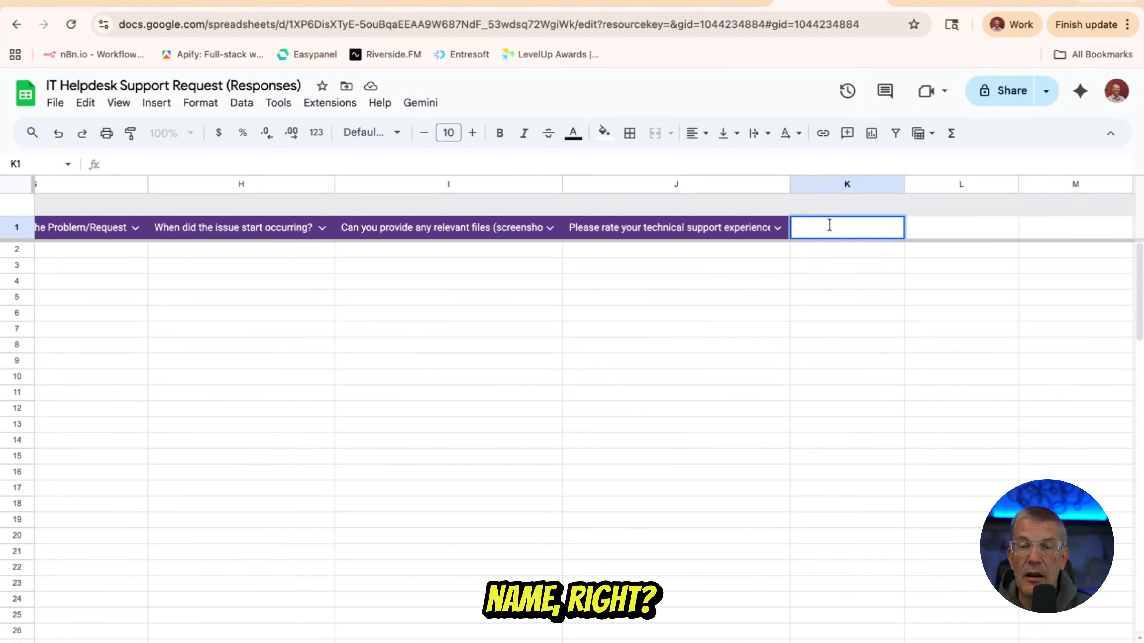
{"action": "type", "text": "W"}
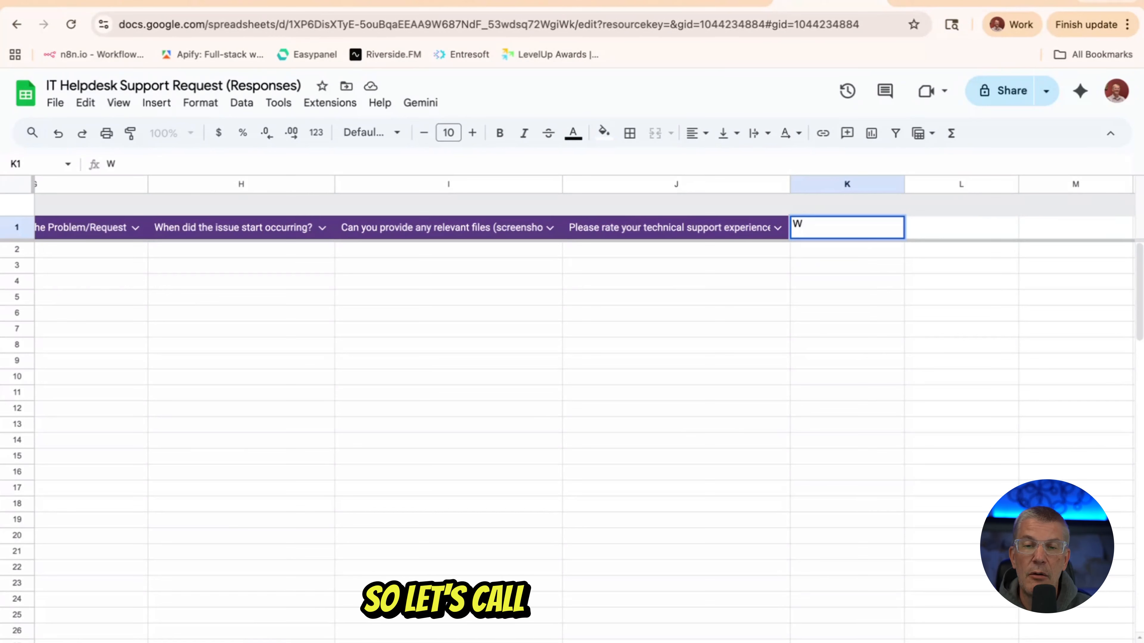
{"action": "type", "text": "orkspa"}
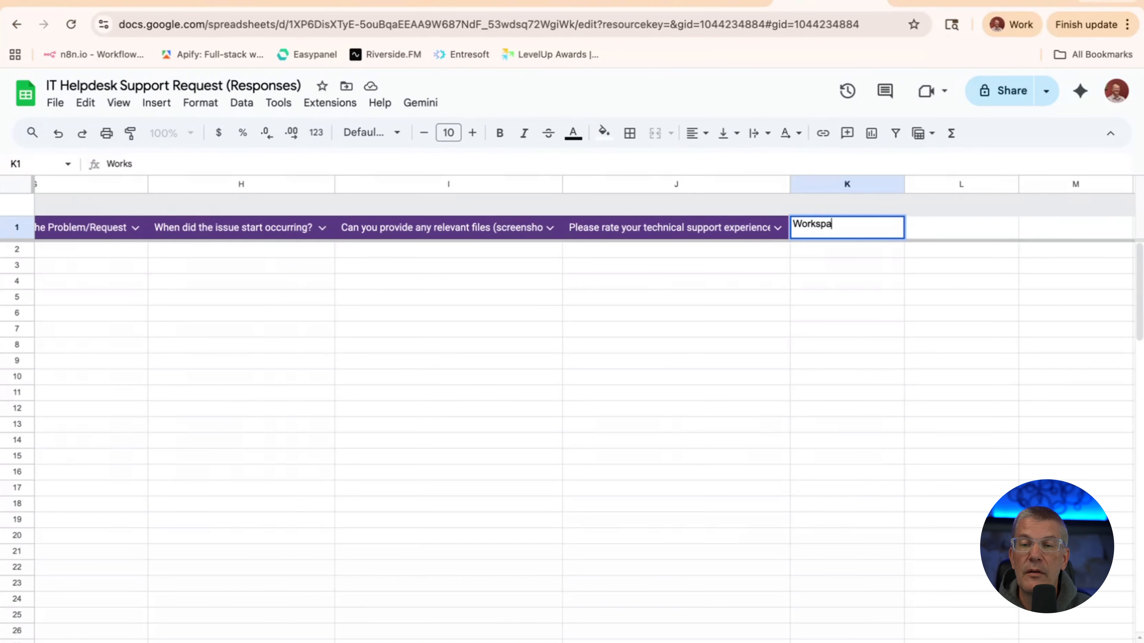
{"action": "type", "text": "ce Stud"}
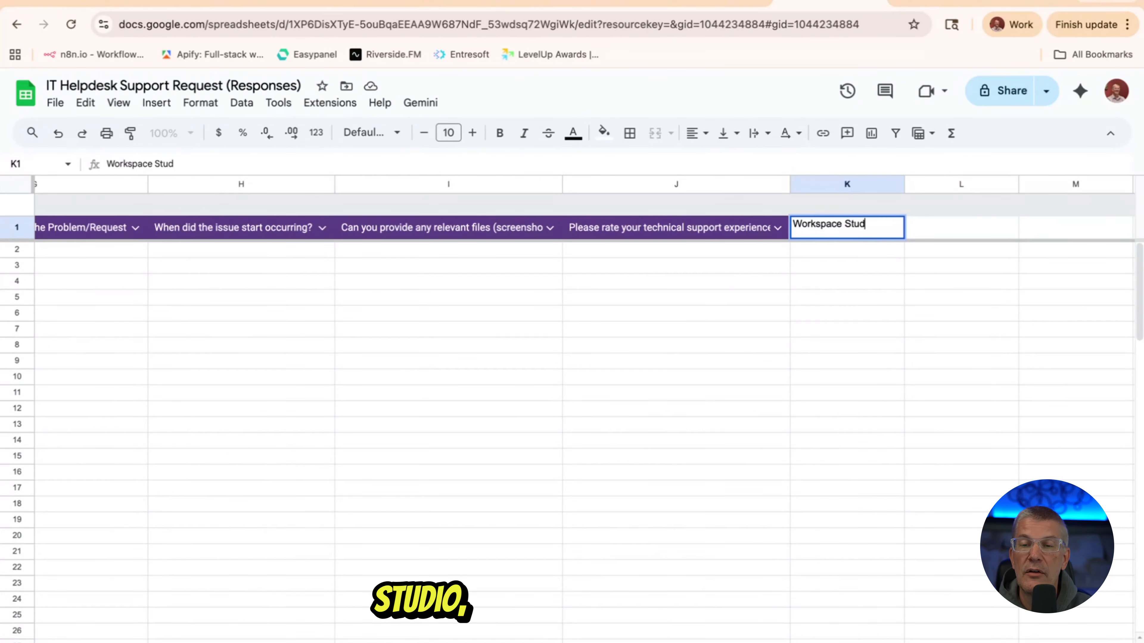
{"action": "type", "text": "io Email"}
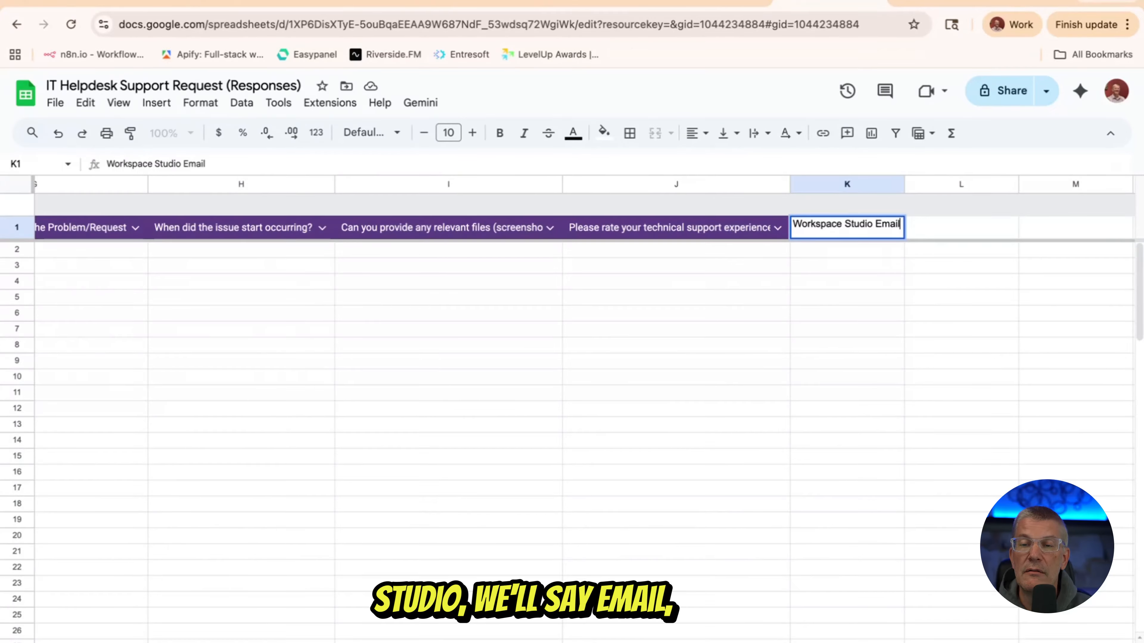
{"action": "key", "text": "Return"}
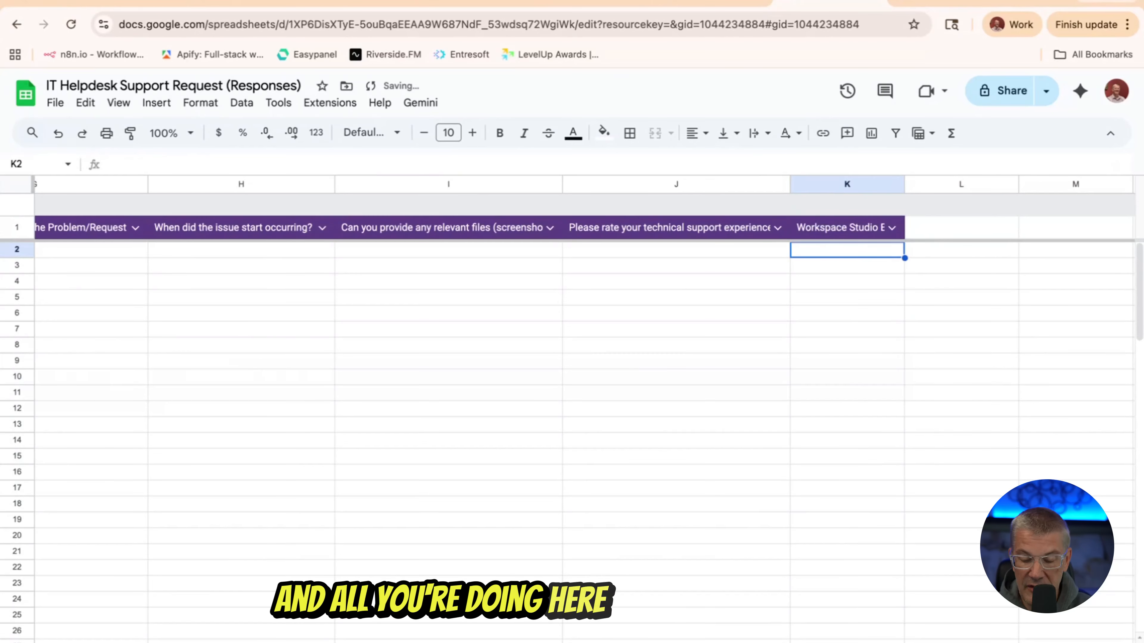
Begin a formula in K2 that formats the timestamp as text: =Text(A2, "mm/dd/yyyy")
{"action": "type", "text": "="}
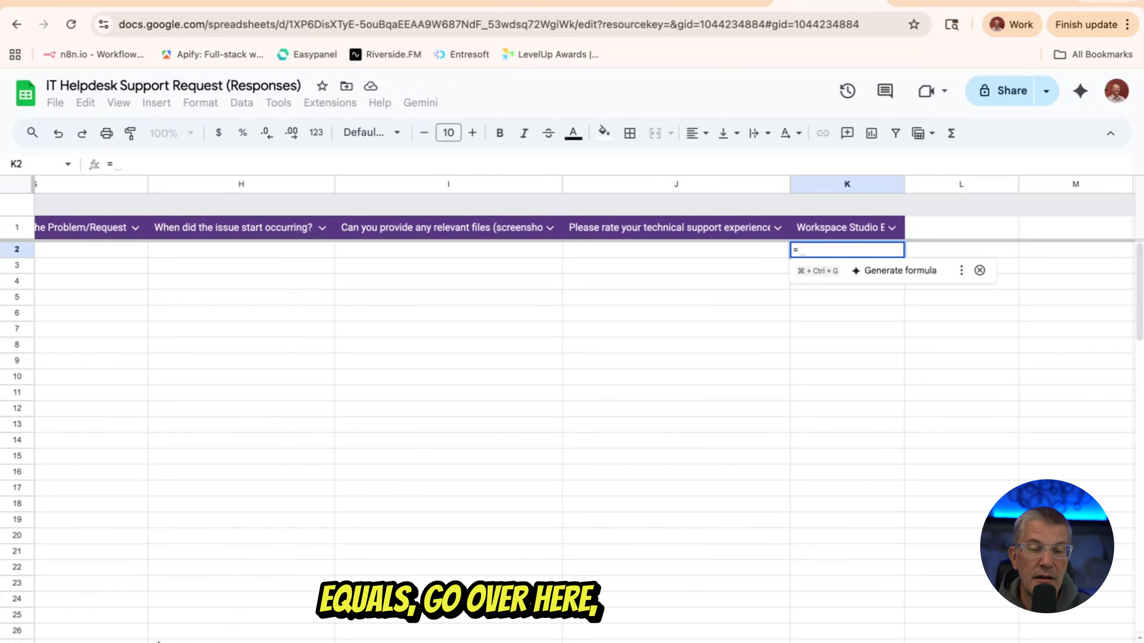
{"action": "scroll", "coordinate": [158, 641], "scroll_direction": "left", "scroll_amount": 10}
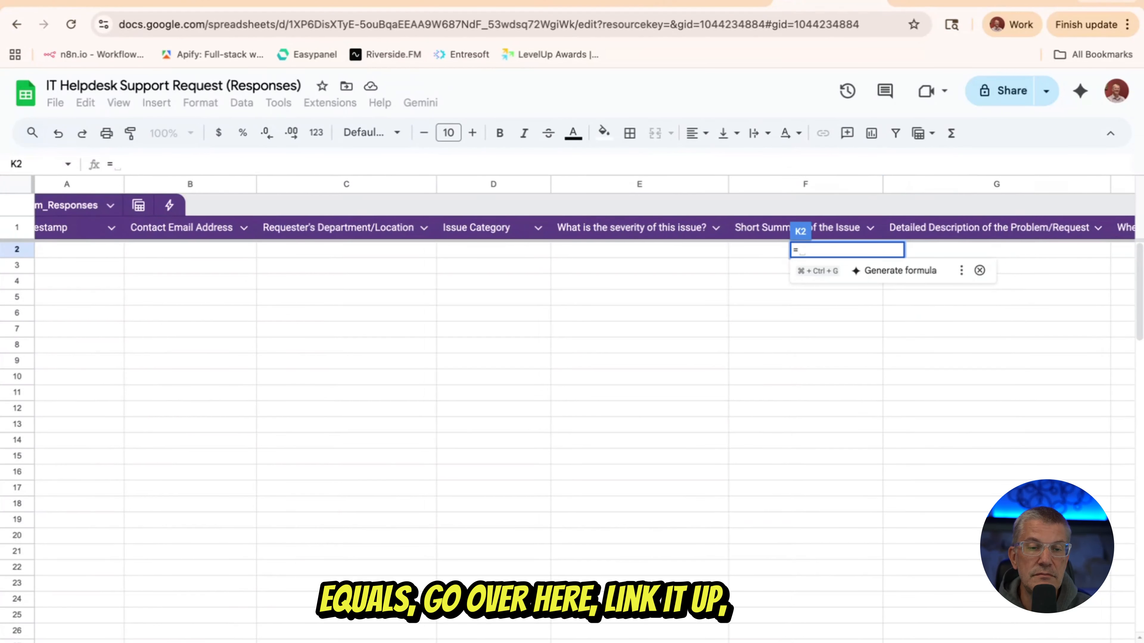
{"action": "scroll", "coordinate": [584, 407], "scroll_direction": "left", "scroll_amount": 2}
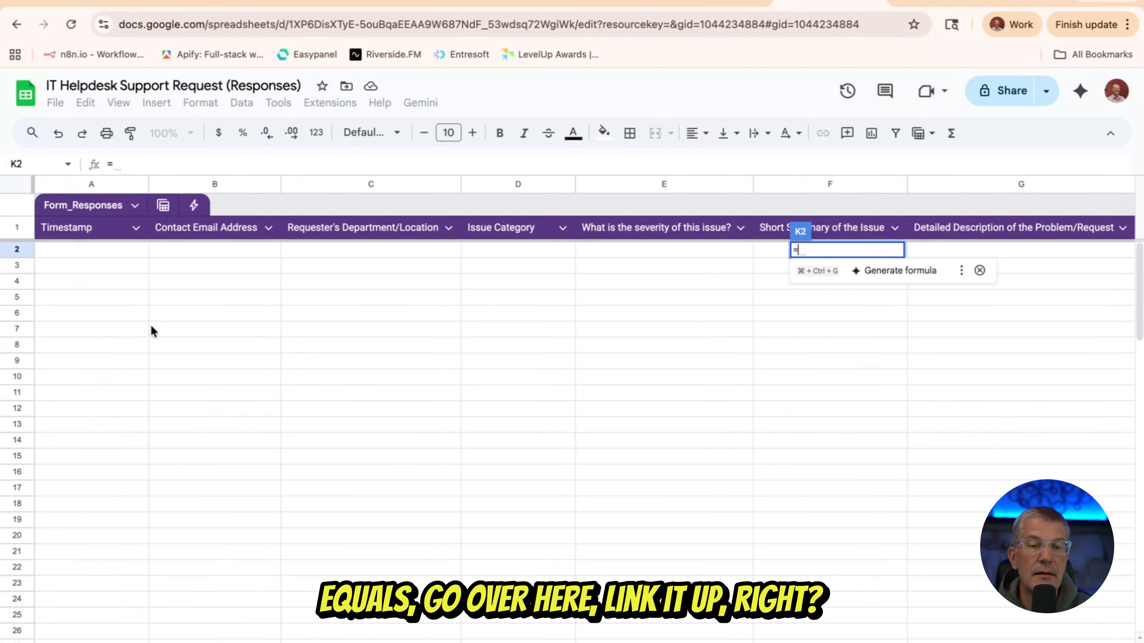
{"action": "left_click", "coordinate": [128, 252]}
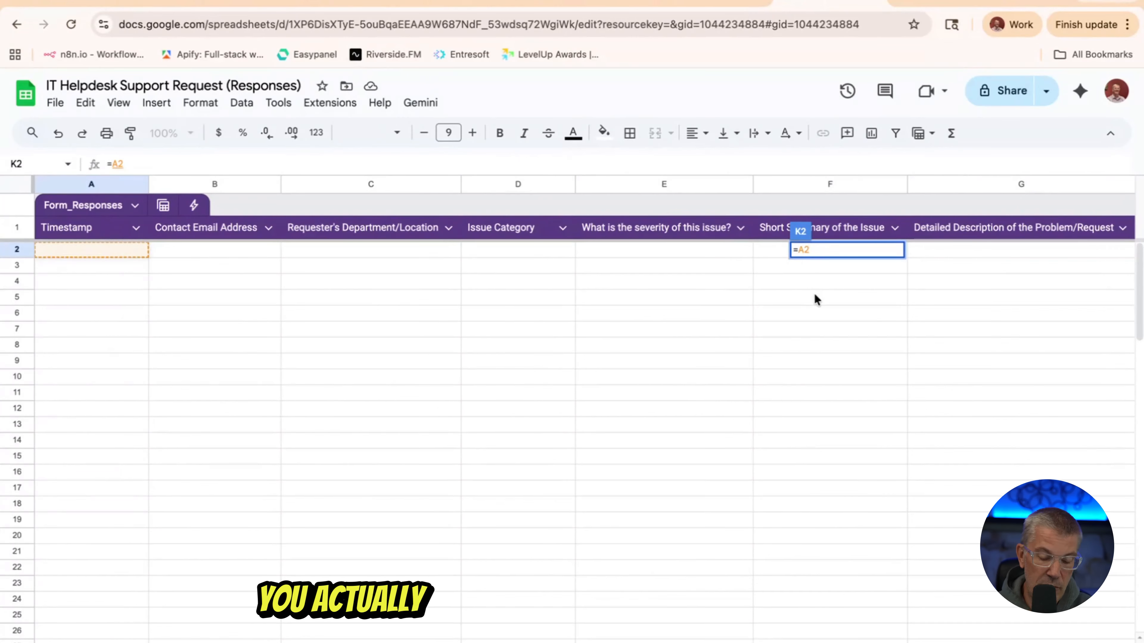
{"action": "key", "text": "Left"}
{"action": "key", "text": "Left"}
{"action": "type", "text": "Text"}
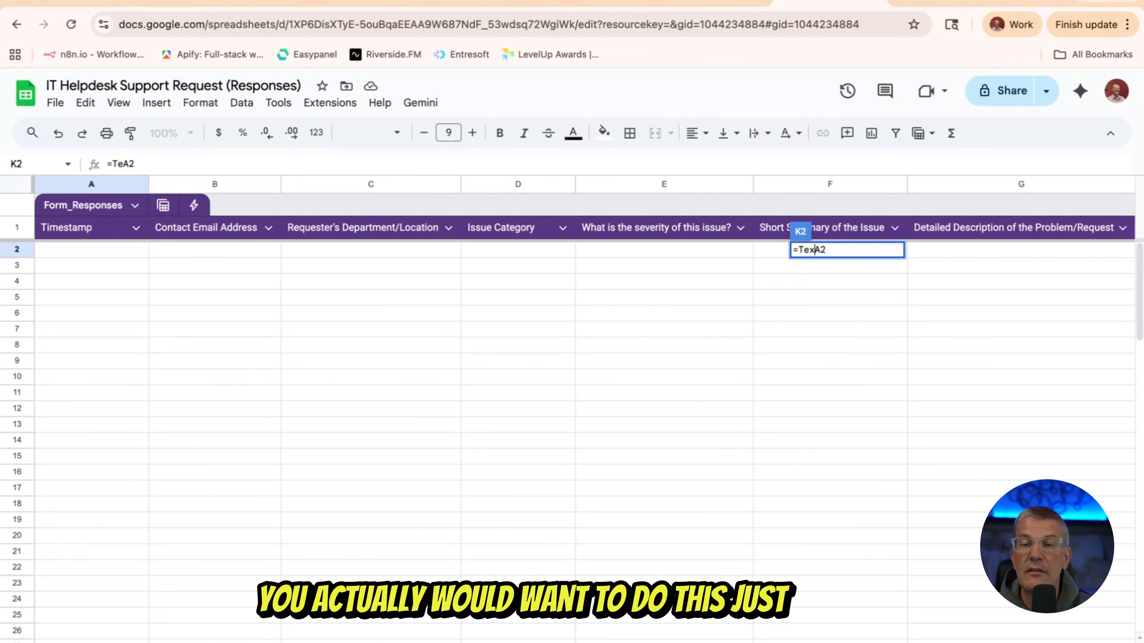
{"action": "type", "text": "("}
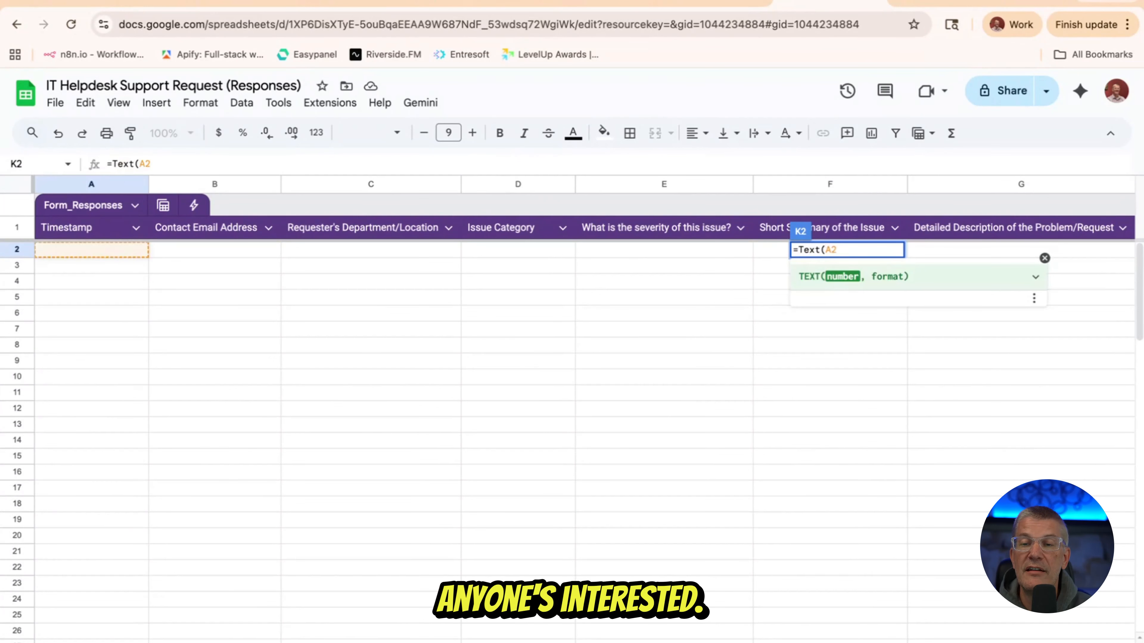
{"action": "key", "text": "End"}
{"action": "type", "text": ", "}
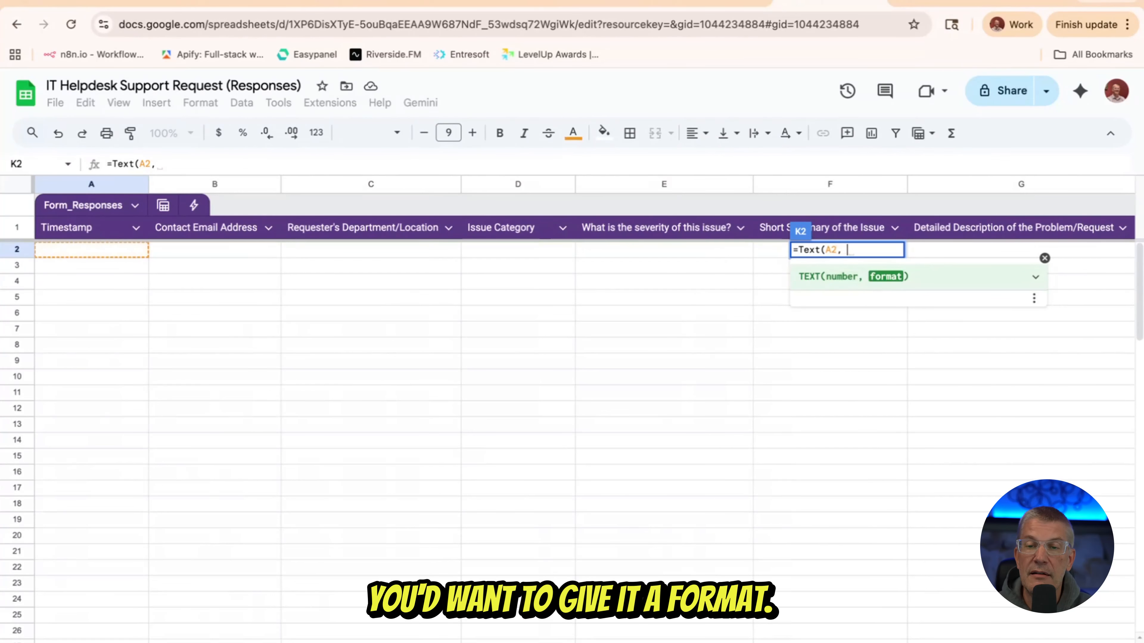
{"action": "type", "text": "\""}
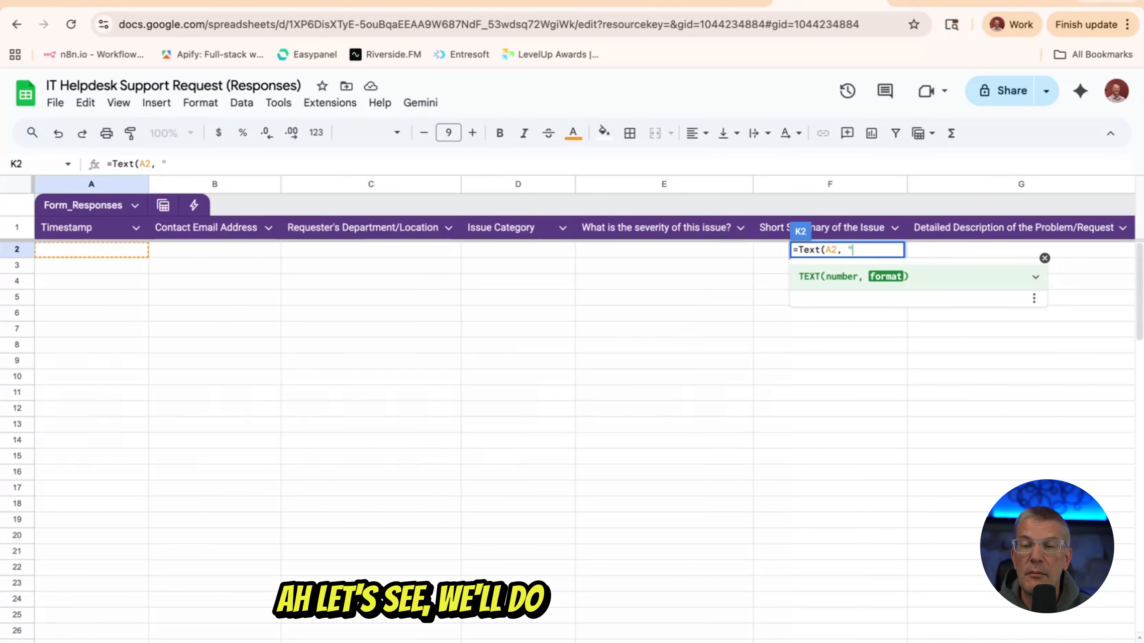
{"action": "type", "text": "mm/dd"}
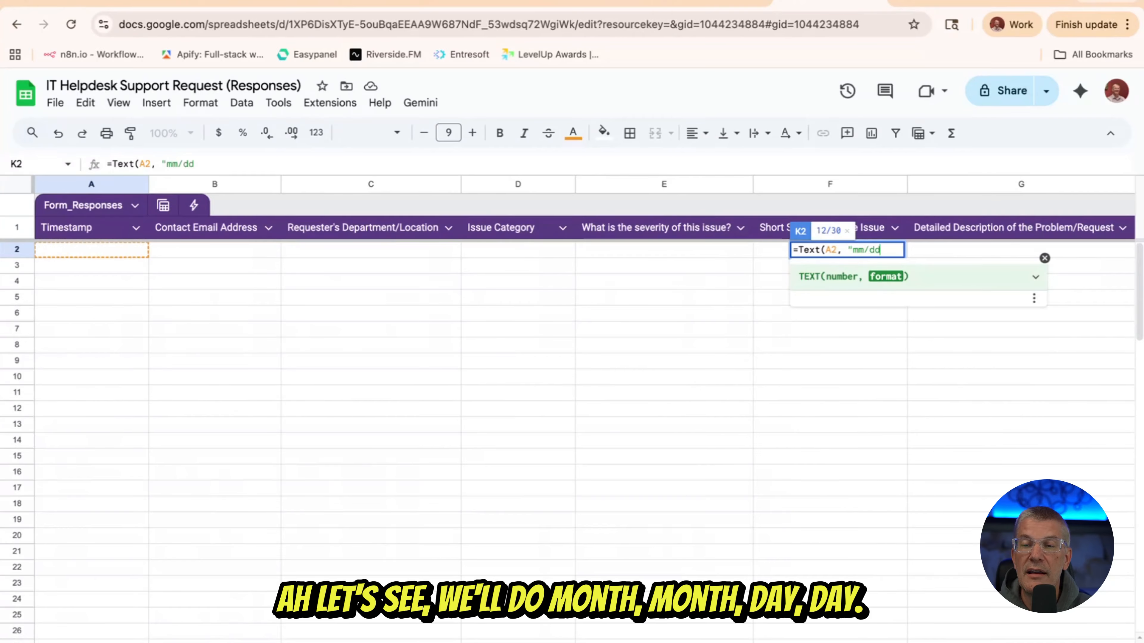
{"action": "type", "text": "/yyyy"}
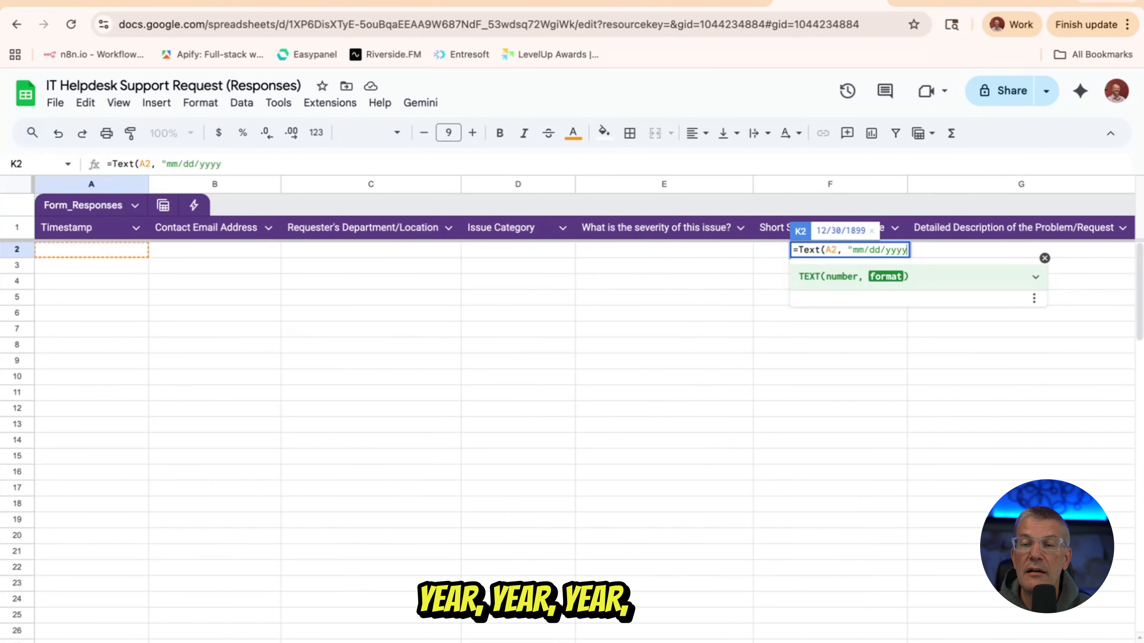
{"action": "type", "text": "\""}
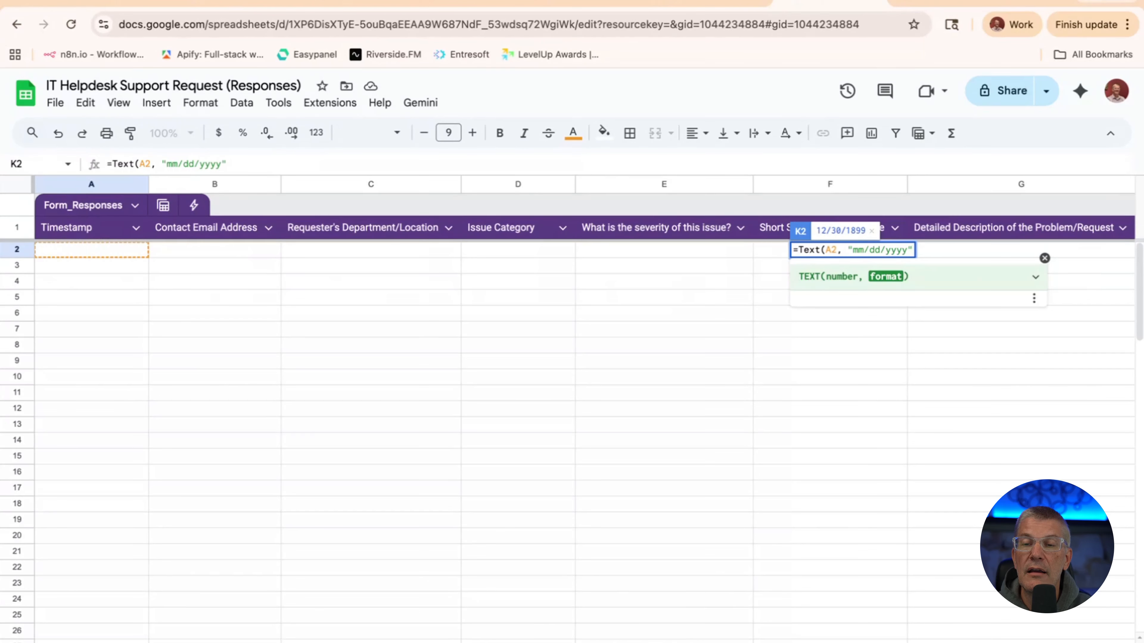
{"action": "type", "text": ")"}
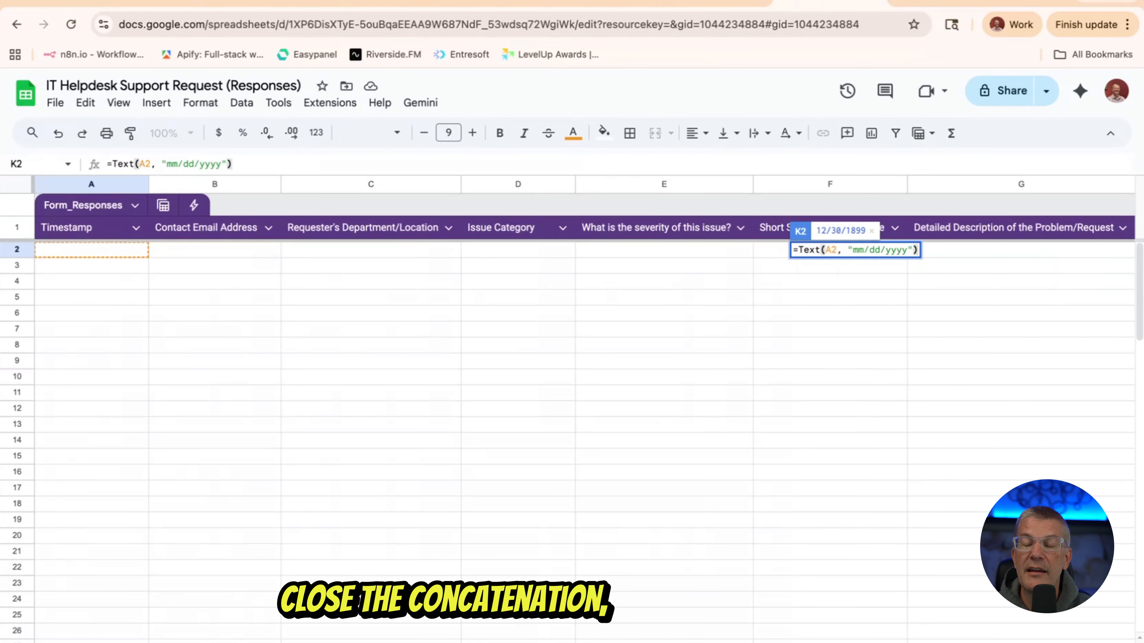
Append & "This is the date" to the K2 formula and commit it
{"action": "type", "text": " & "}
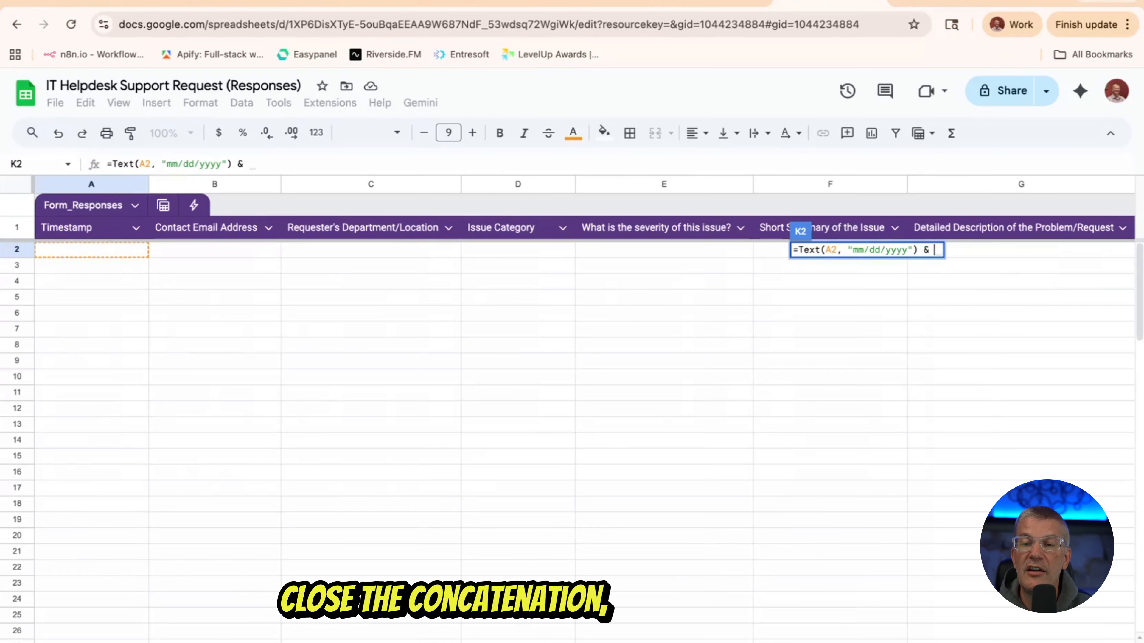
{"action": "type", "text": "\""}
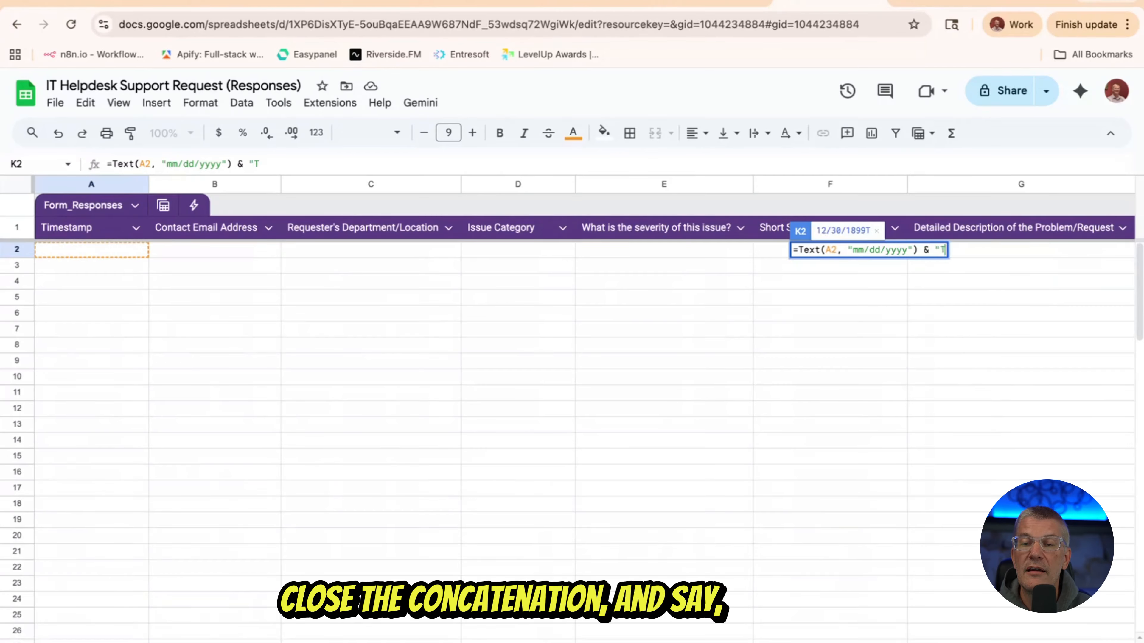
{"action": "type", "text": "This is the "}
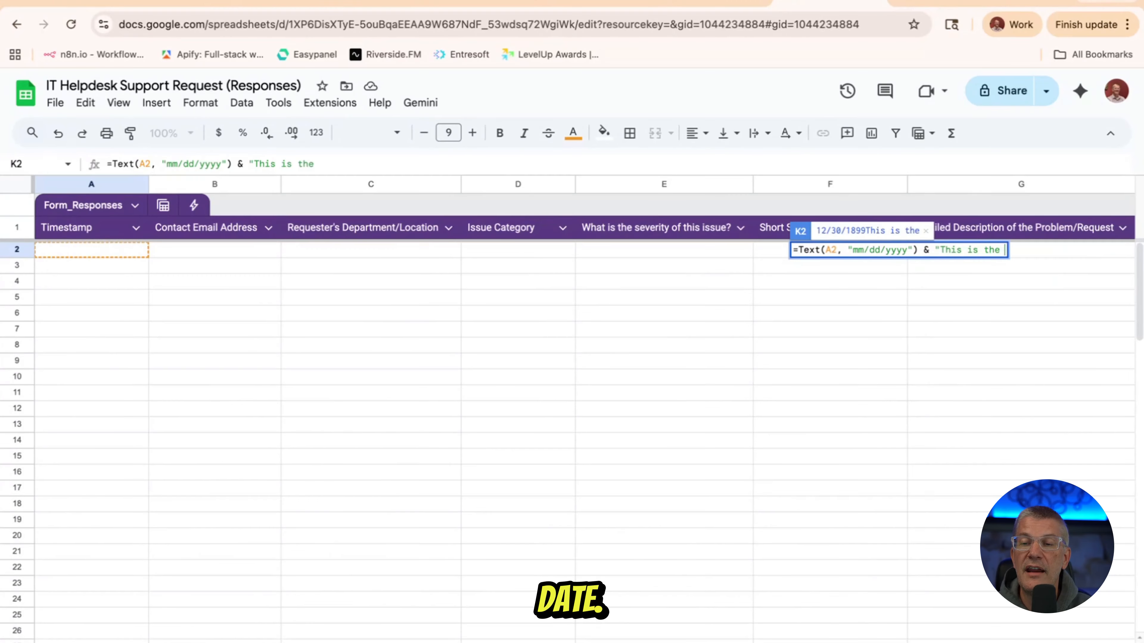
{"action": "type", "text": "date"}
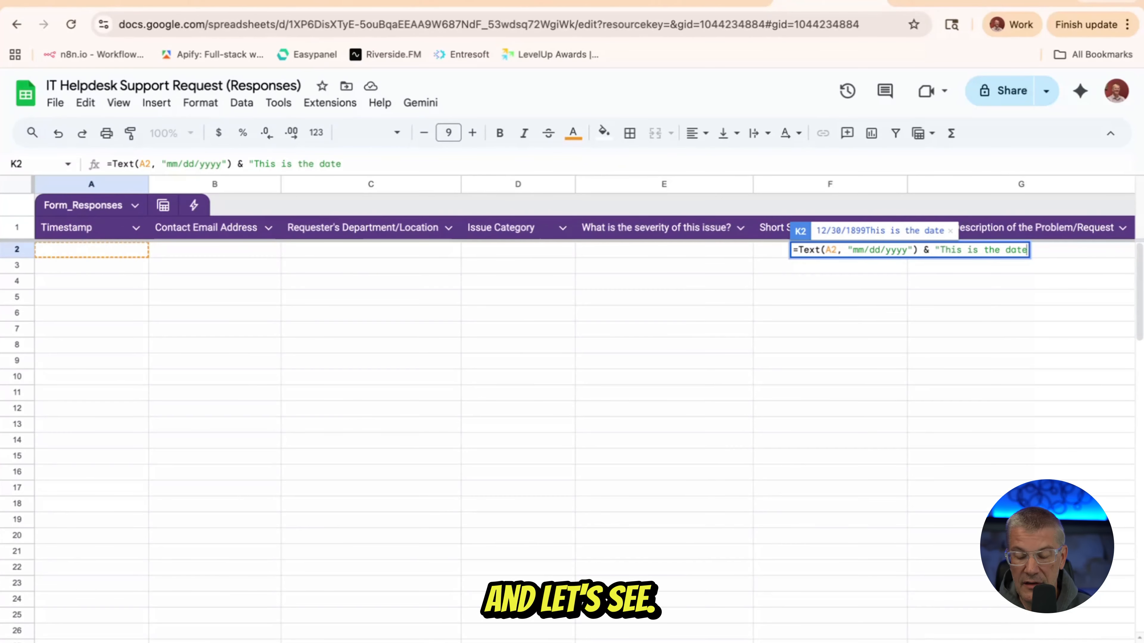
{"action": "type", "text": "\""}
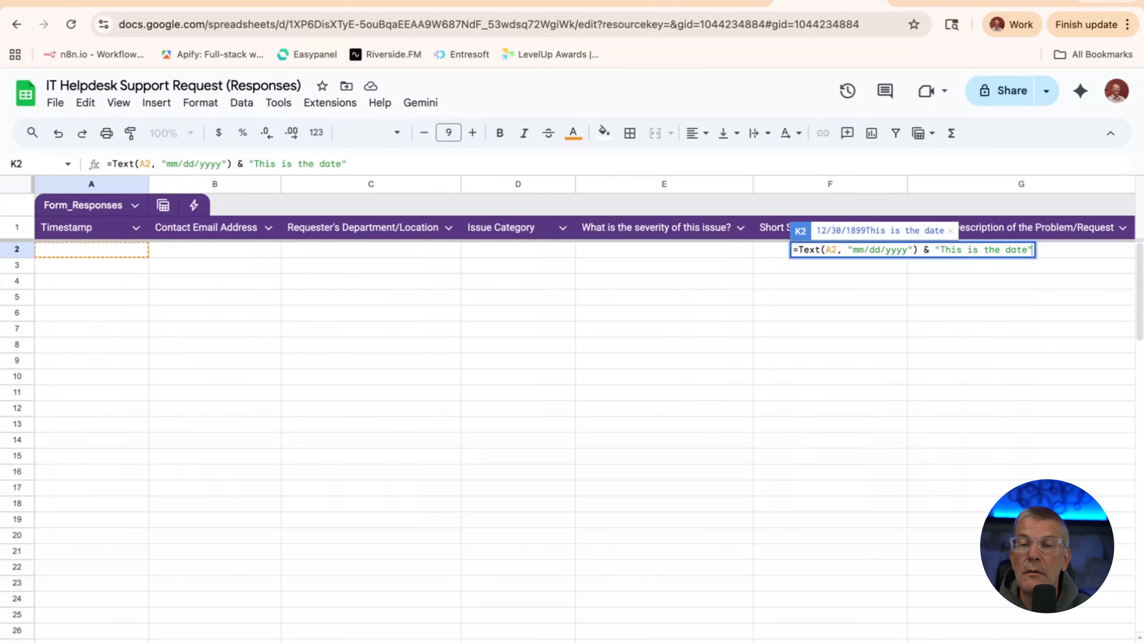
{"action": "type", "text": ")"}
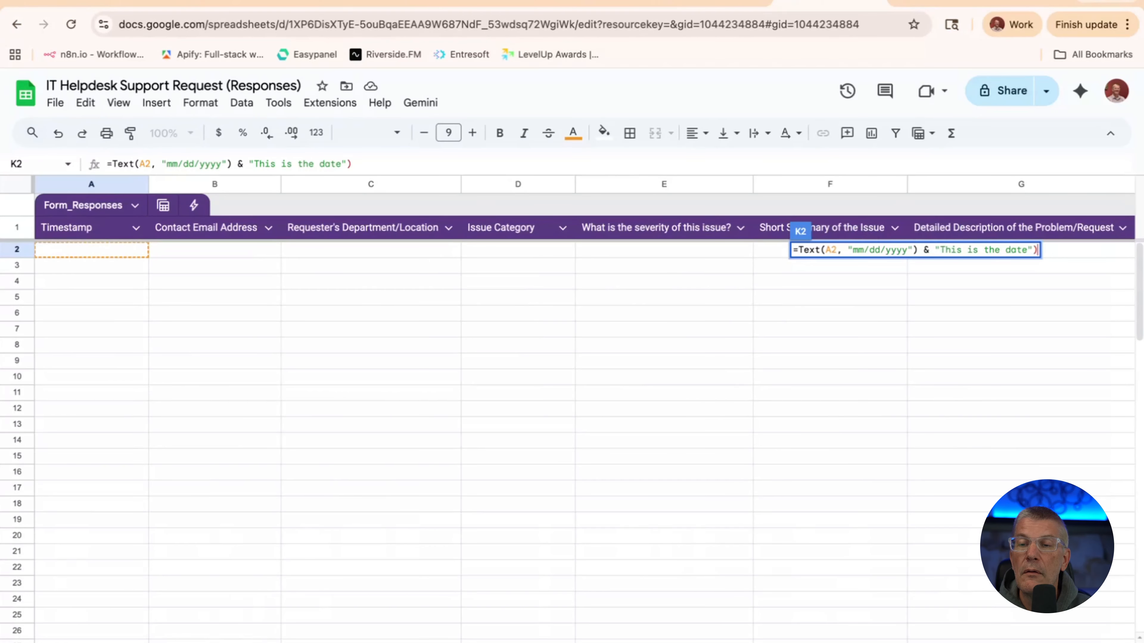
{"action": "key", "text": "BackSpace"}
{"action": "key", "text": "Return"}
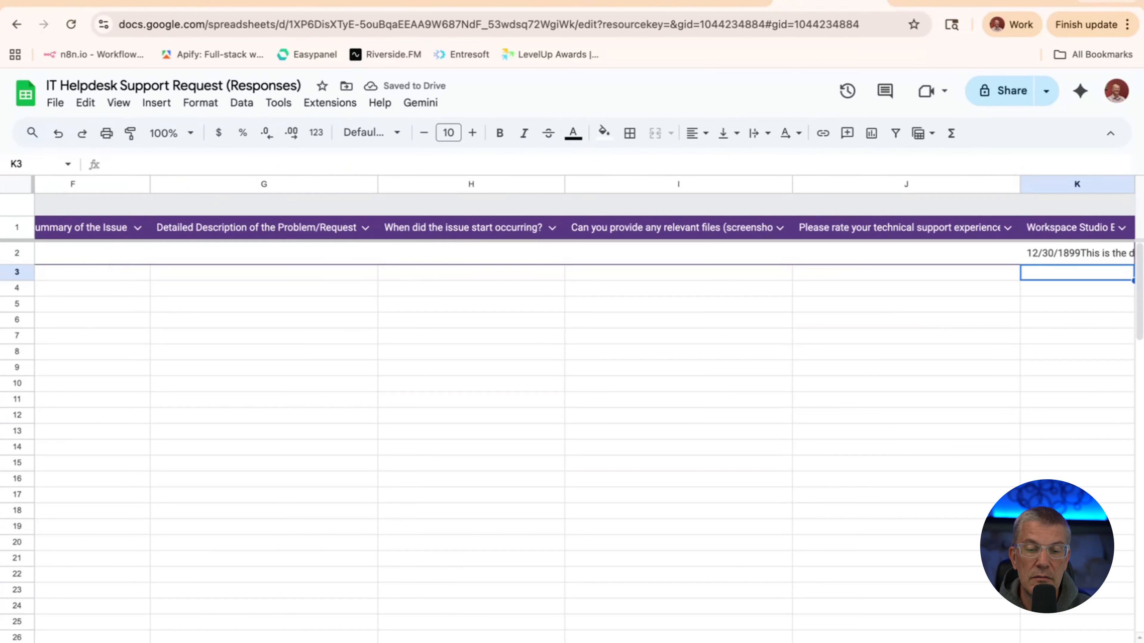
Fill the Timestamp cell A2 with the current date and time using =NOW()
{"action": "scroll", "coordinate": [572, 406], "scroll_direction": "left", "scroll_amount": 10}
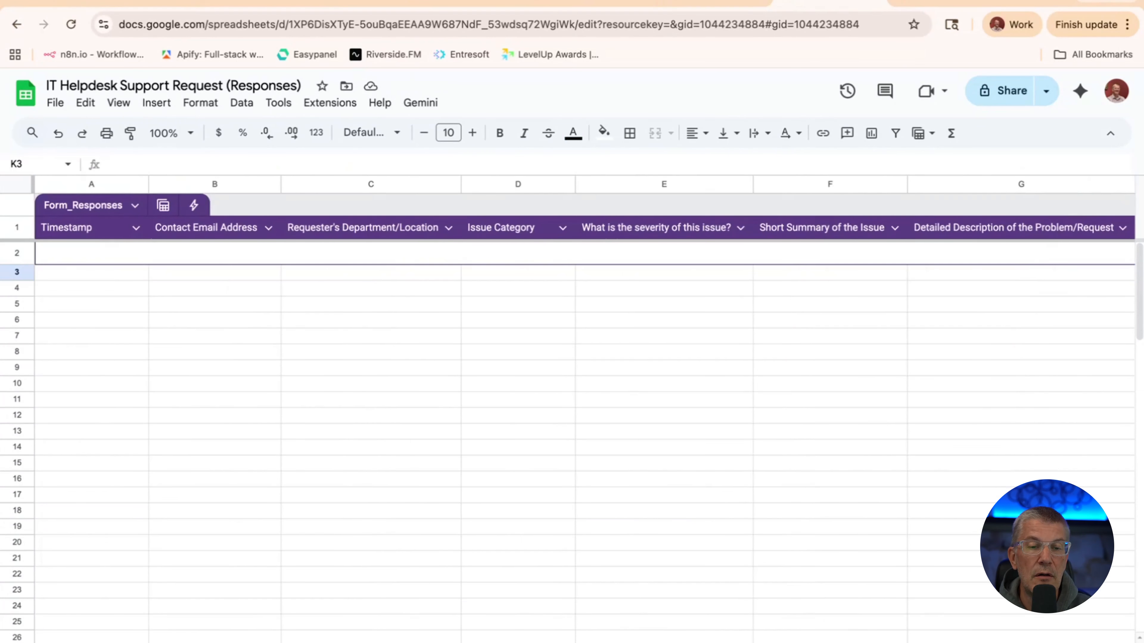
{"action": "left_click", "coordinate": [108, 257]}
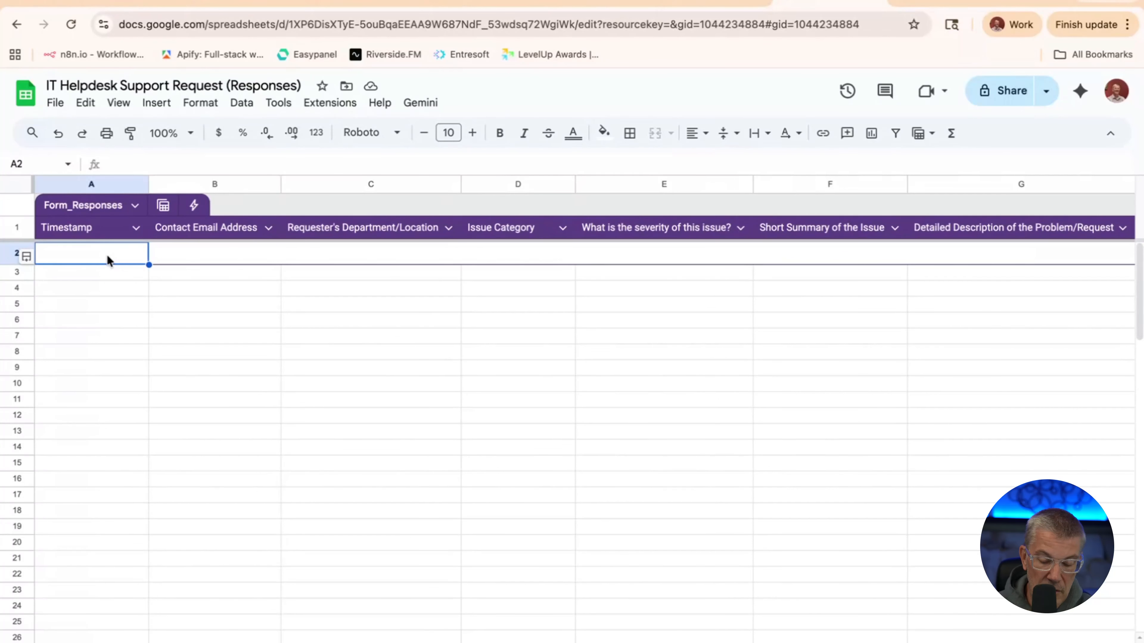
{"action": "type", "text": "=now("}
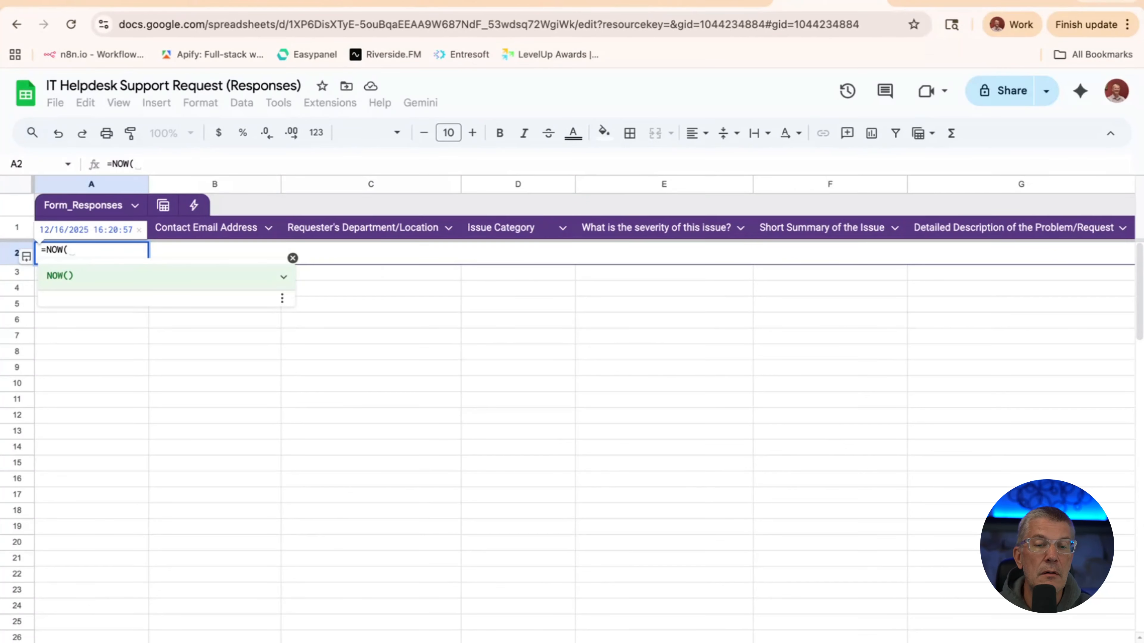
{"action": "left_click", "coordinate": [67, 274]}
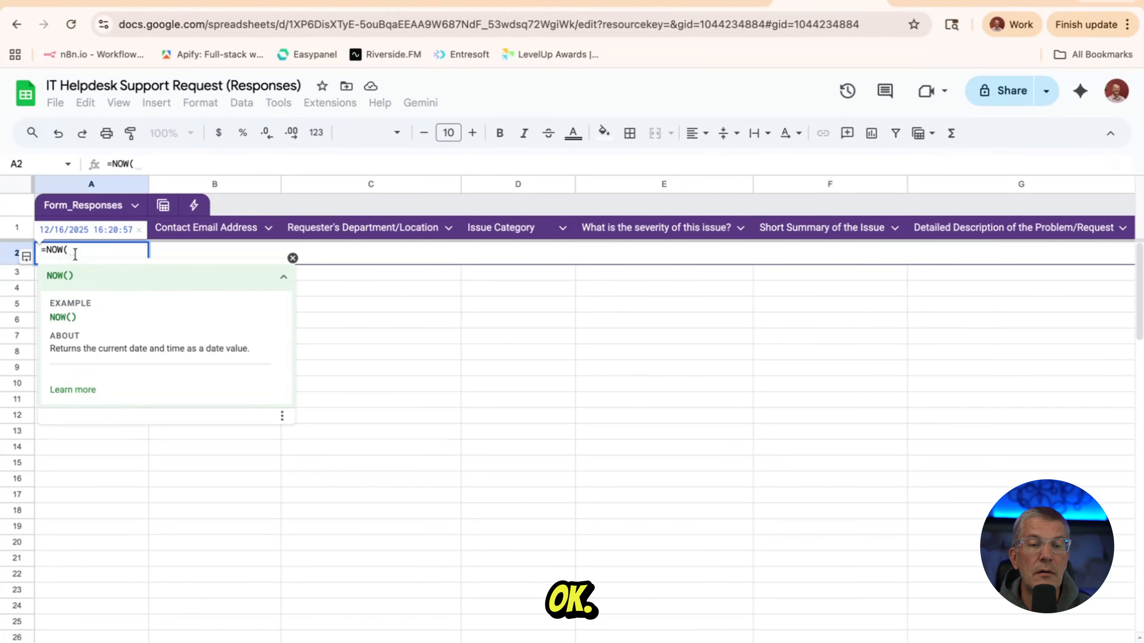
{"action": "type", "text": ")"}
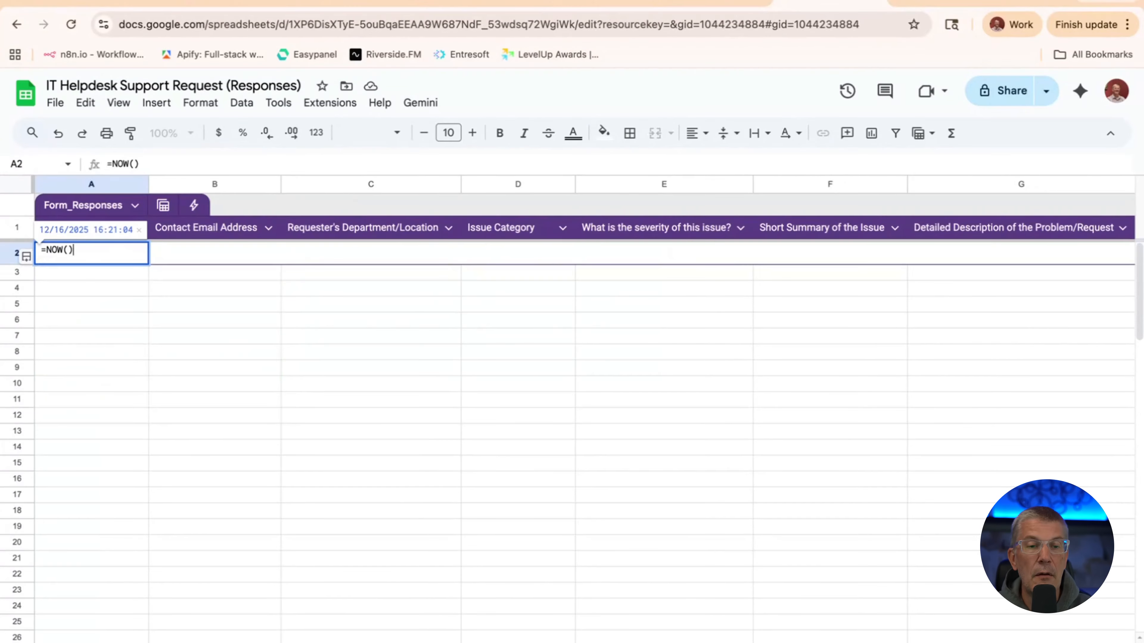
{"action": "key", "text": "Return"}
{"action": "key", "text": "Right"}
{"action": "key", "text": "Right"}
{"action": "key", "text": "Right"}
{"action": "key", "text": "Right"}
{"action": "key", "text": "Right"}
{"action": "key", "text": "Right"}
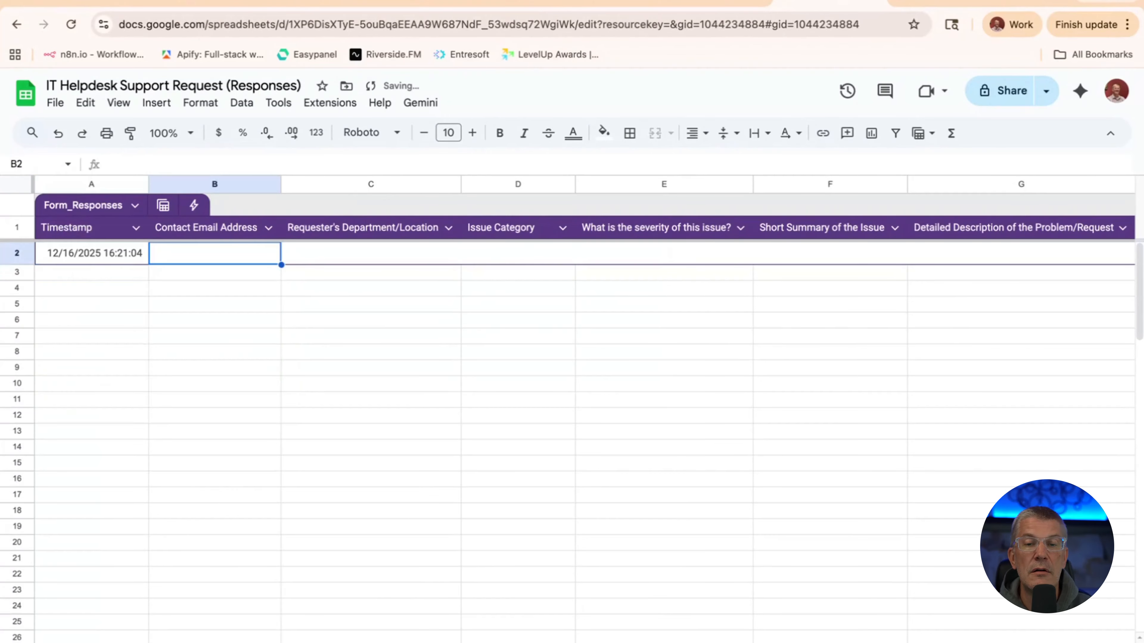